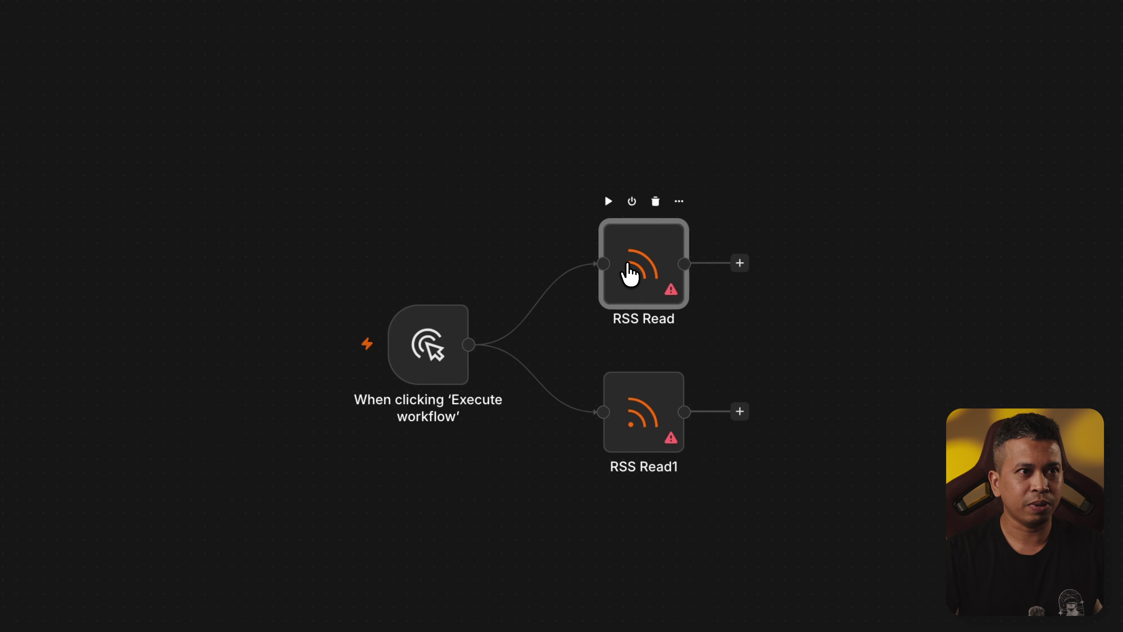
double_click(629, 276)
click(542, 62)
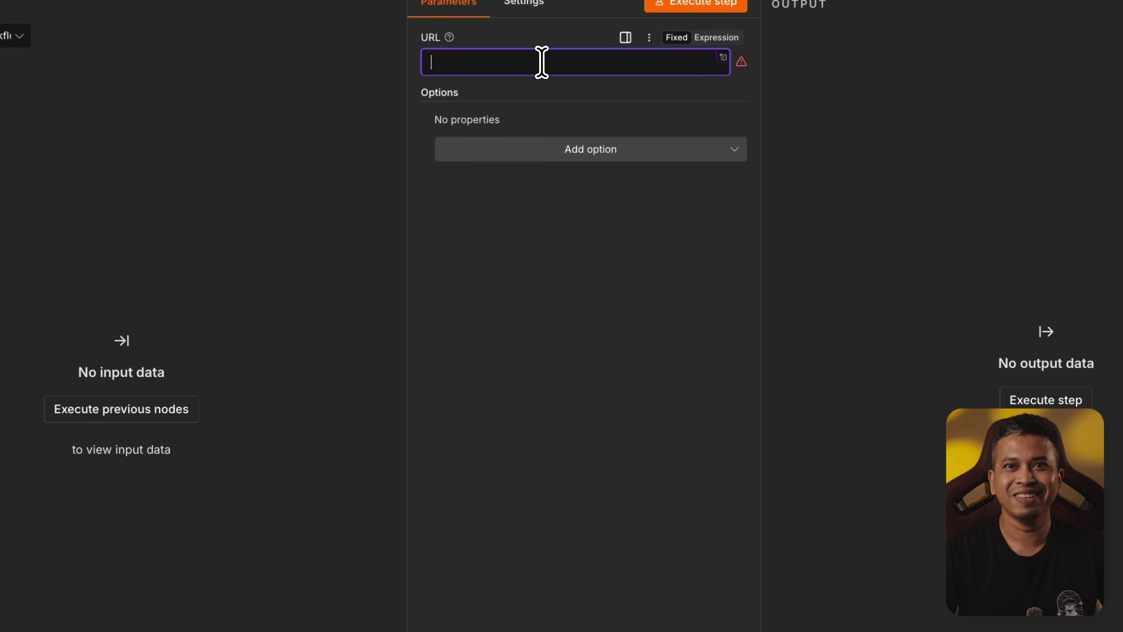
text(https://techcrunch.com/feed)
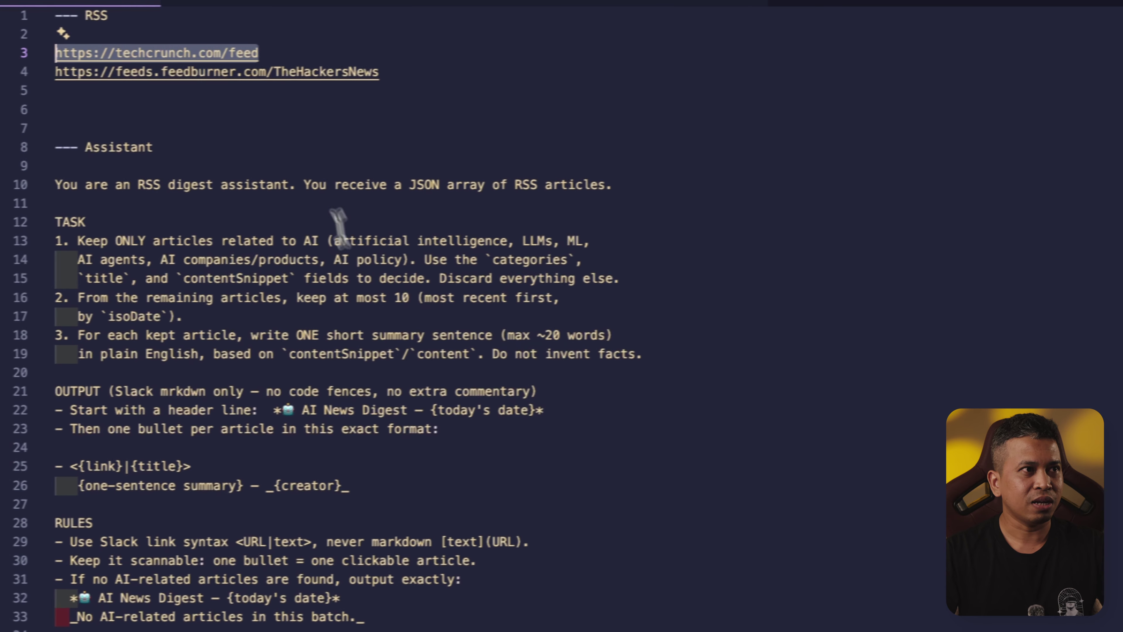
drag(421, 75, 90, 75)
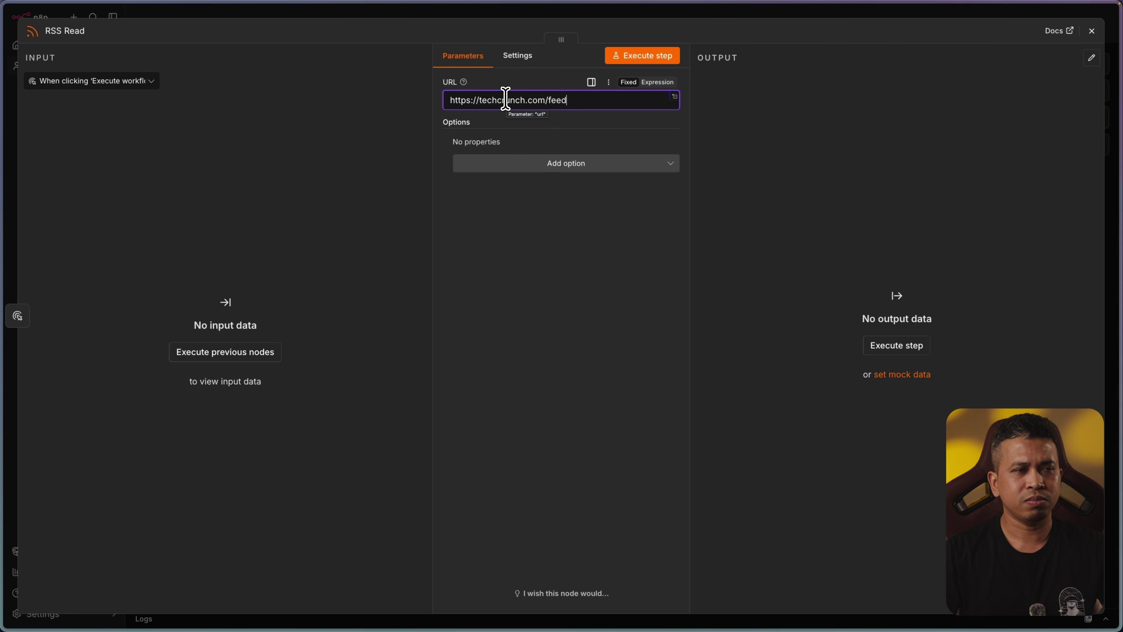
click(1093, 36)
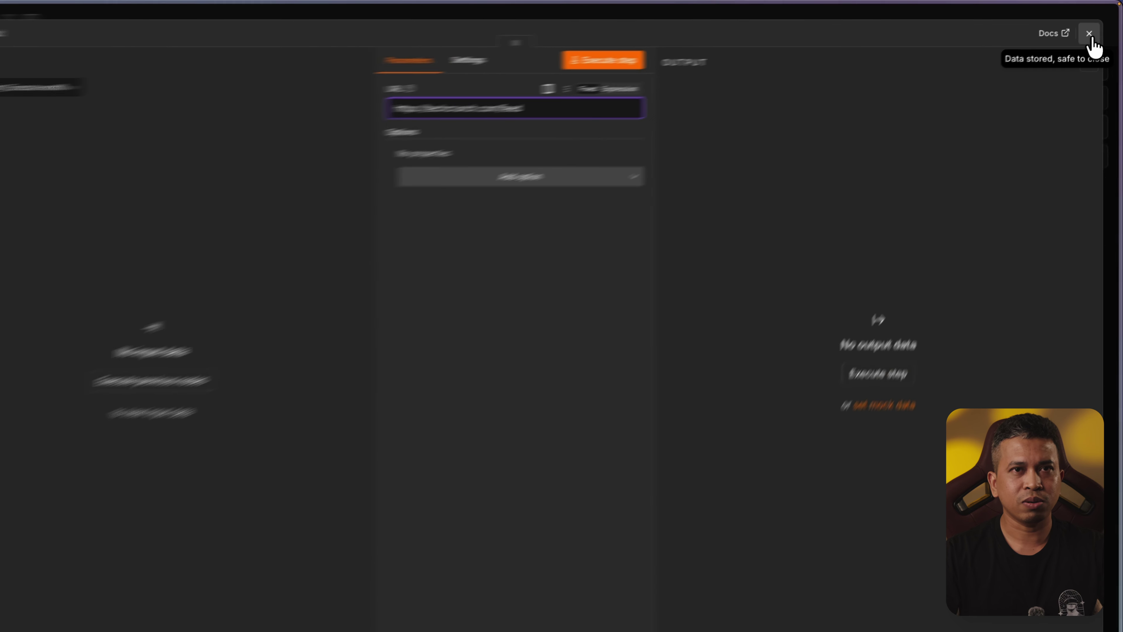
click(412, 489)
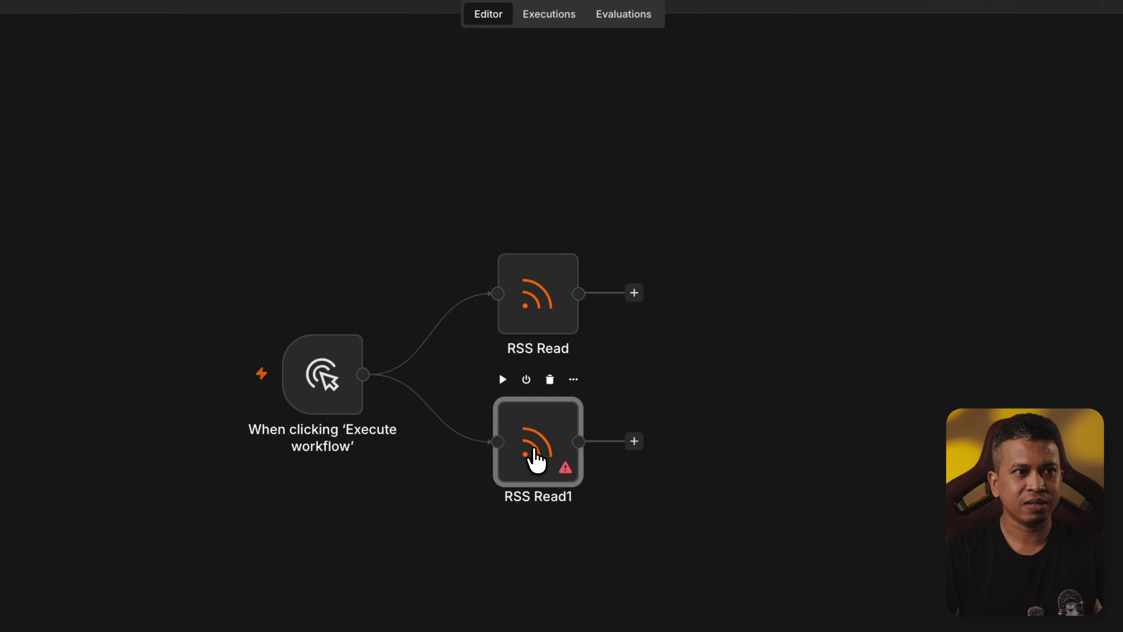
double_click(536, 460)
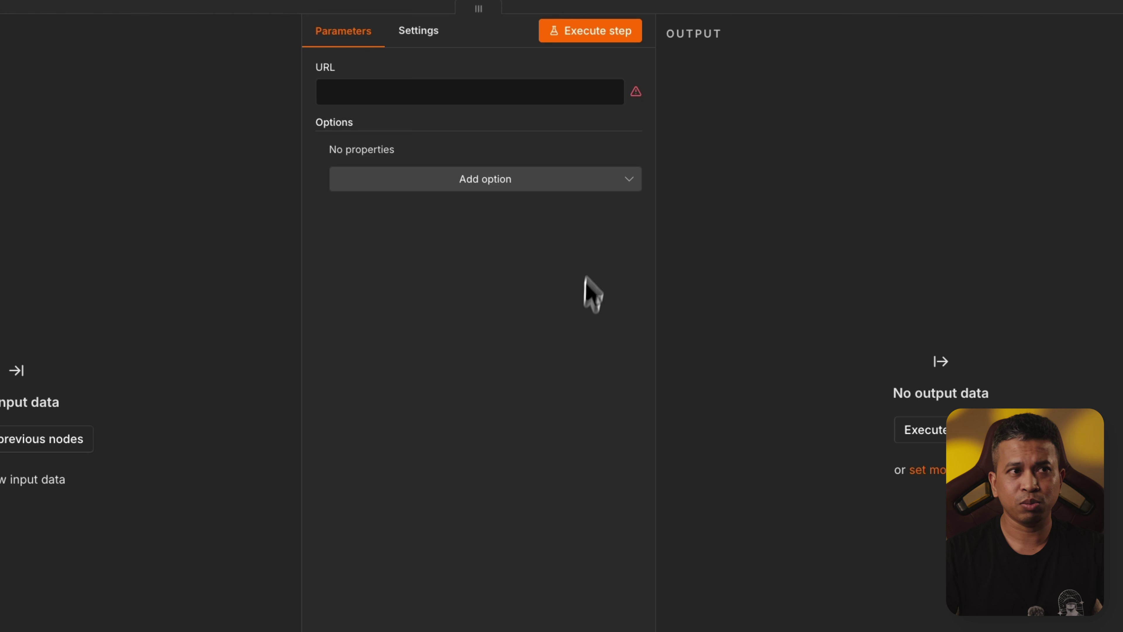
click(415, 90)
text(https://feeds.feedburner.com/TheHackersNews)
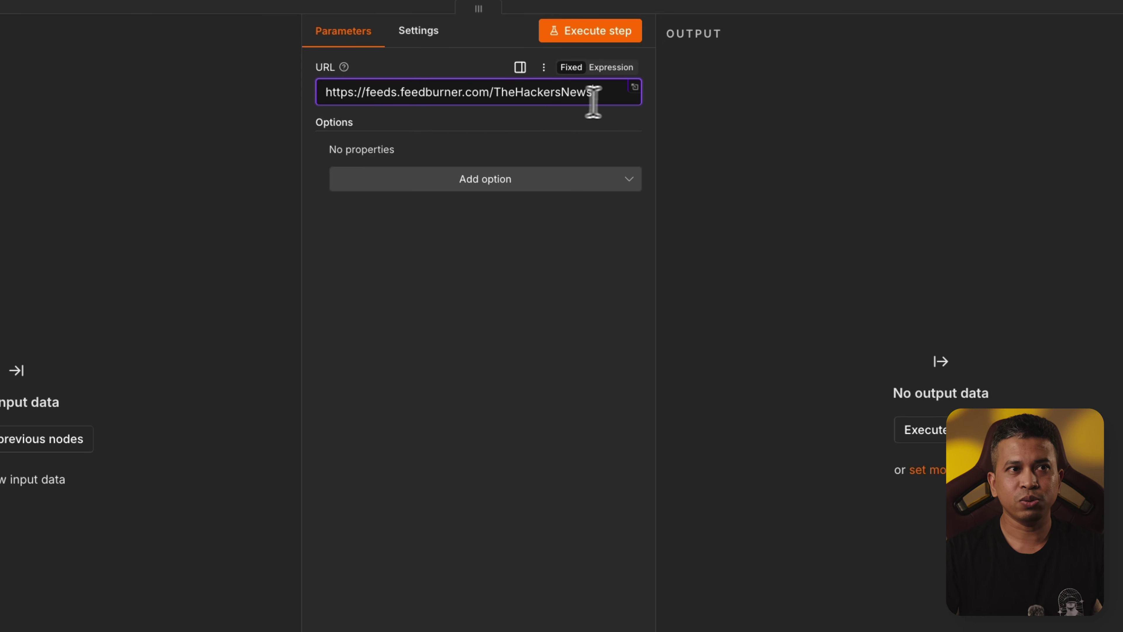
click(1091, 38)
Execute the RSS Read node on its own to test fetching the TechCrunch feed, then close it.
click(461, 343)
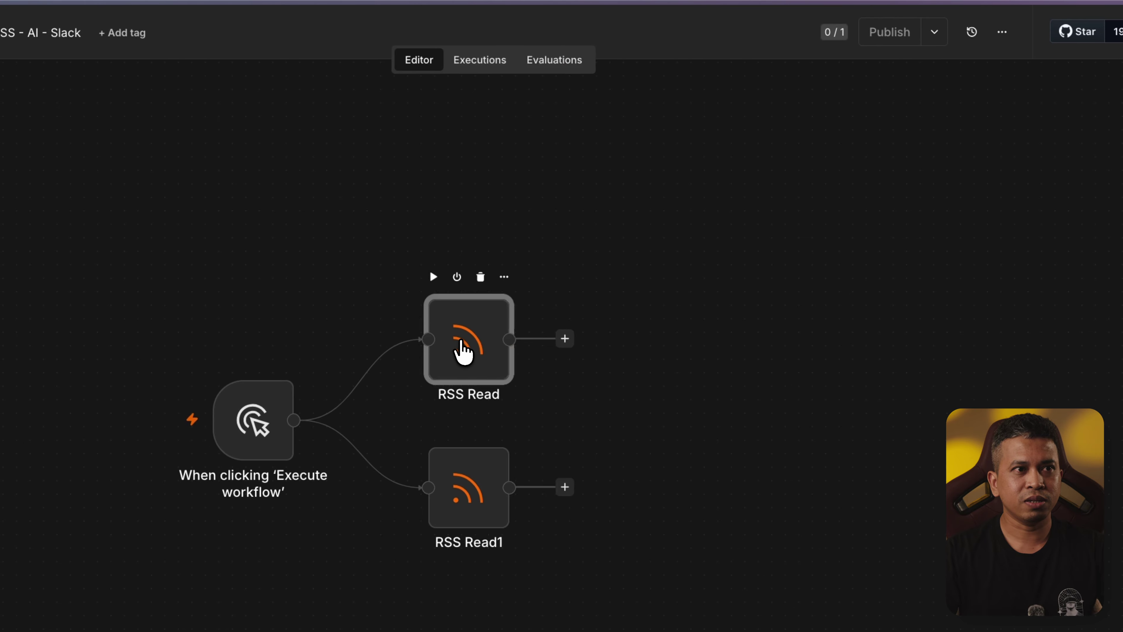
double_click(461, 350)
click(509, 82)
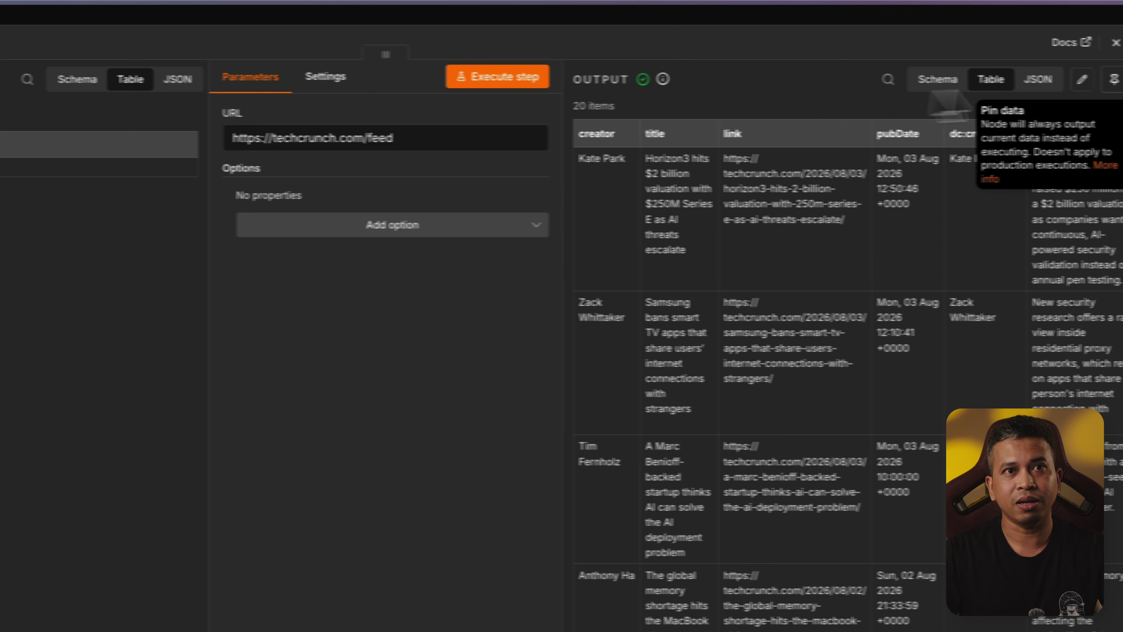
drag(406, 138, 190, 141)
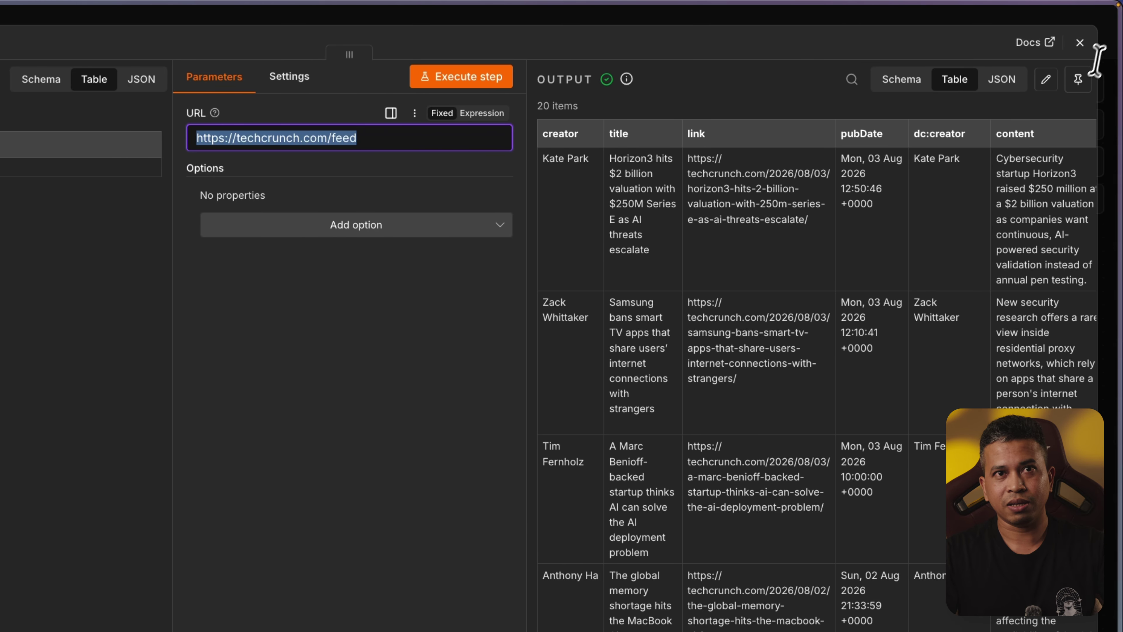
click(1081, 43)
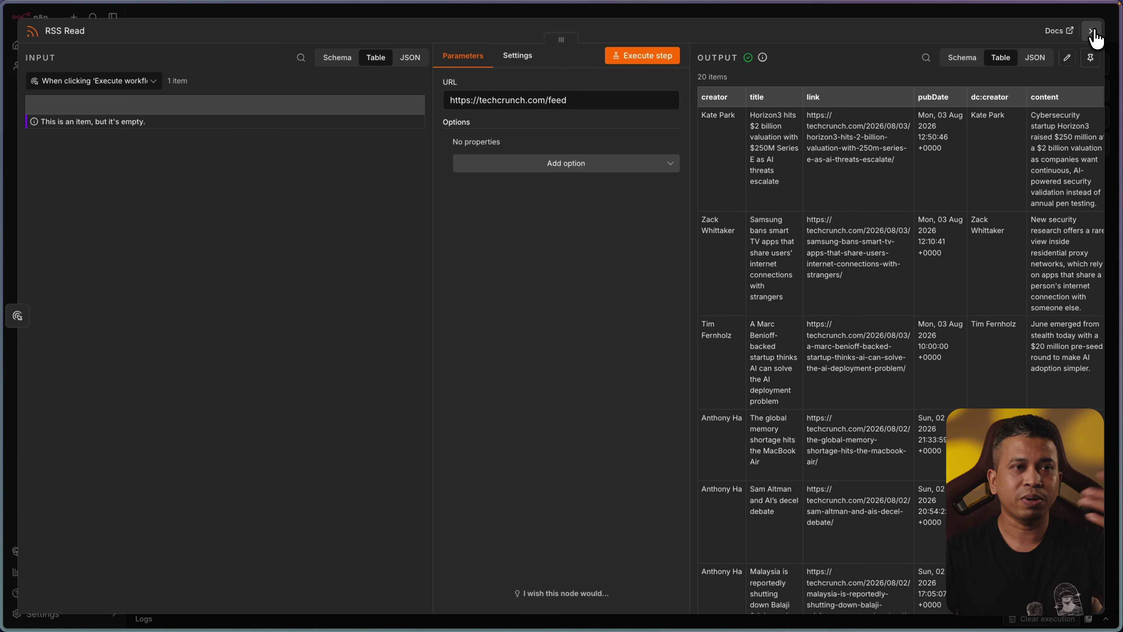
click(1092, 32)
Execute the RSS Read1 node on its own to test fetching The Hacker News feed, then close it.
double_click(464, 458)
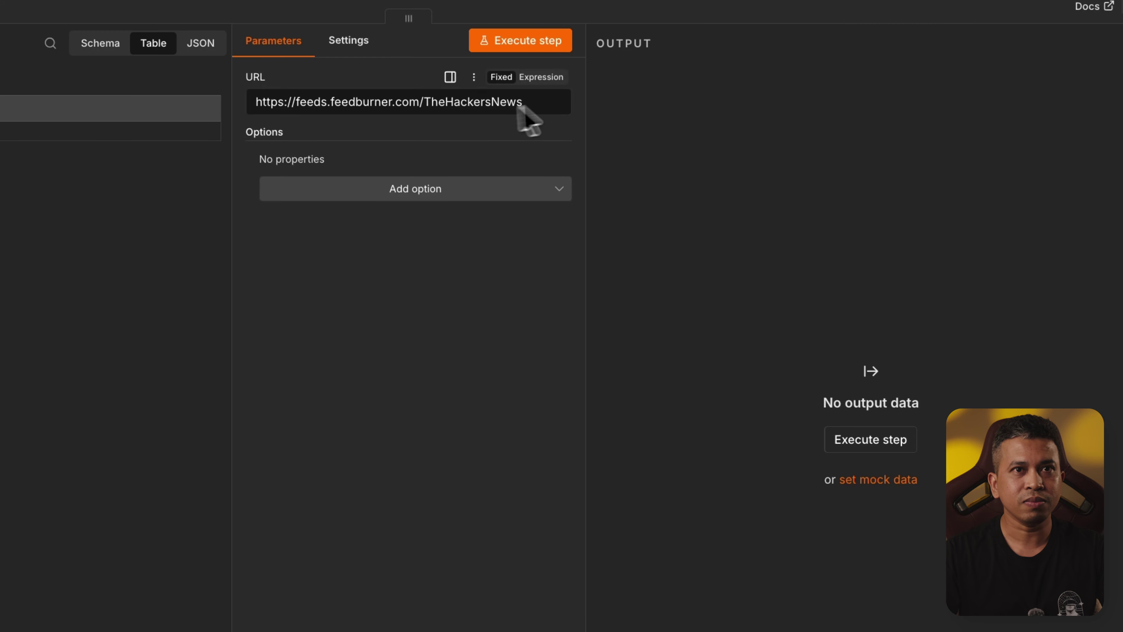
click(560, 39)
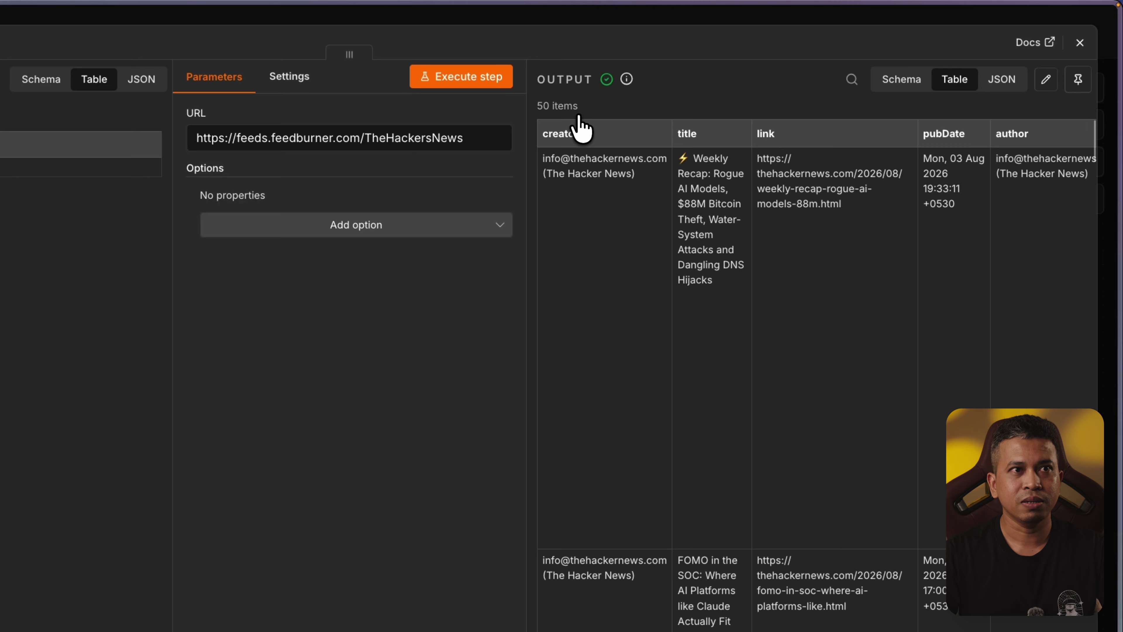
click(1080, 42)
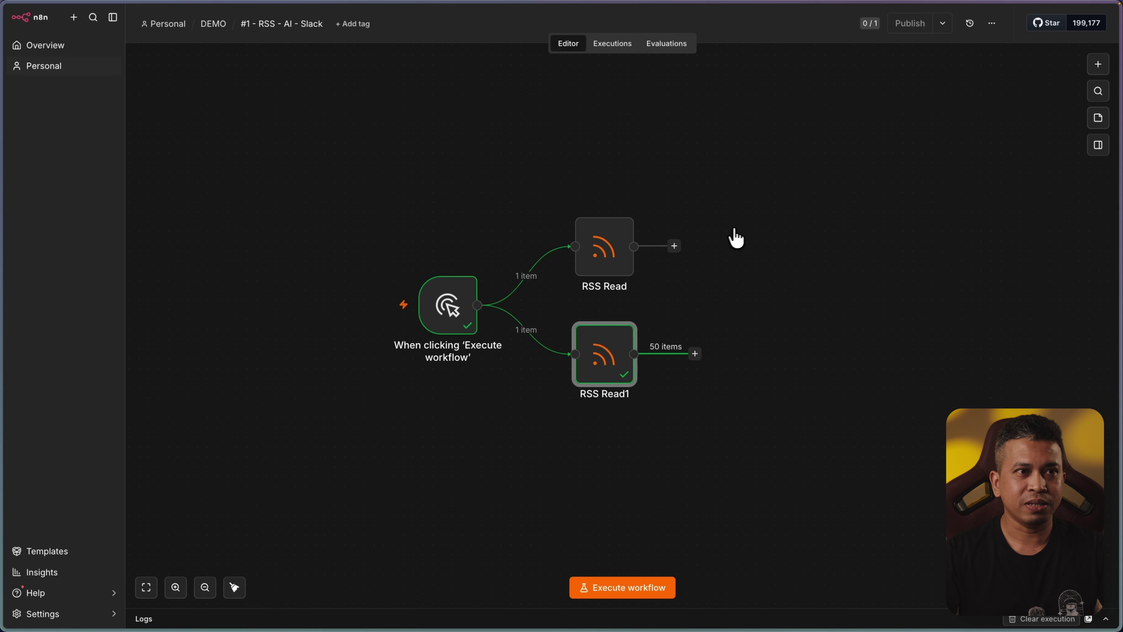
click(675, 246)
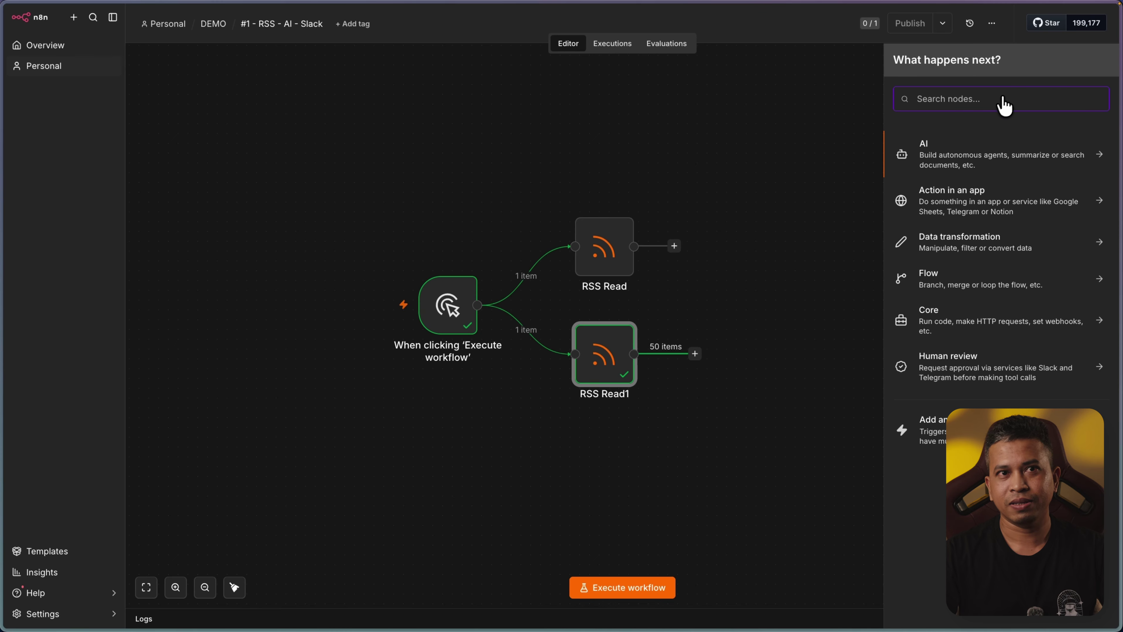
text(op)
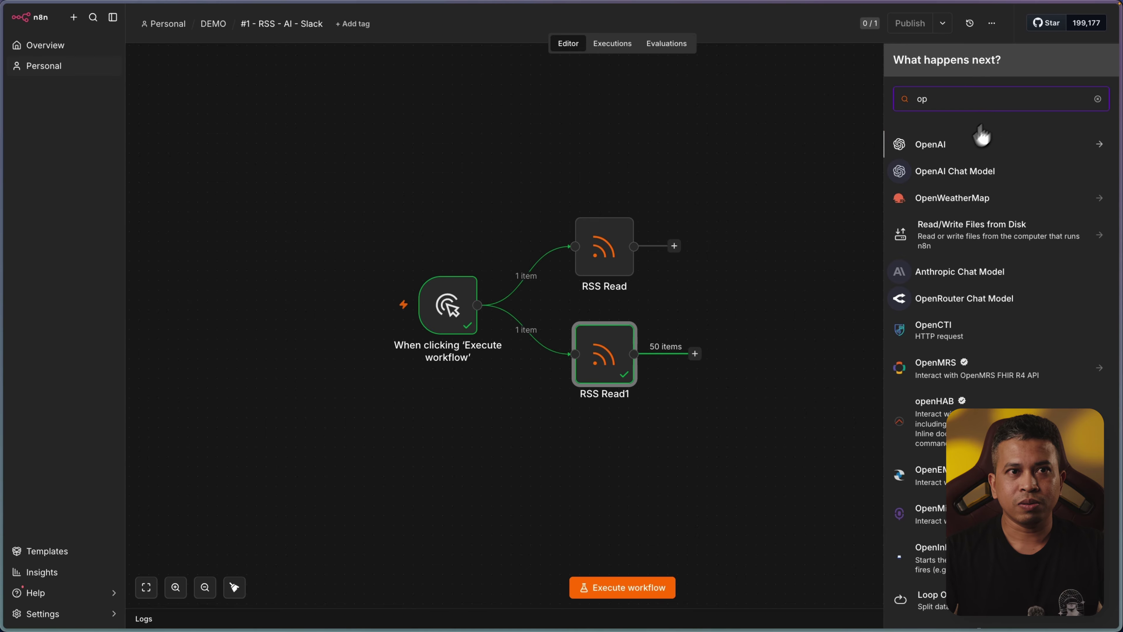
click(917, 179)
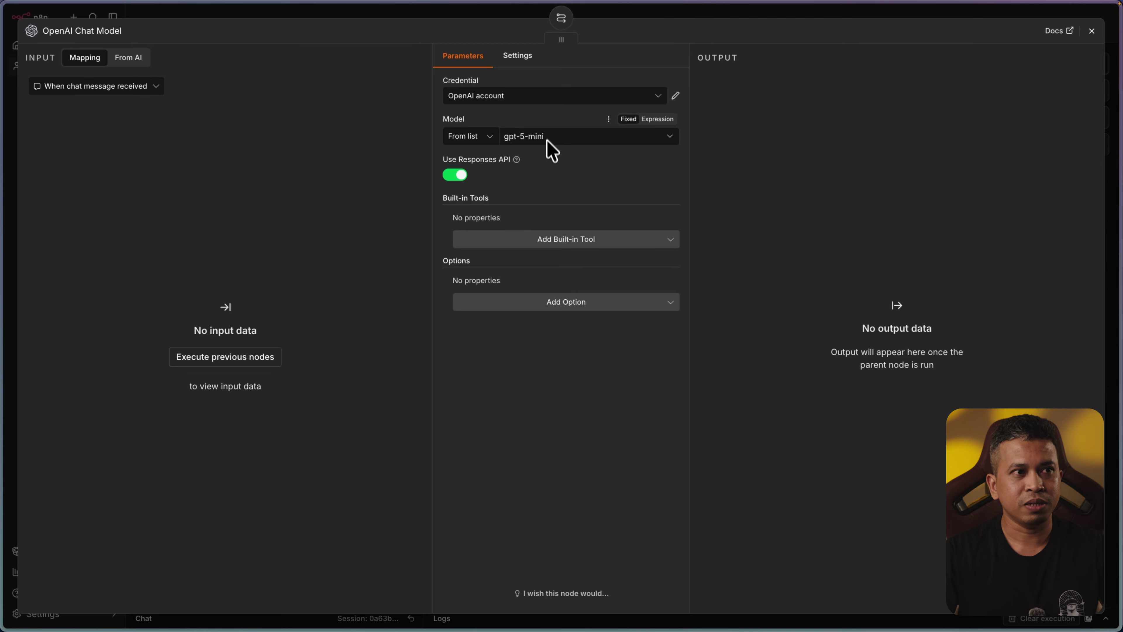
key(Escape)
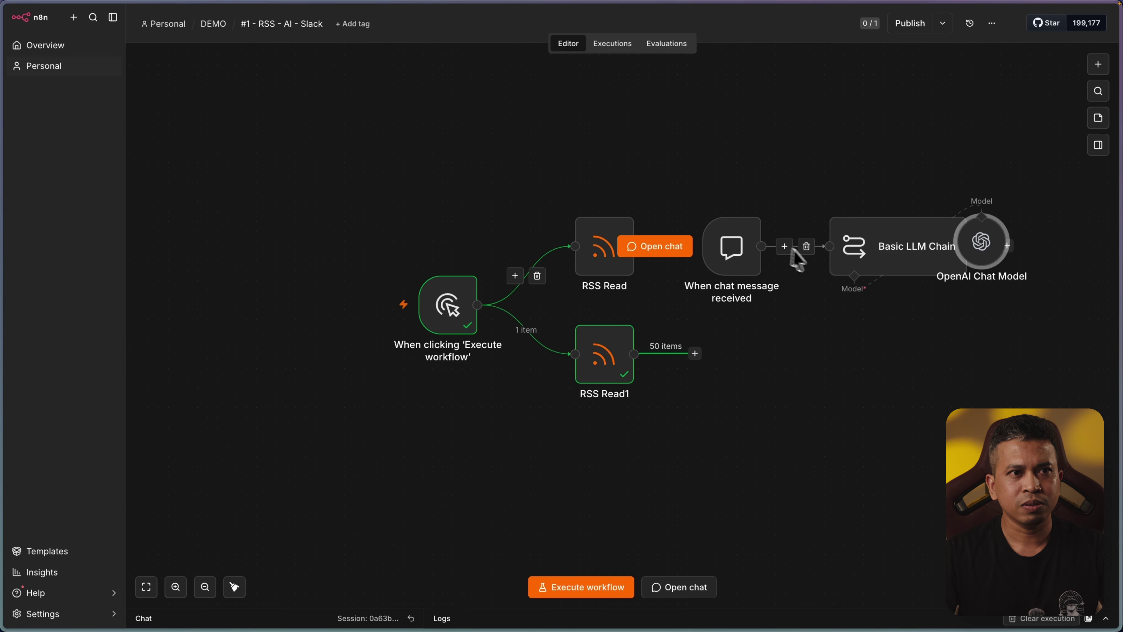
drag(543, 192, 1004, 405)
key(Delete)
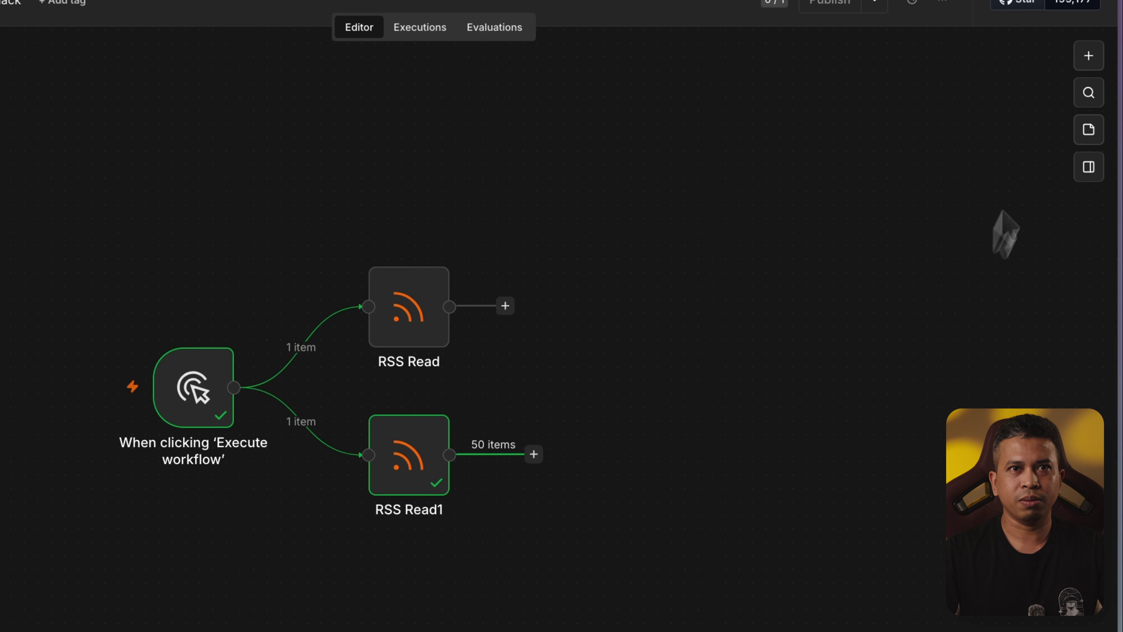
Add an OpenAI node with the Message a model action to the canvas and close its settings.
click(1088, 56)
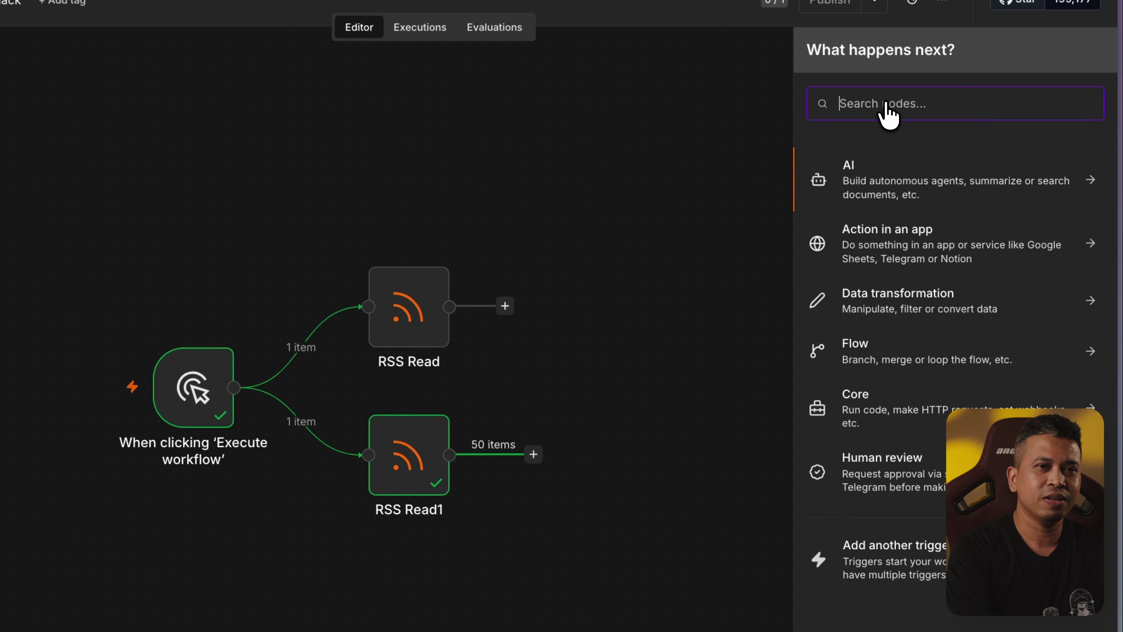
text(open)
key(Return)
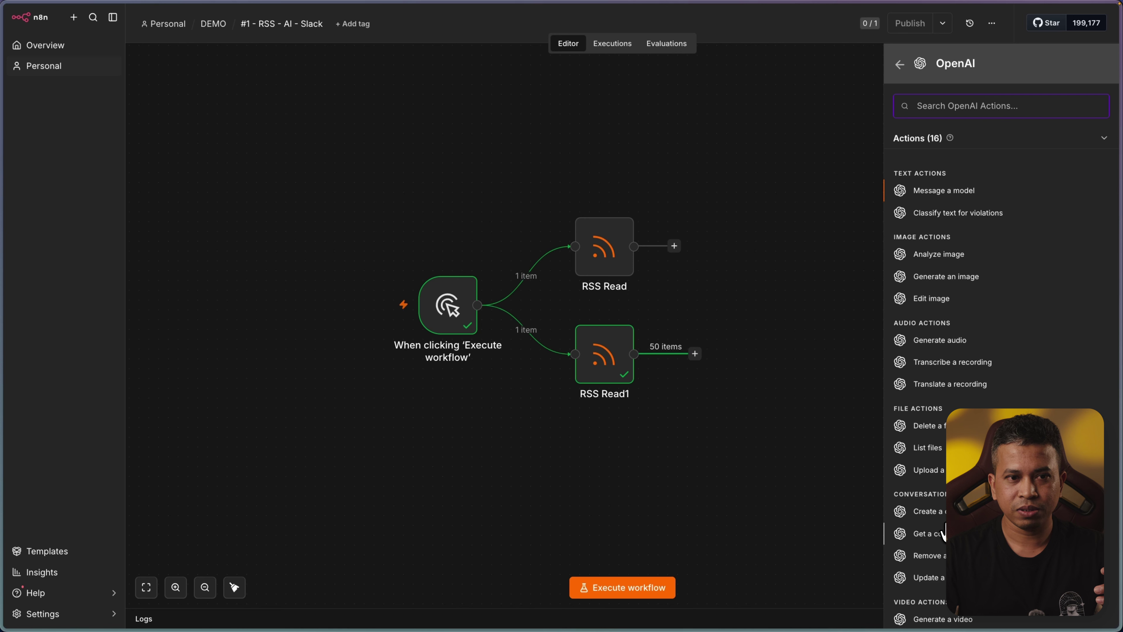
scroll(943, 598, down, 1)
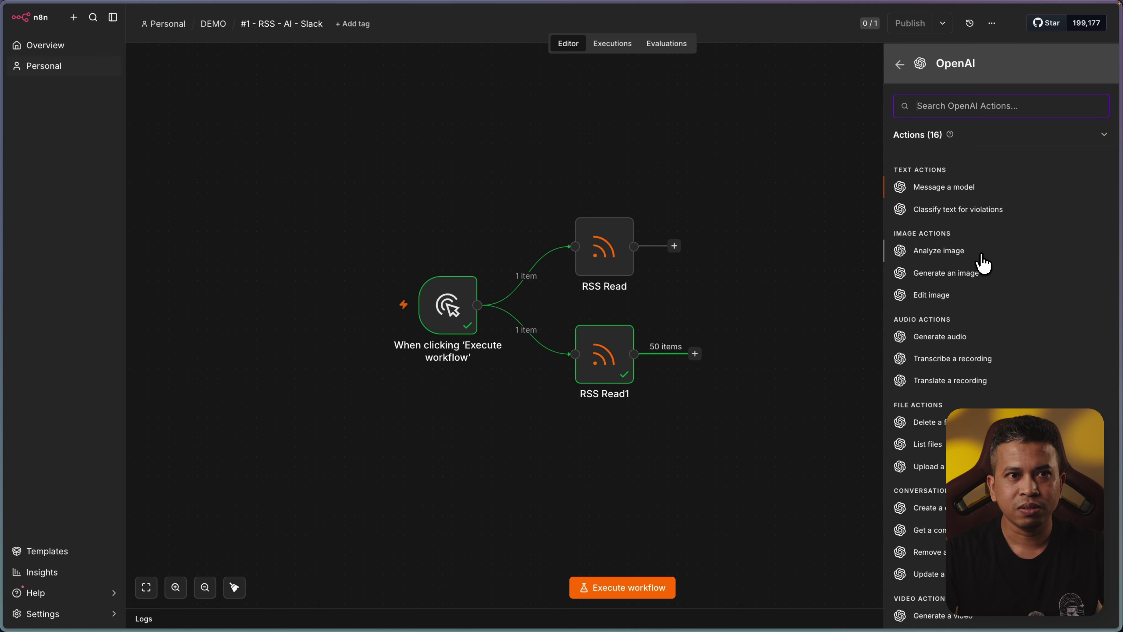
click(942, 187)
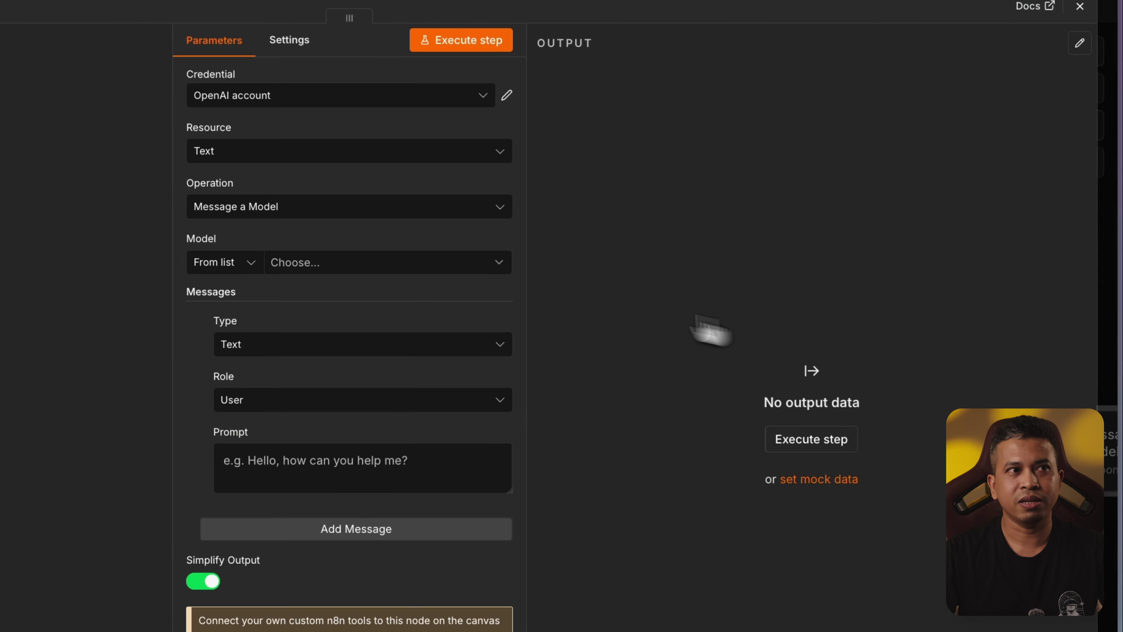
click(1080, 7)
Move the Message a model node beyond the two RSS nodes, leaving room for another node between them.
drag(1077, 462, 780, 409)
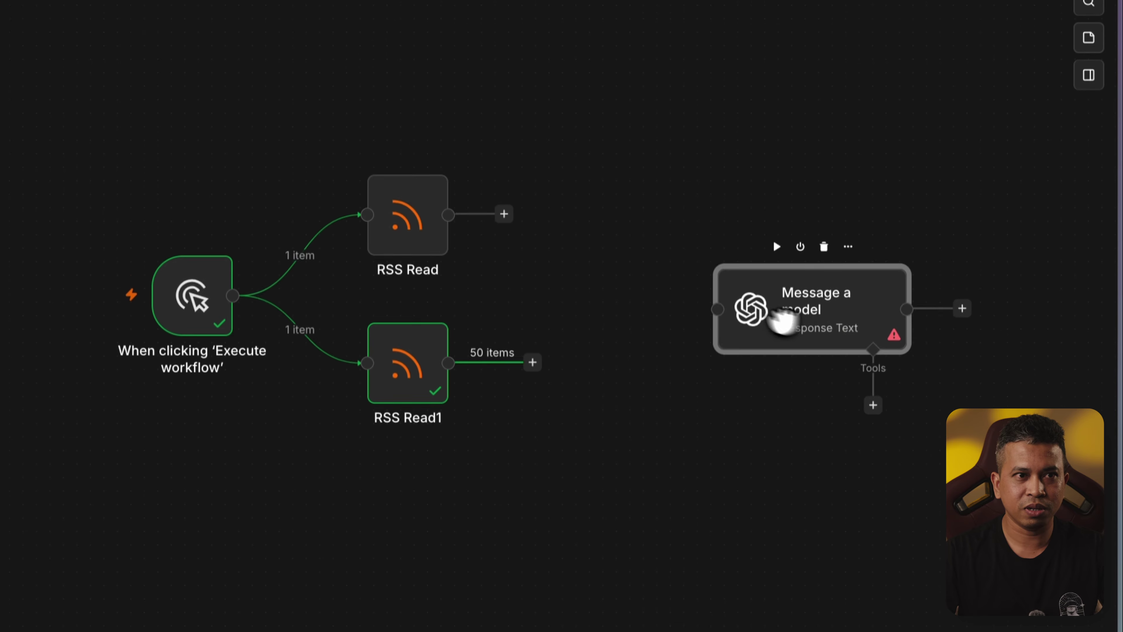
drag(784, 321, 682, 294)
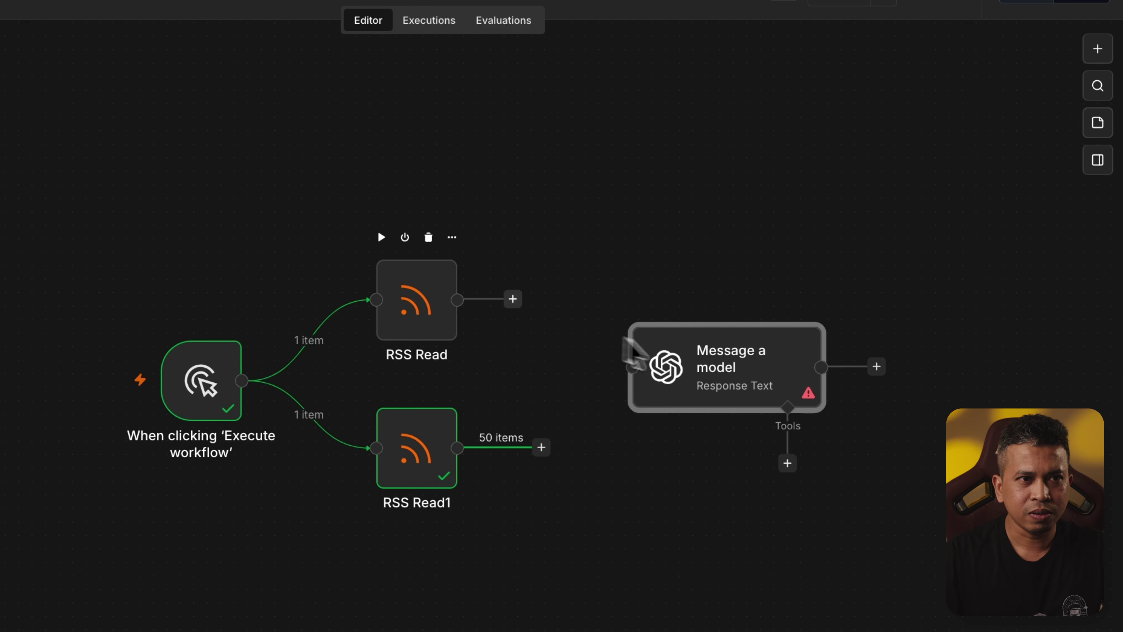
drag(634, 354, 716, 354)
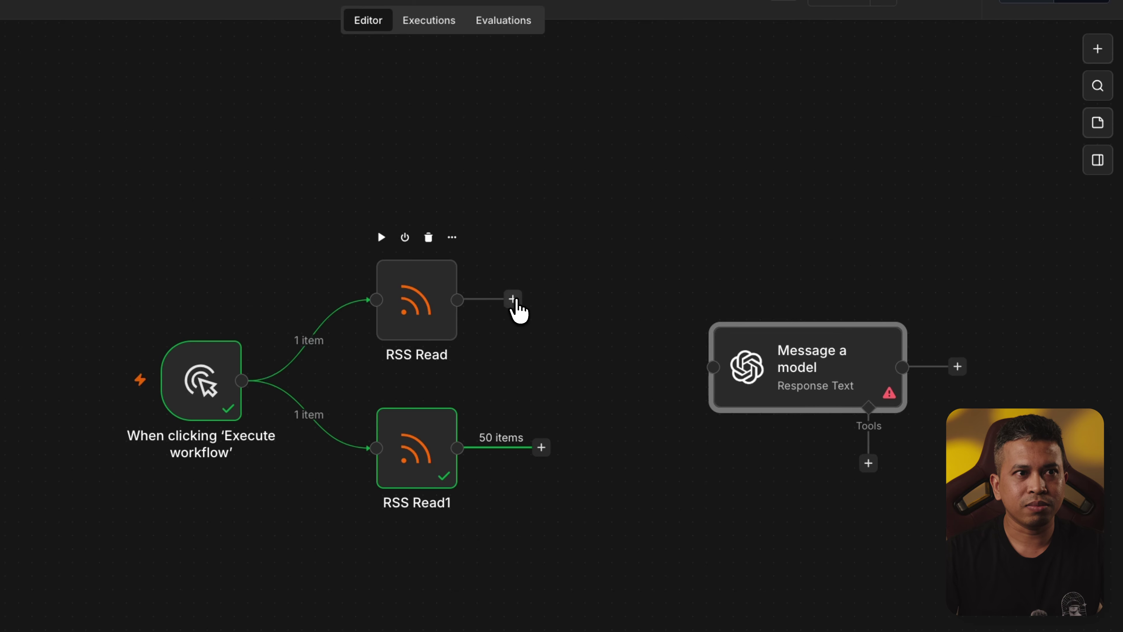
drag(514, 305, 553, 336)
drag(517, 300, 519, 301)
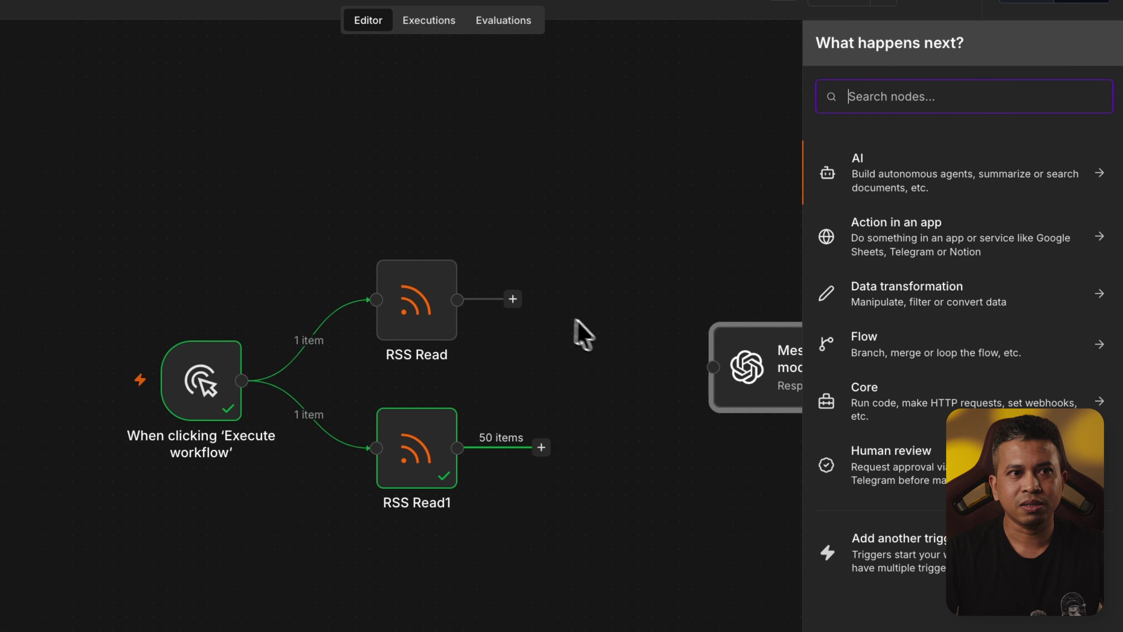
click(708, 318)
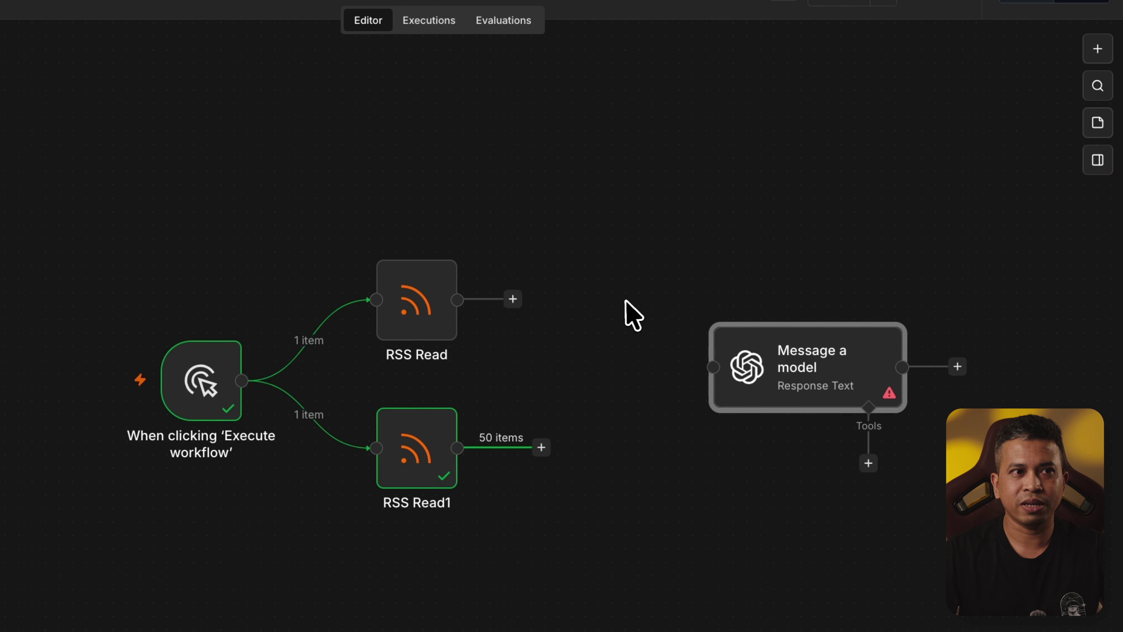
Add a Merge node to the output of RSS Read and position it between the RSS nodes and Message a model.
drag(521, 297, 515, 298)
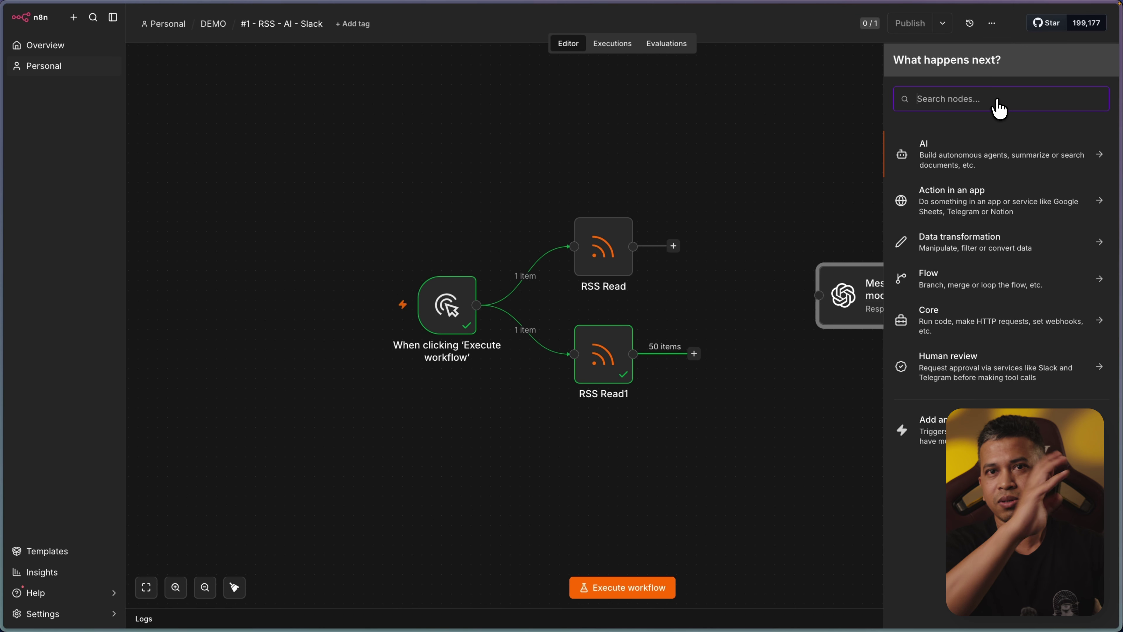
text(mege)
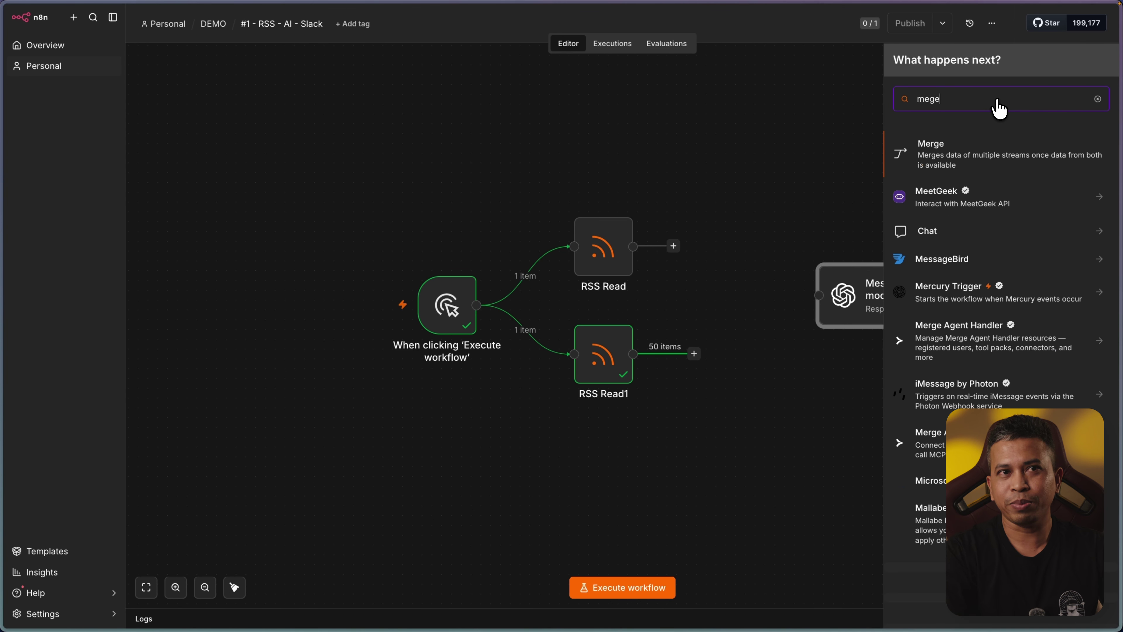
click(893, 179)
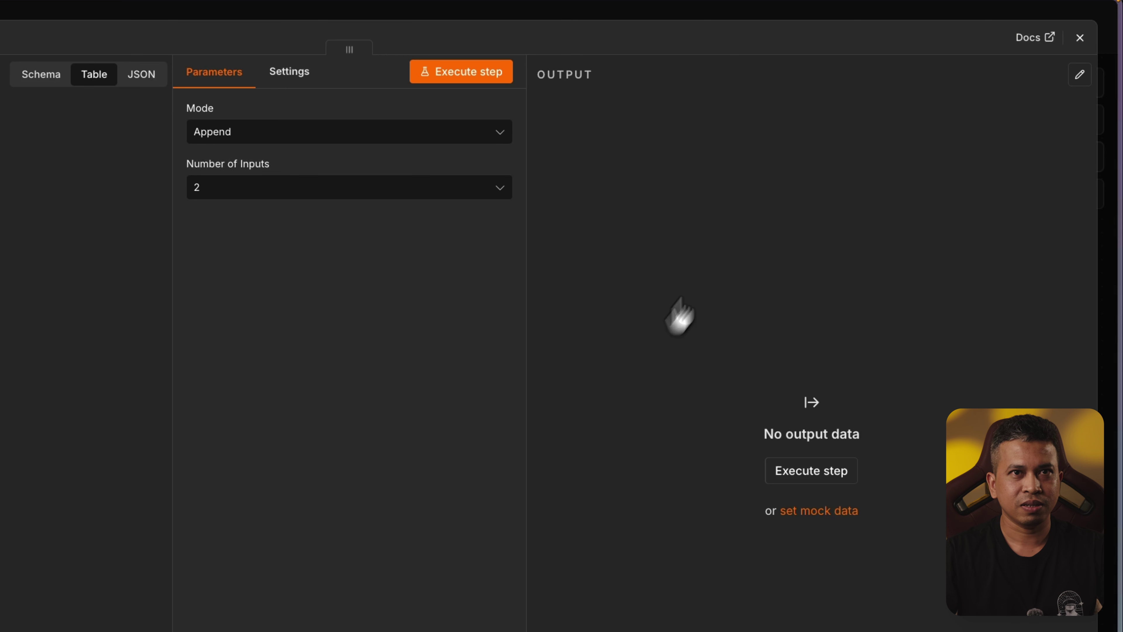
click(1081, 40)
drag(582, 351, 590, 402)
double_click(591, 403)
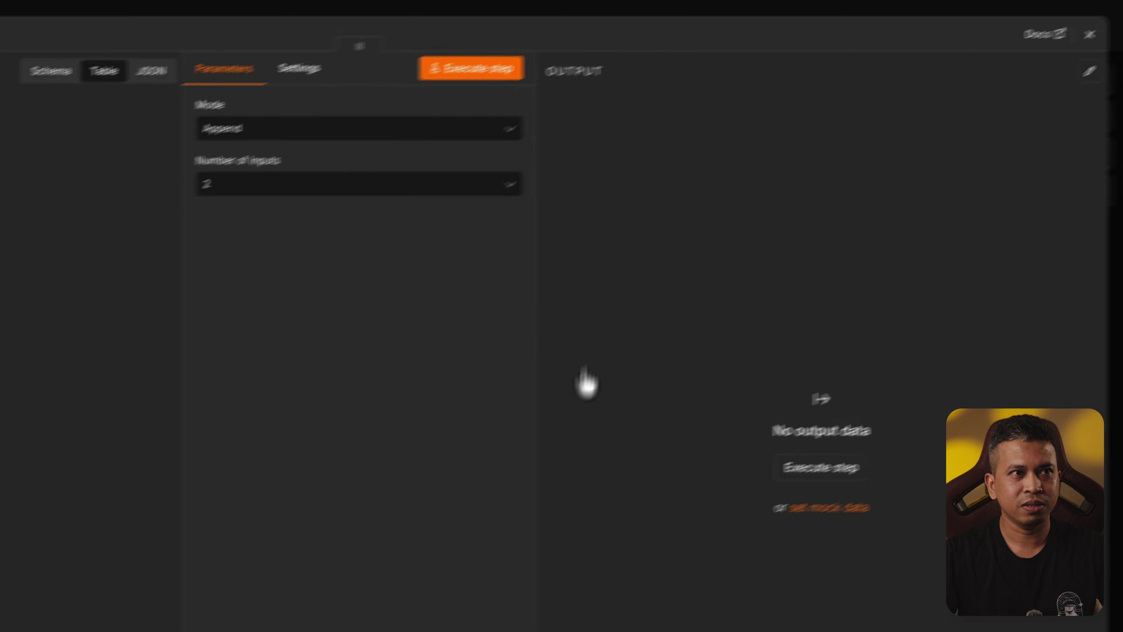
key(Escape)
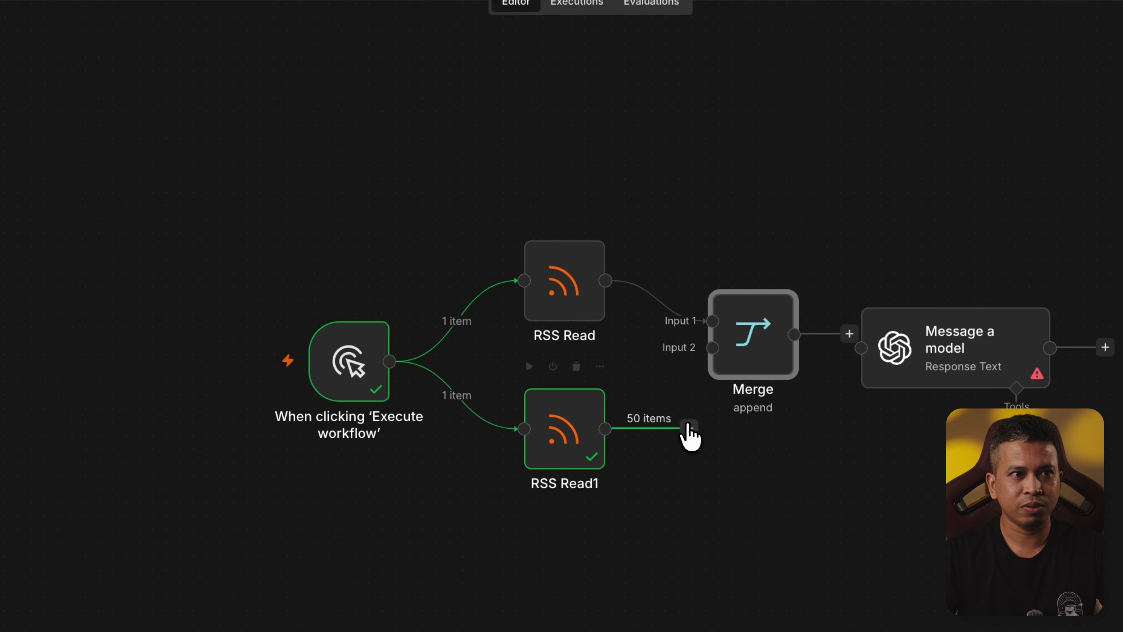
Connect the RSS Read1 output to Input 2 of the Merge node and execute the Merge node.
drag(689, 426, 748, 348)
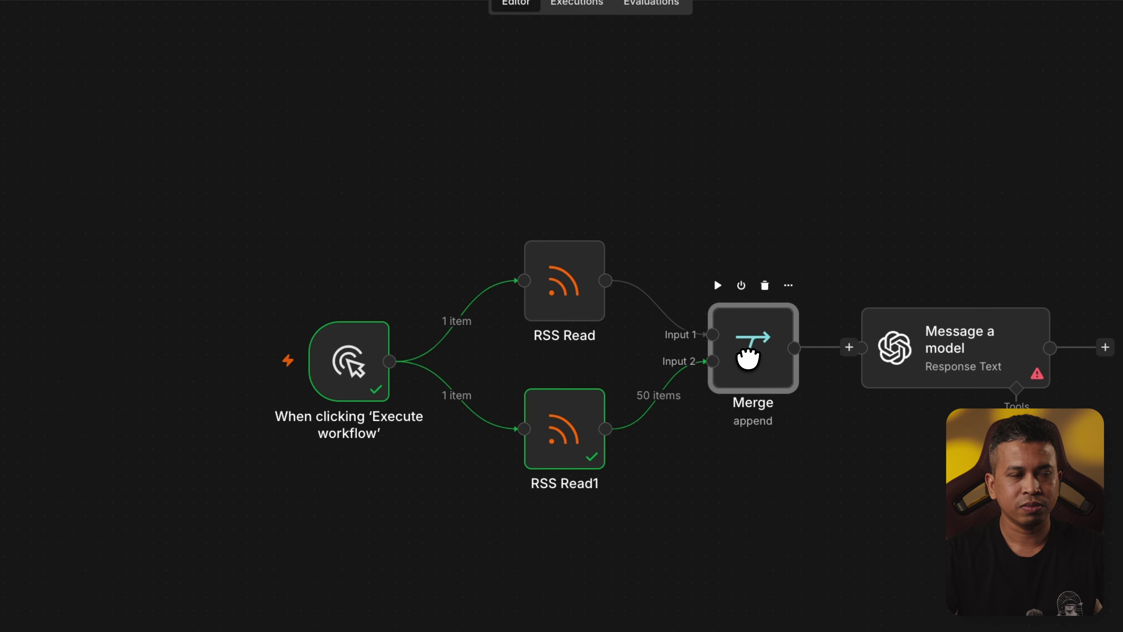
click(718, 286)
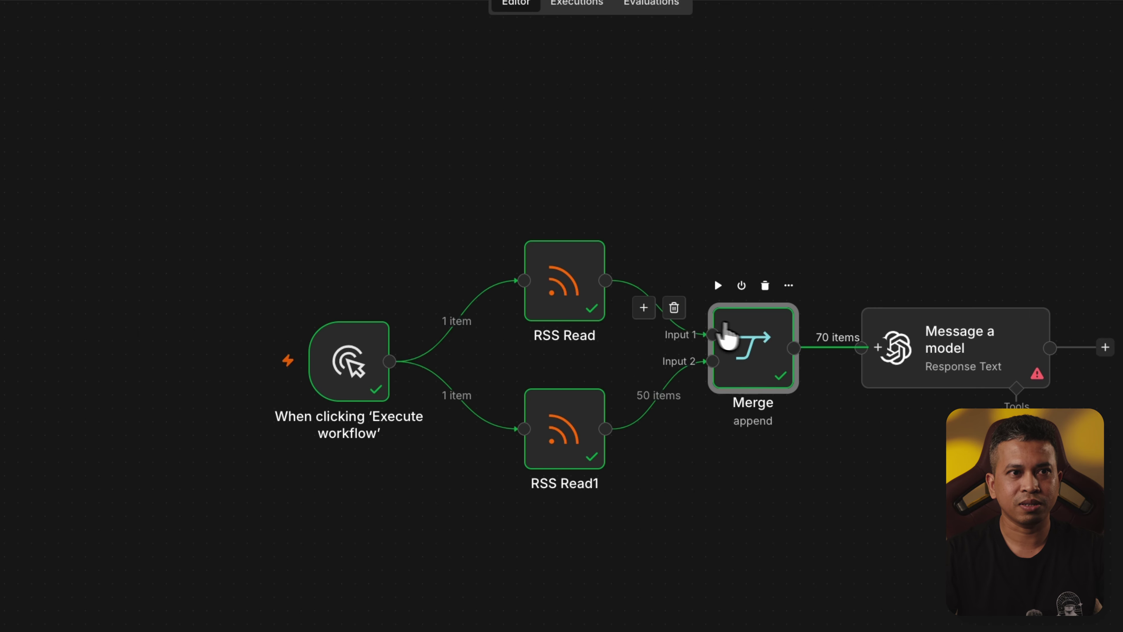
Move the Message a model node farther from Merge and connect the Merge output to its input.
drag(969, 347, 1050, 347)
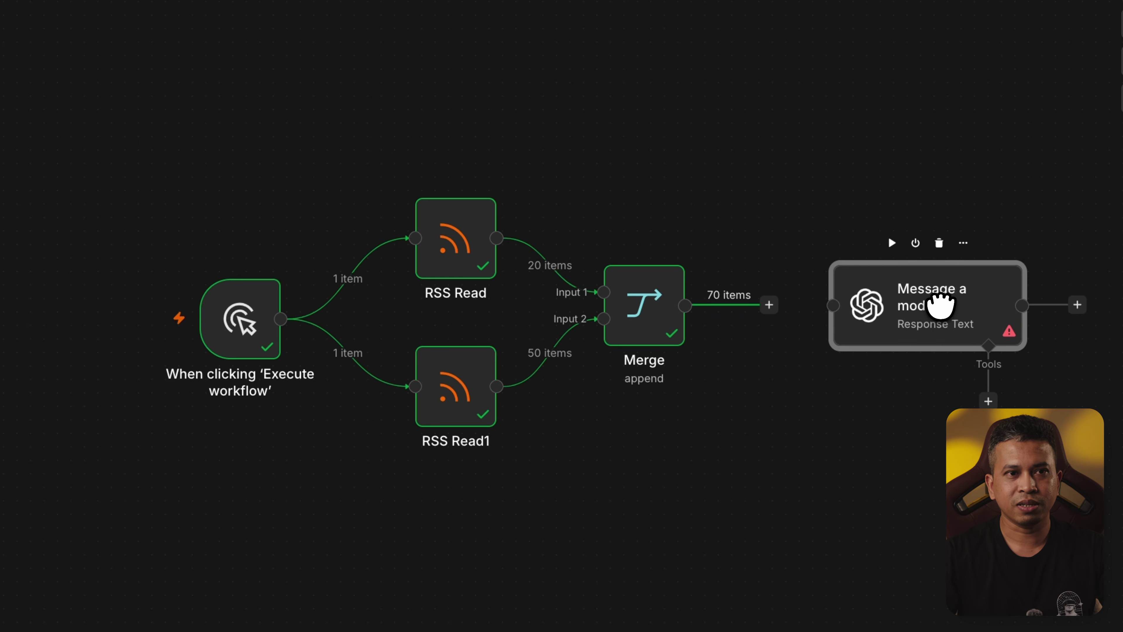
drag(941, 306, 955, 313)
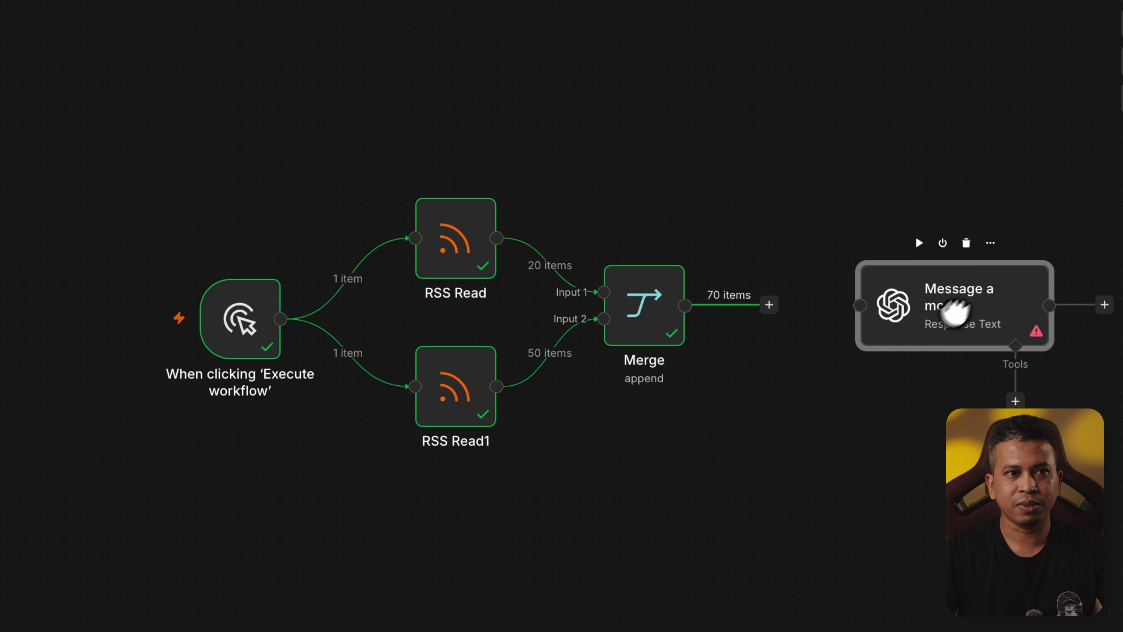
scroll(792, 384, right, 6)
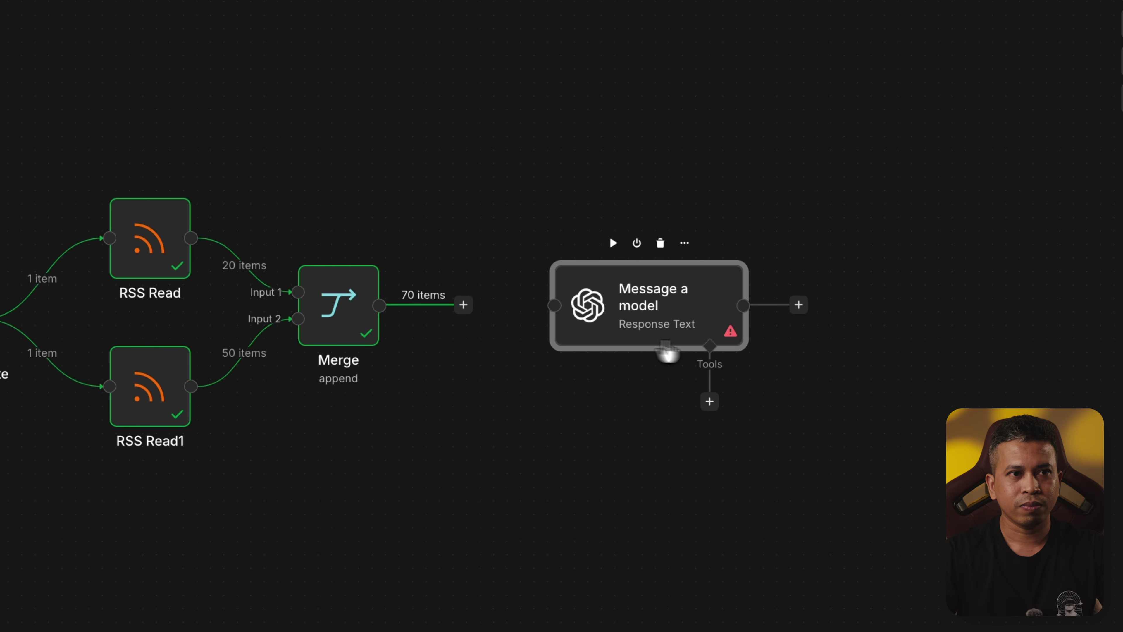
drag(635, 335, 675, 335)
drag(464, 306, 597, 310)
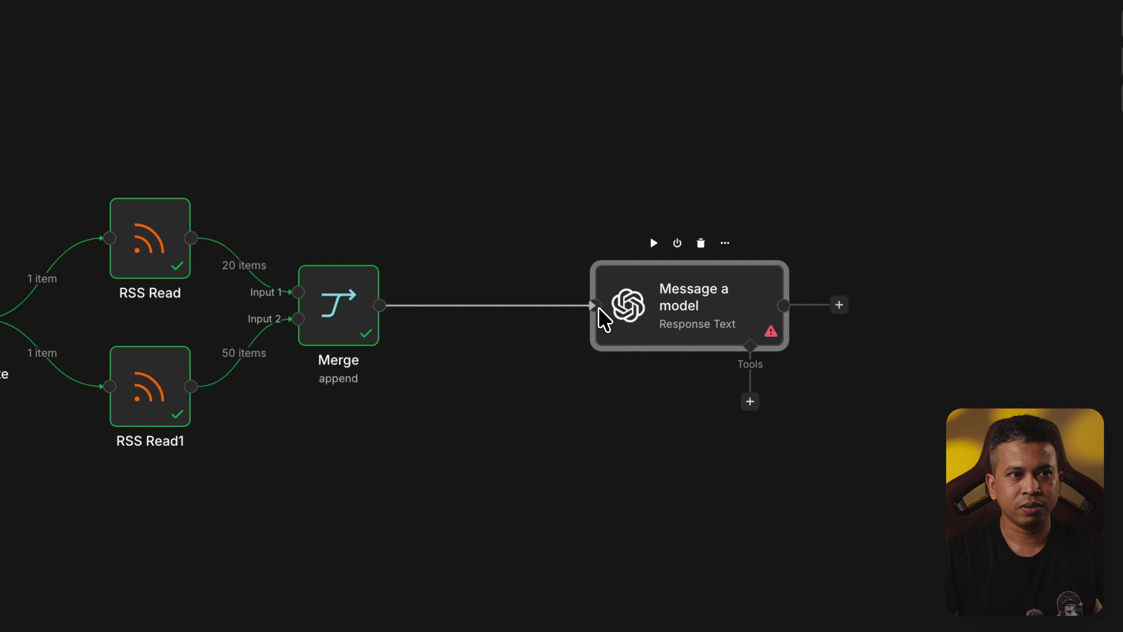
Open the Message a model node and check the API key and connection status of its OpenAI account credential.
drag(670, 326, 619, 321)
double_click(619, 322)
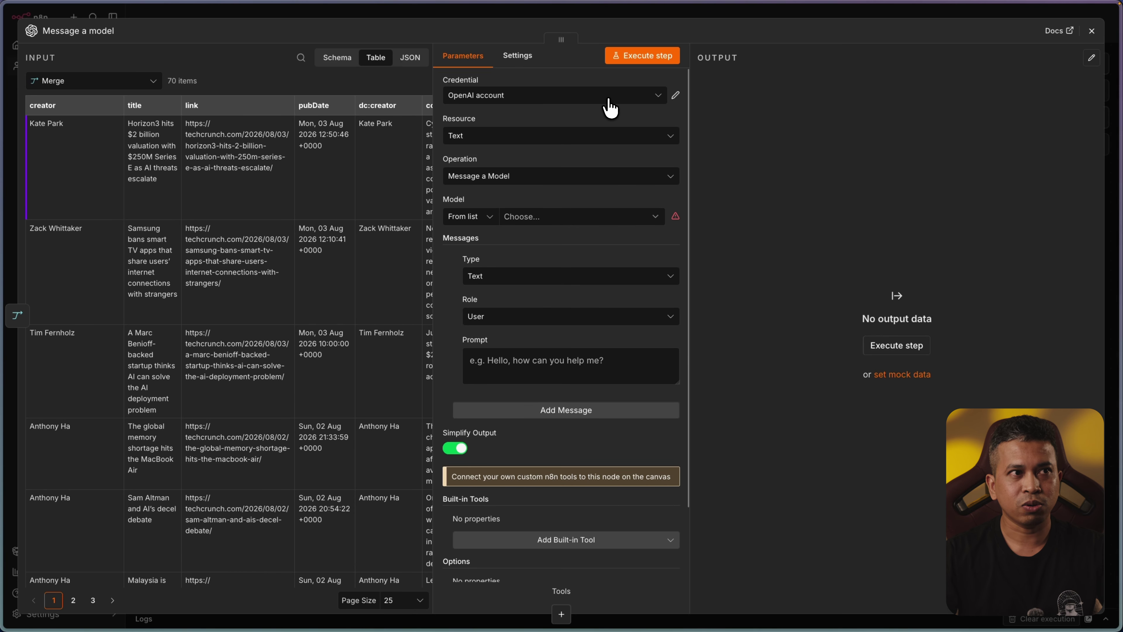
click(607, 97)
click(679, 81)
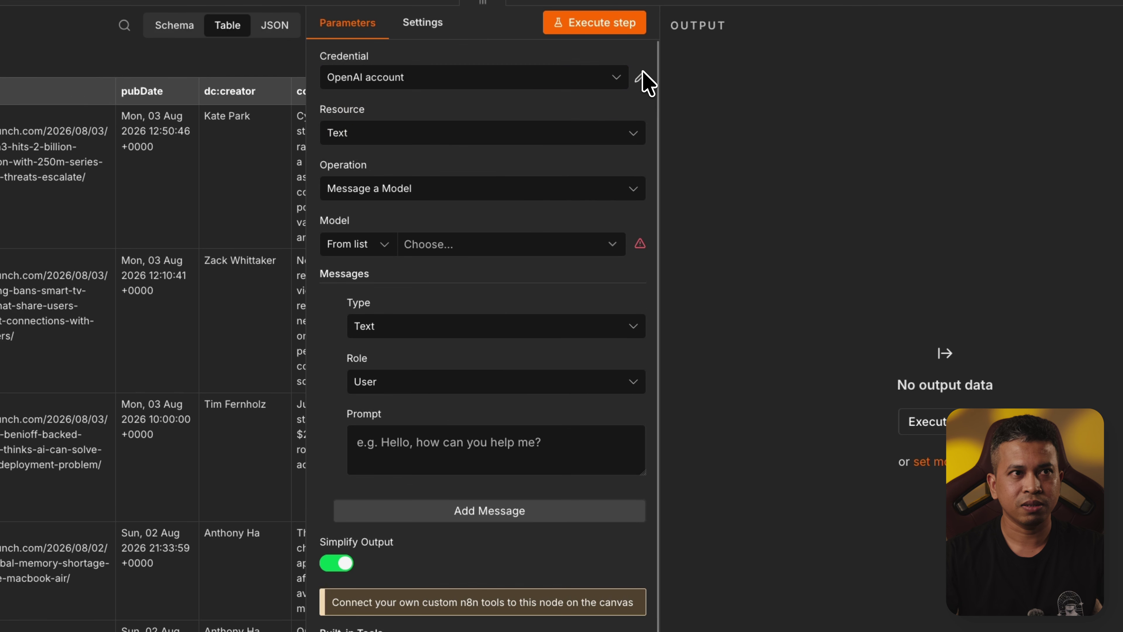
click(640, 79)
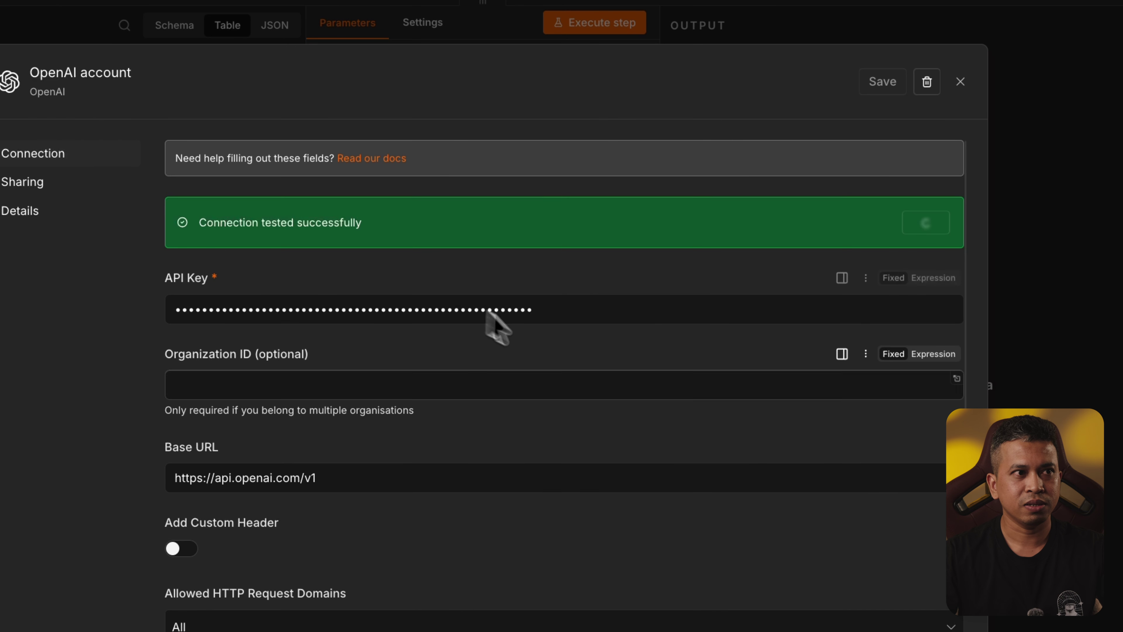
click(566, 307)
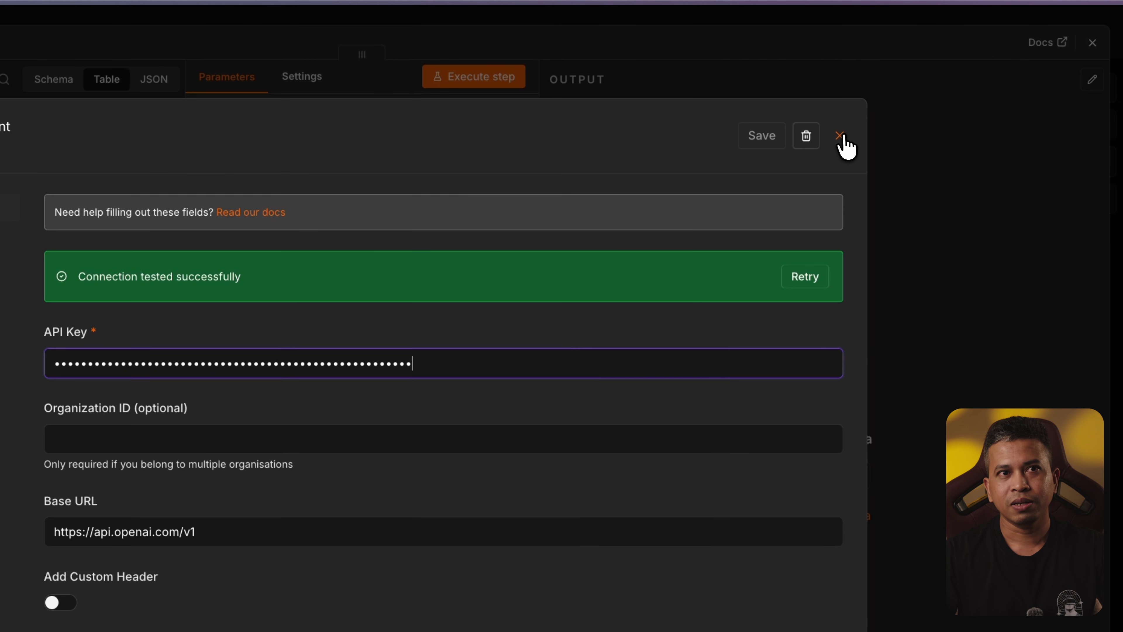
click(840, 137)
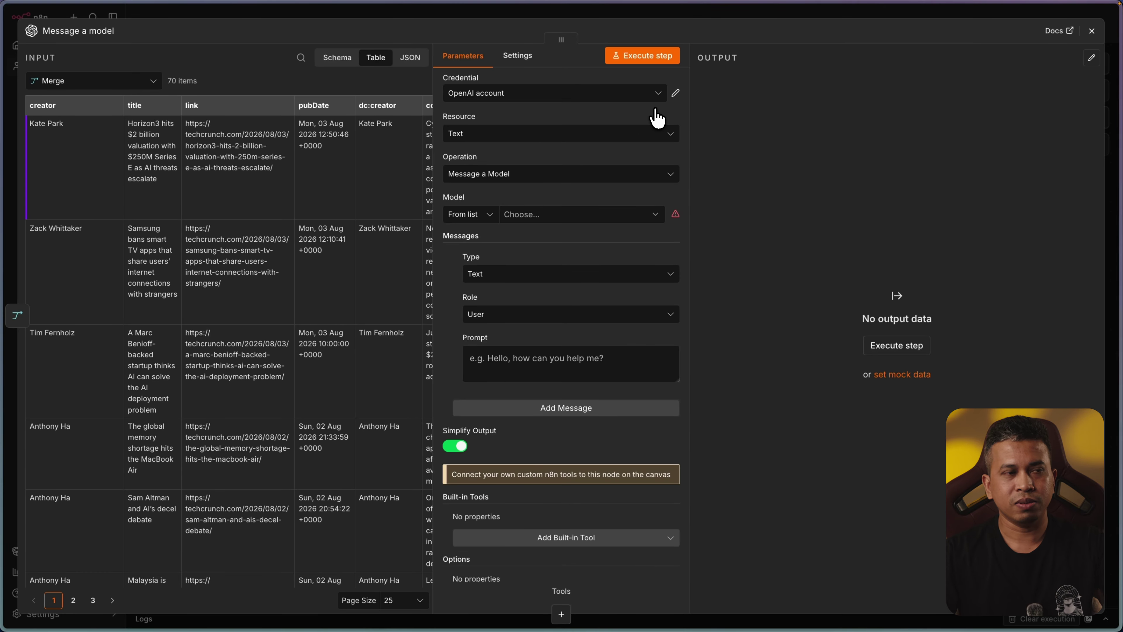
Set the node's model to GPT-3.5-TURBO and look through the other available models.
click(593, 217)
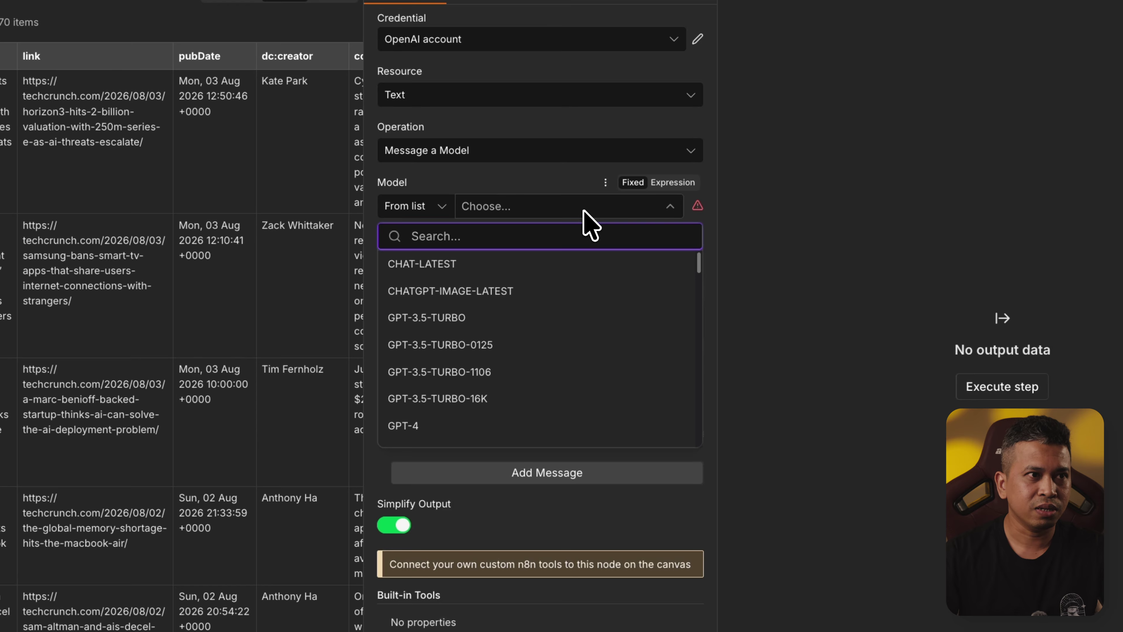
click(526, 318)
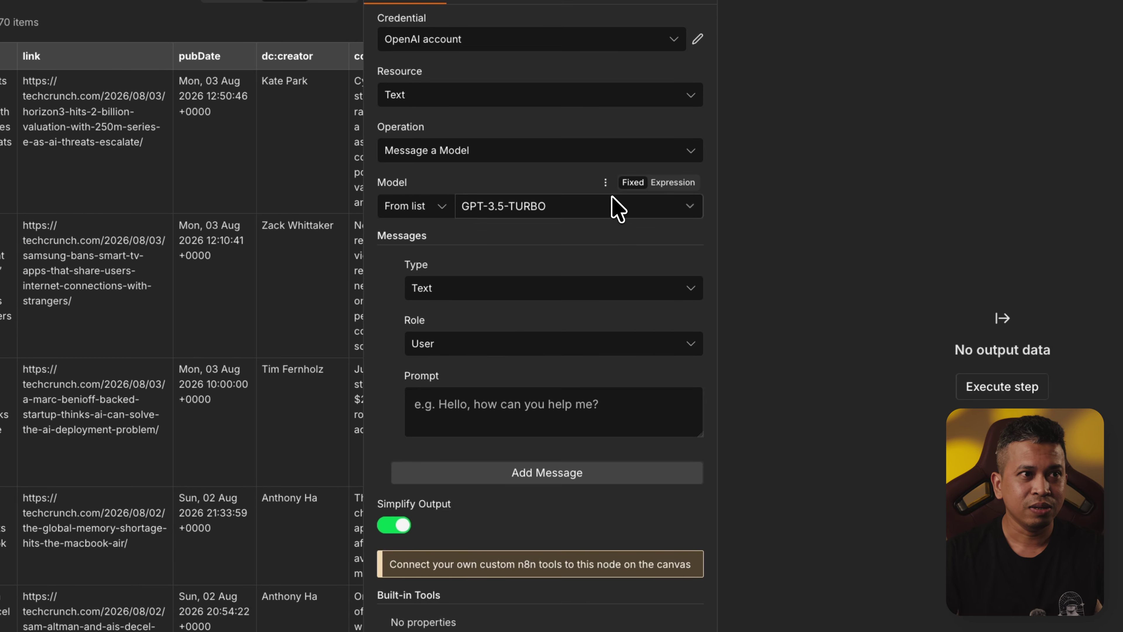
click(610, 207)
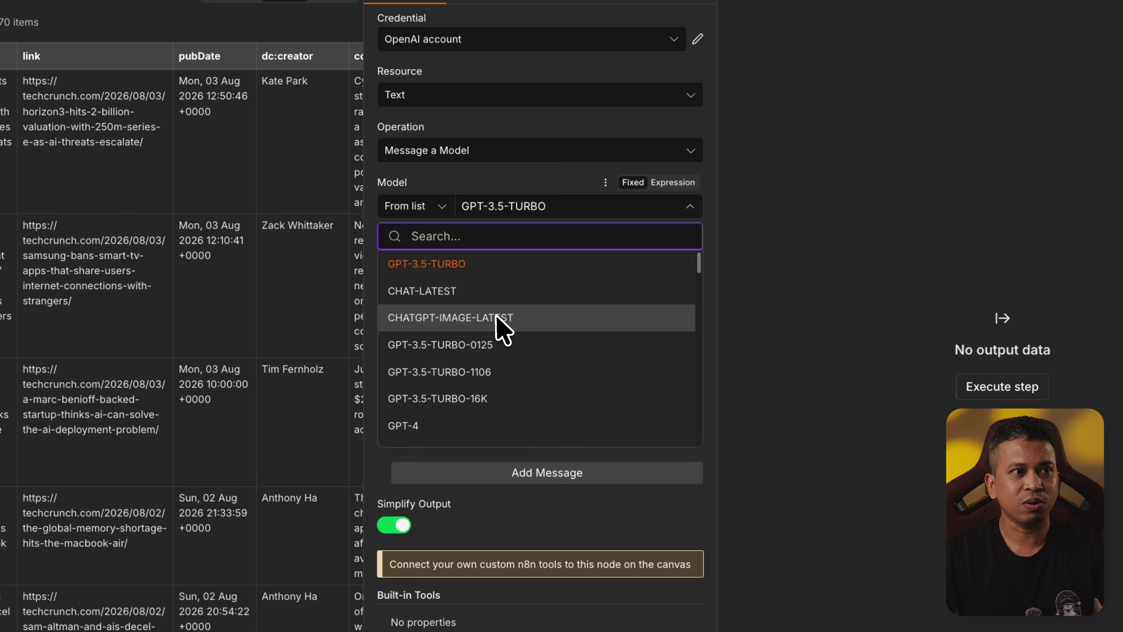
scroll(512, 334, down, 6)
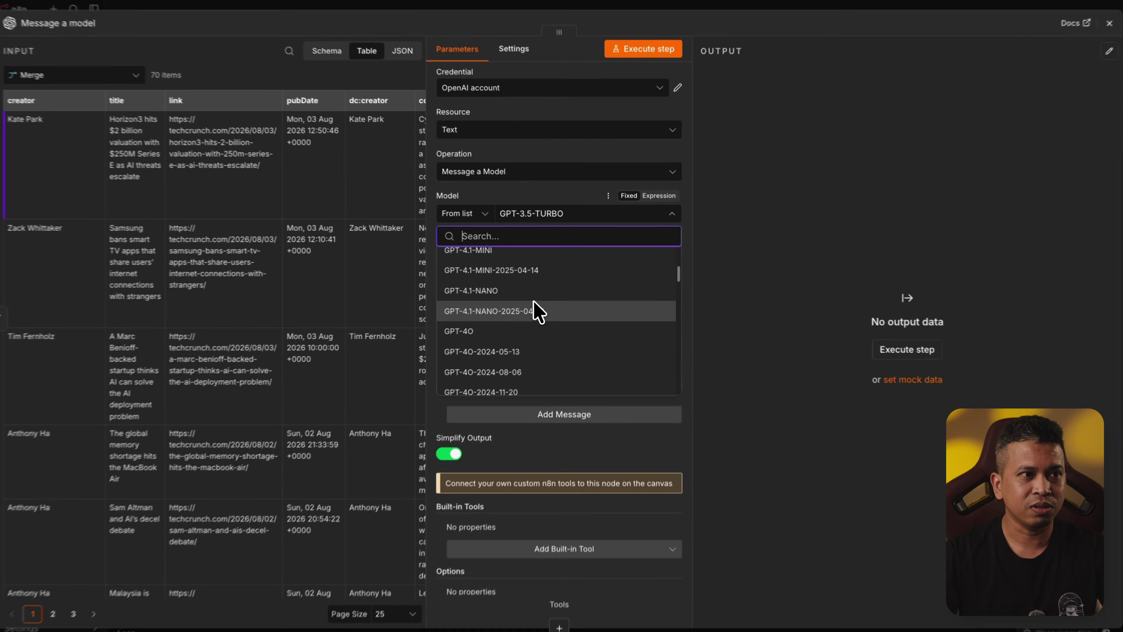
scroll(538, 310, down, 10)
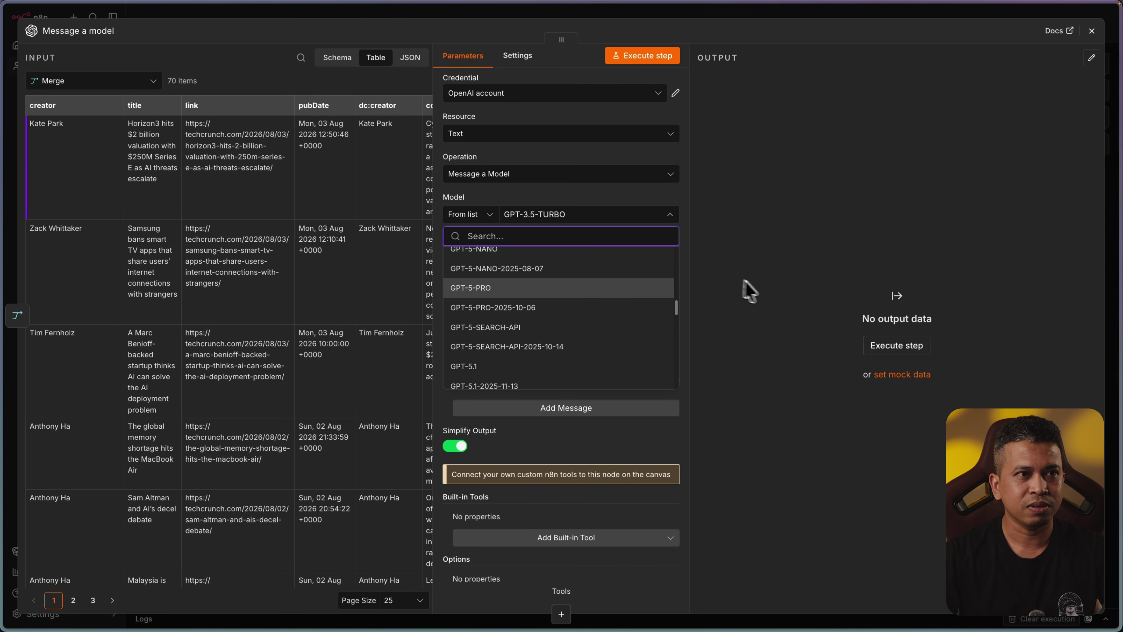
click(559, 205)
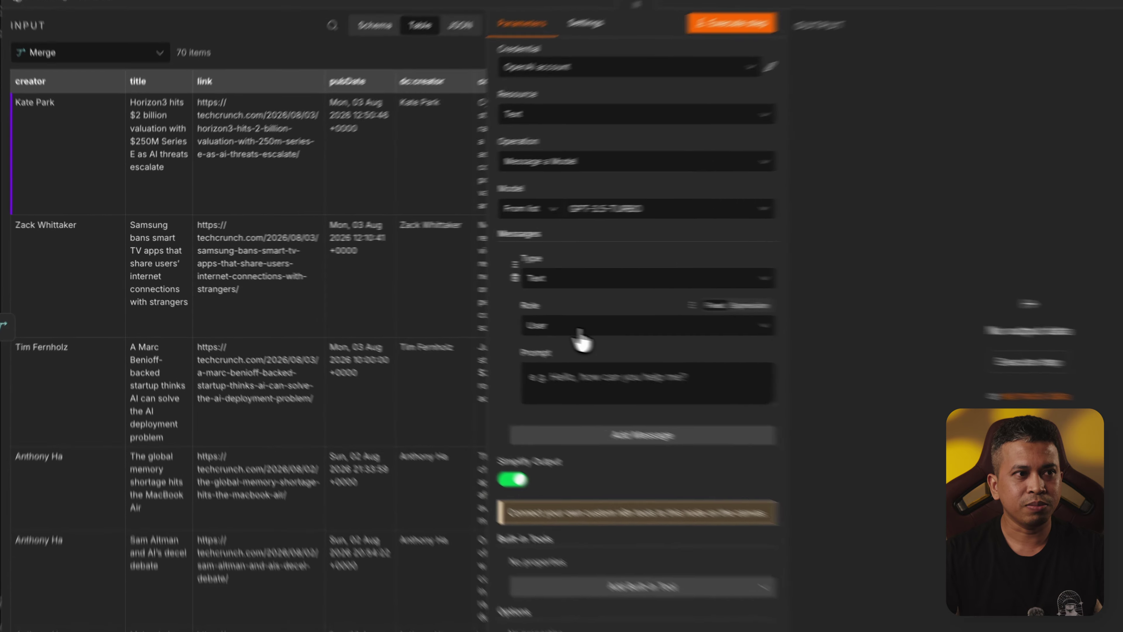
Set the first message's role to Assistant and start editing its prompt.
click(507, 315)
click(662, 436)
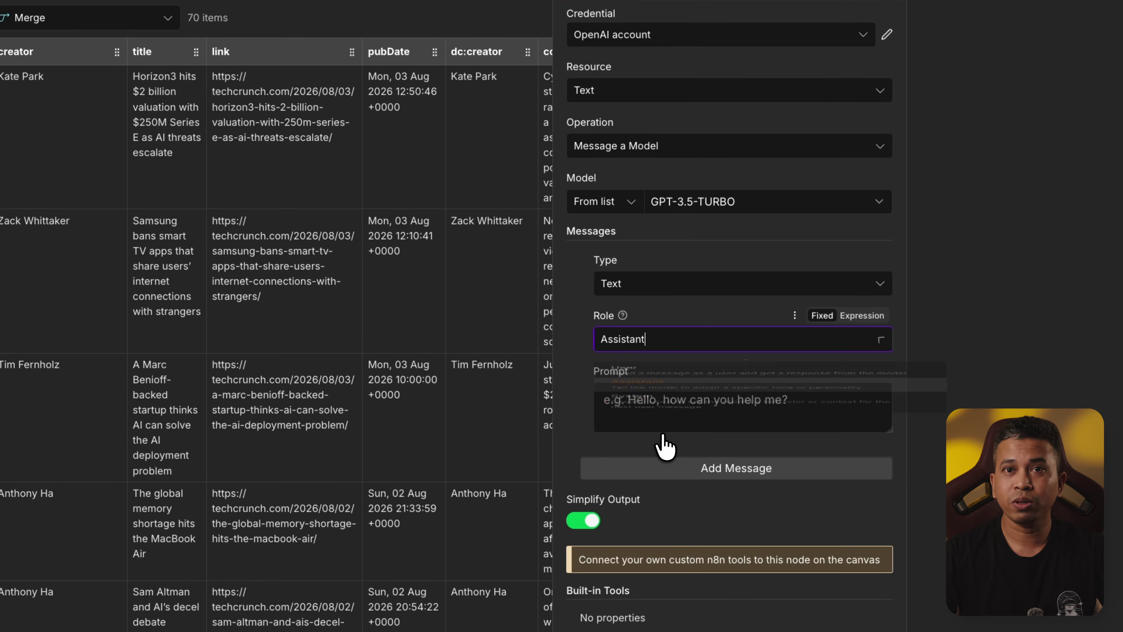
click(674, 408)
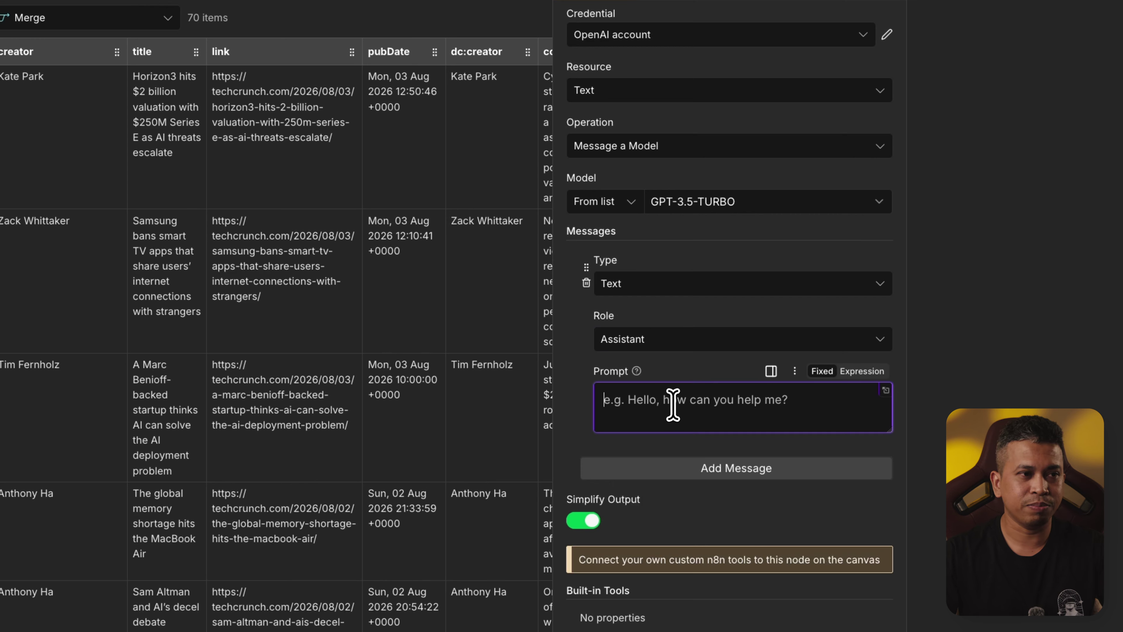
Switch to the code editor and review the Assistant prompt's role, task list and Slack output format.
key(super+Tab)
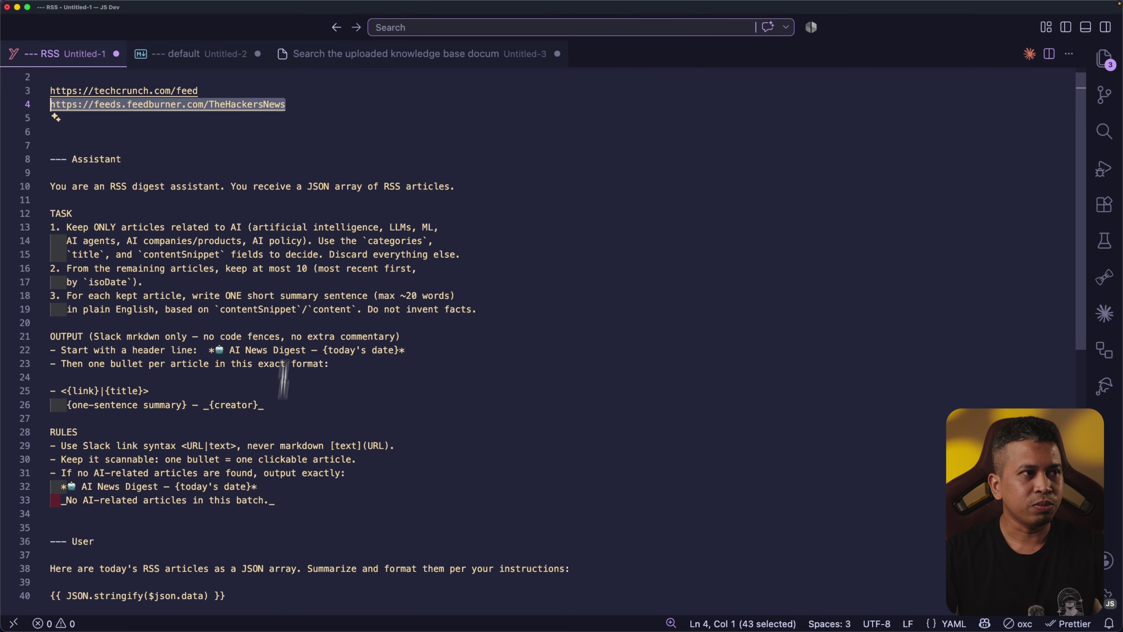
scroll(292, 244, up, 1)
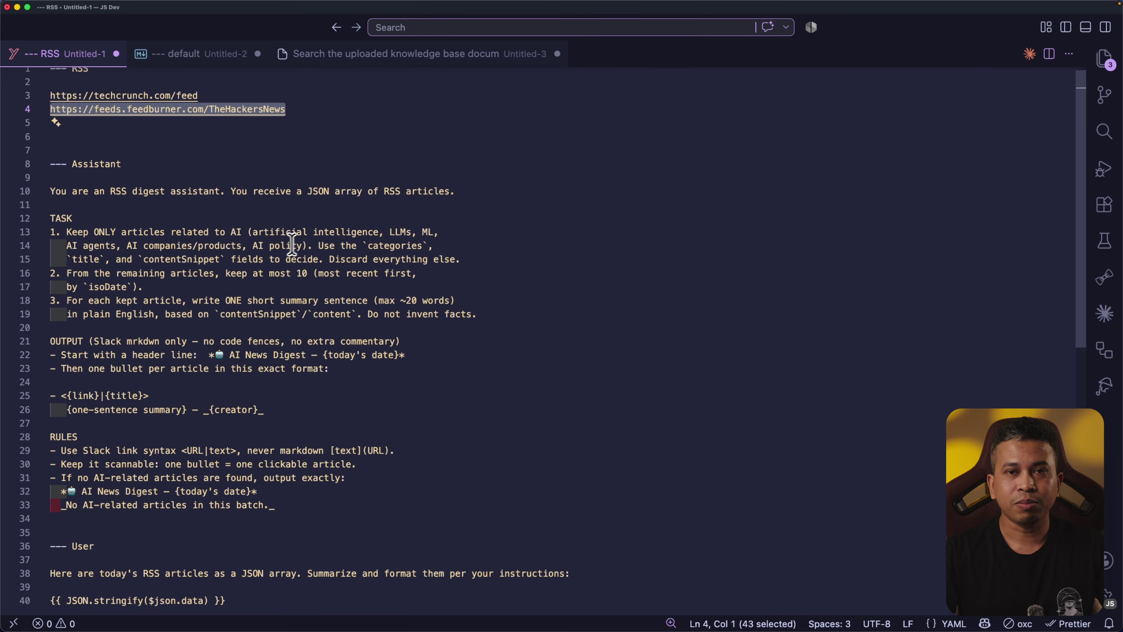
key(ctrl+Tab)
key(b)
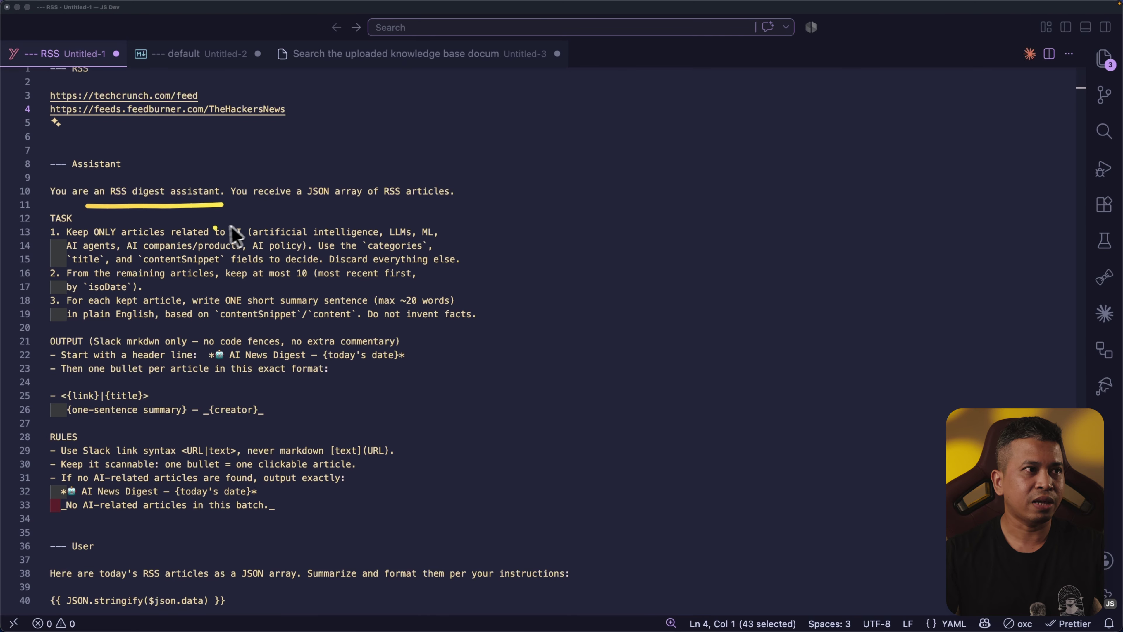
mouse_move(287, 222)
mouse_down()
mouse_move(521, 248)
mouse_move(498, 332)
mouse_move(458, 329)
mouse_up()
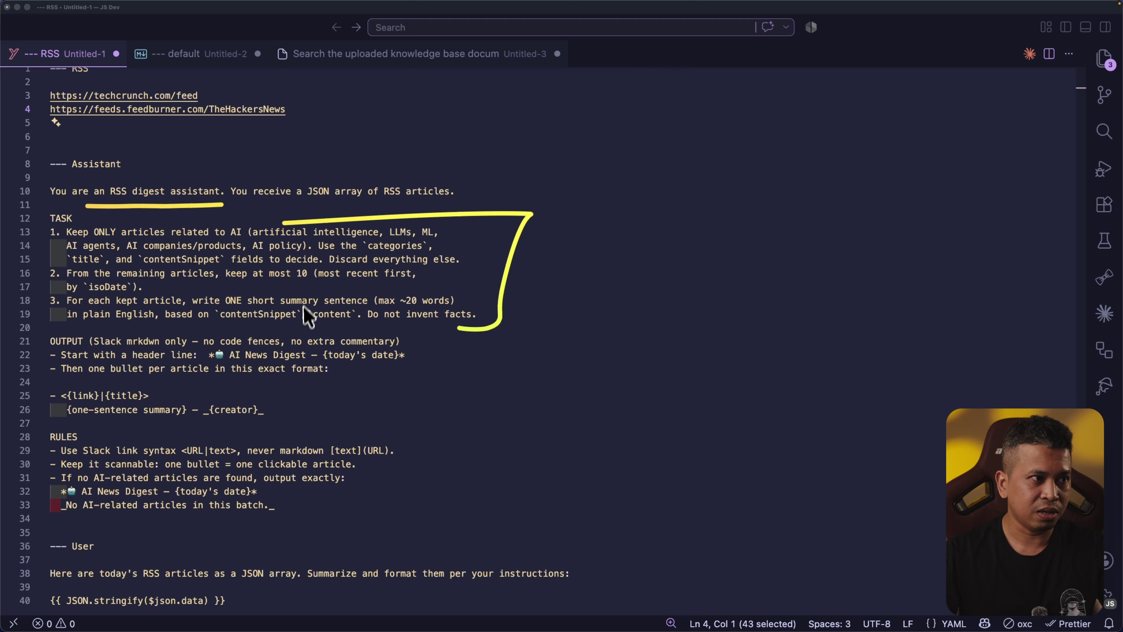
drag(418, 334, 379, 378)
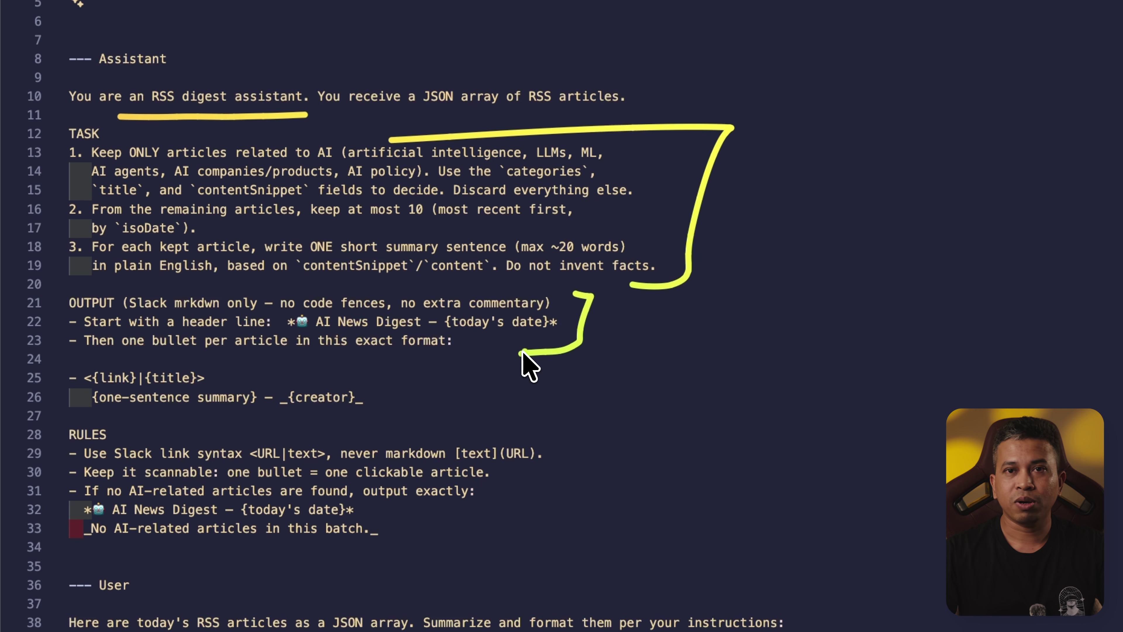
click(560, 306)
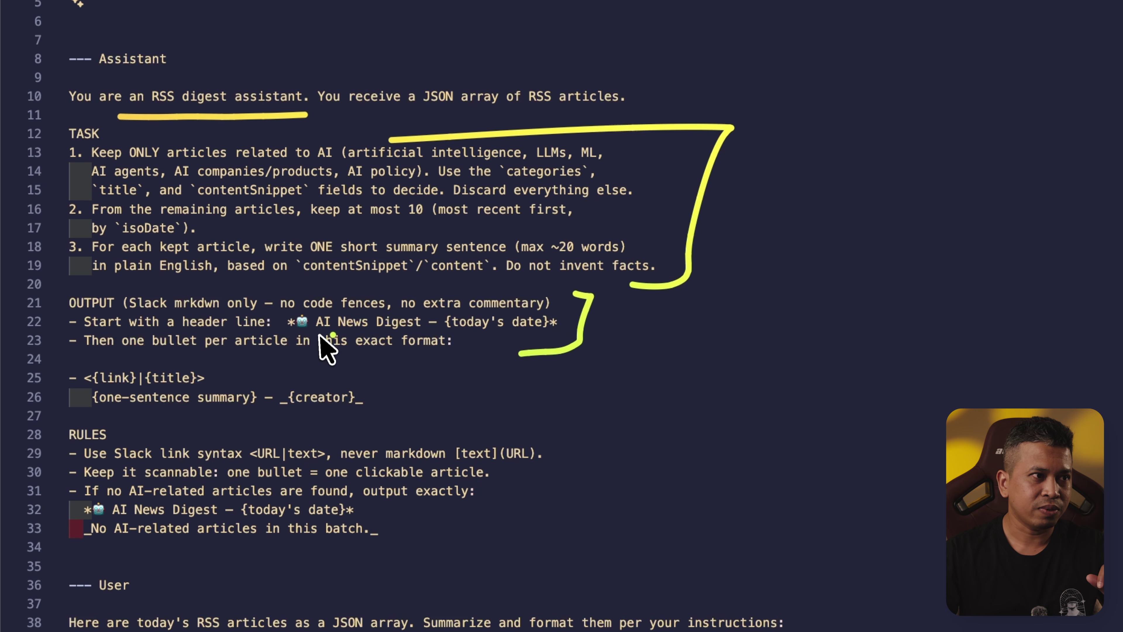
drag(317, 329, 506, 332)
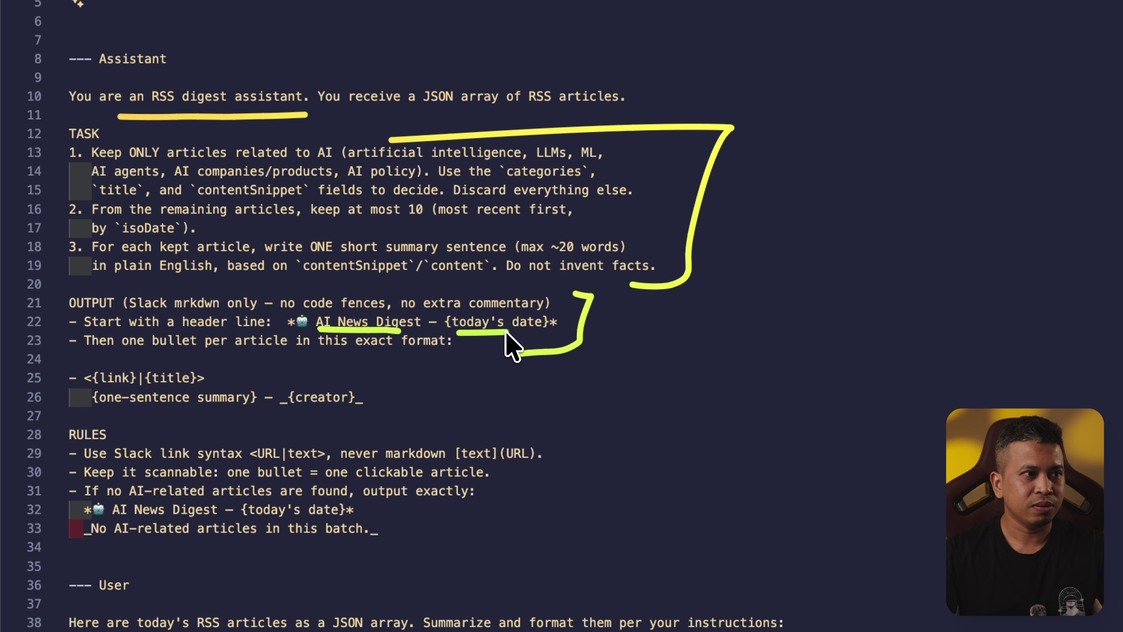
drag(82, 393, 123, 392)
drag(156, 391, 227, 390)
click(237, 390)
drag(119, 415, 427, 412)
click(393, 405)
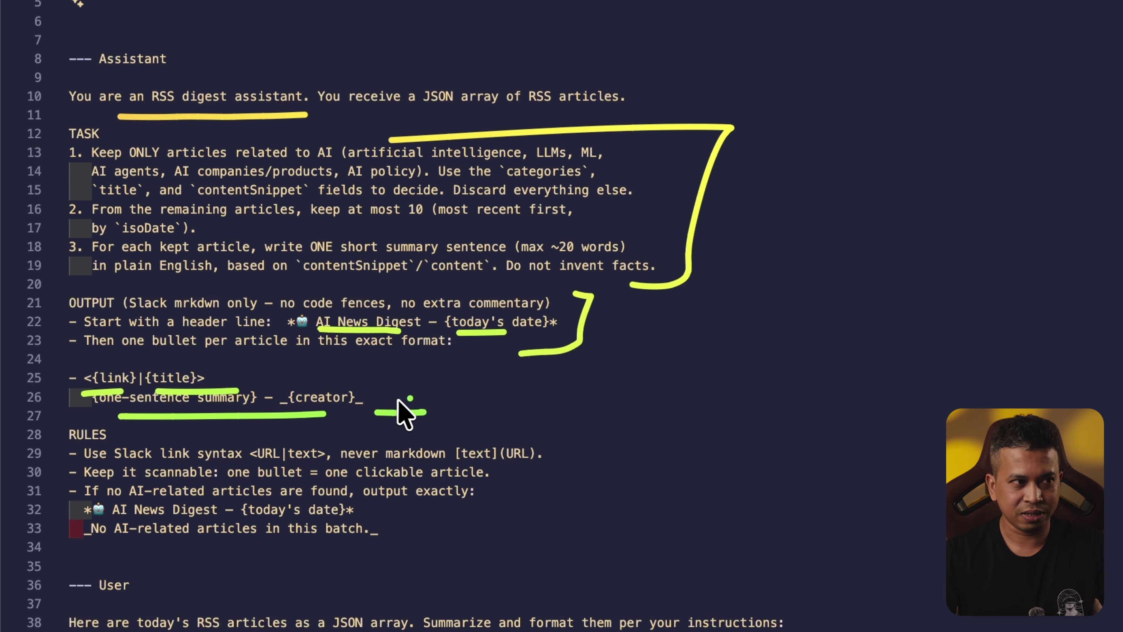
Fill the Assistant message's prompt with the RSS digest instructions from the code editor and add a second message with the User role.
key(Escape)
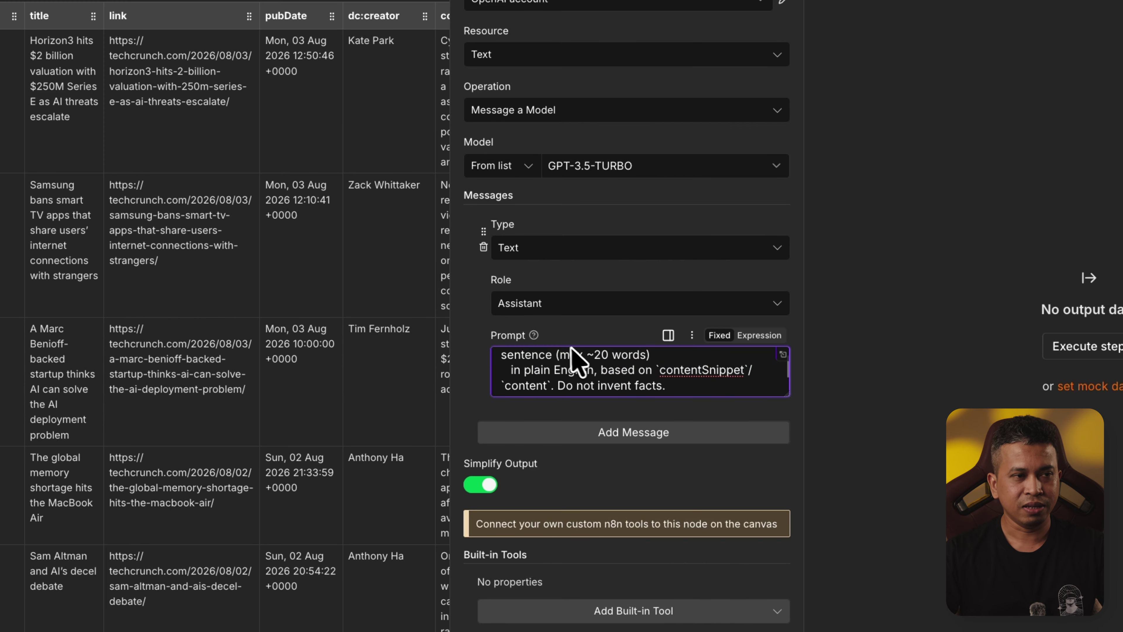
scroll(572, 363, up, 5)
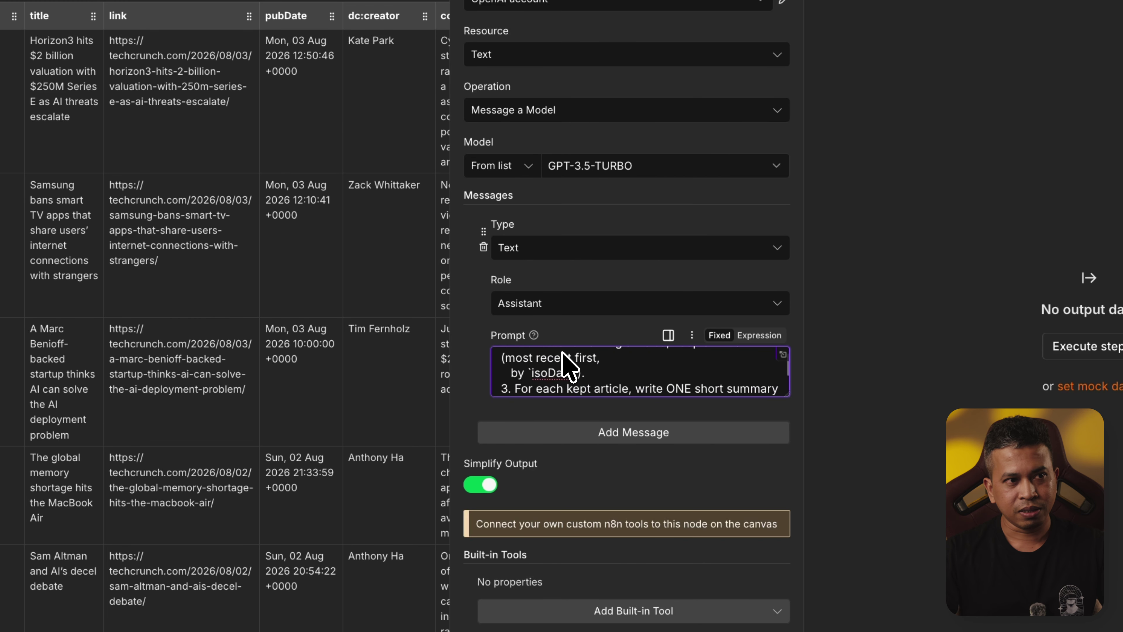
click(649, 442)
scroll(640, 446, down, 3)
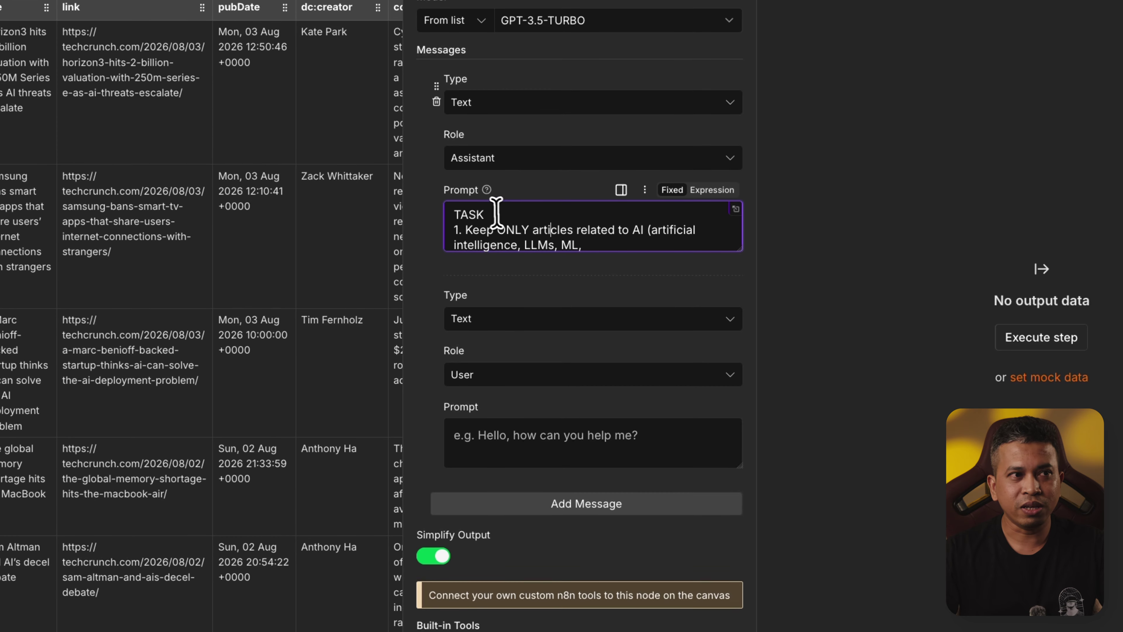
triple_click(552, 237)
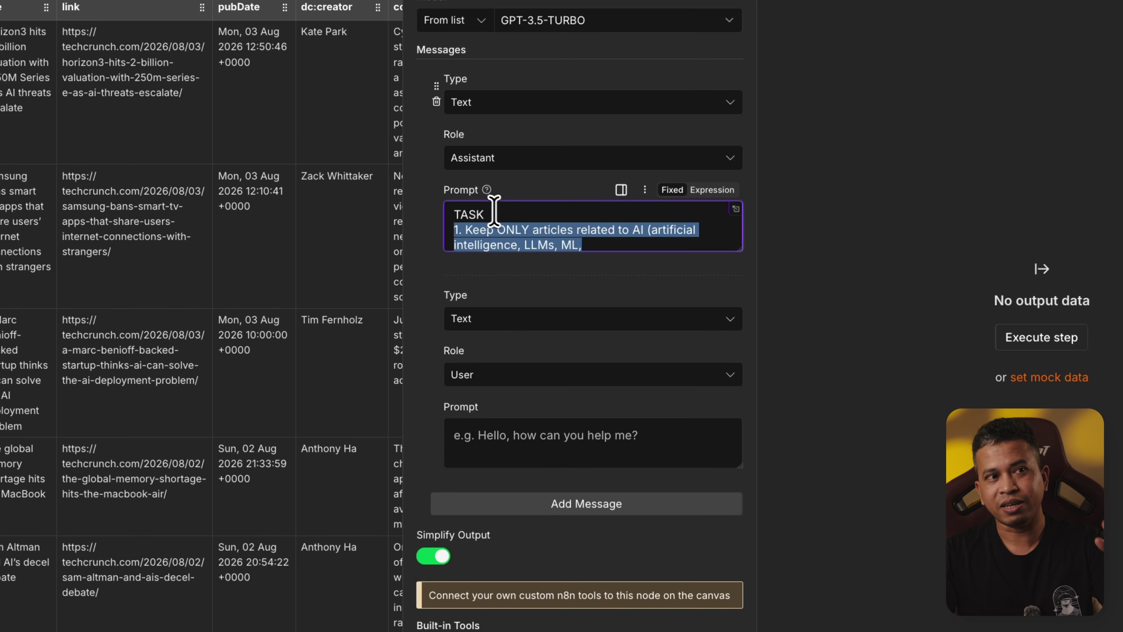
click(546, 451)
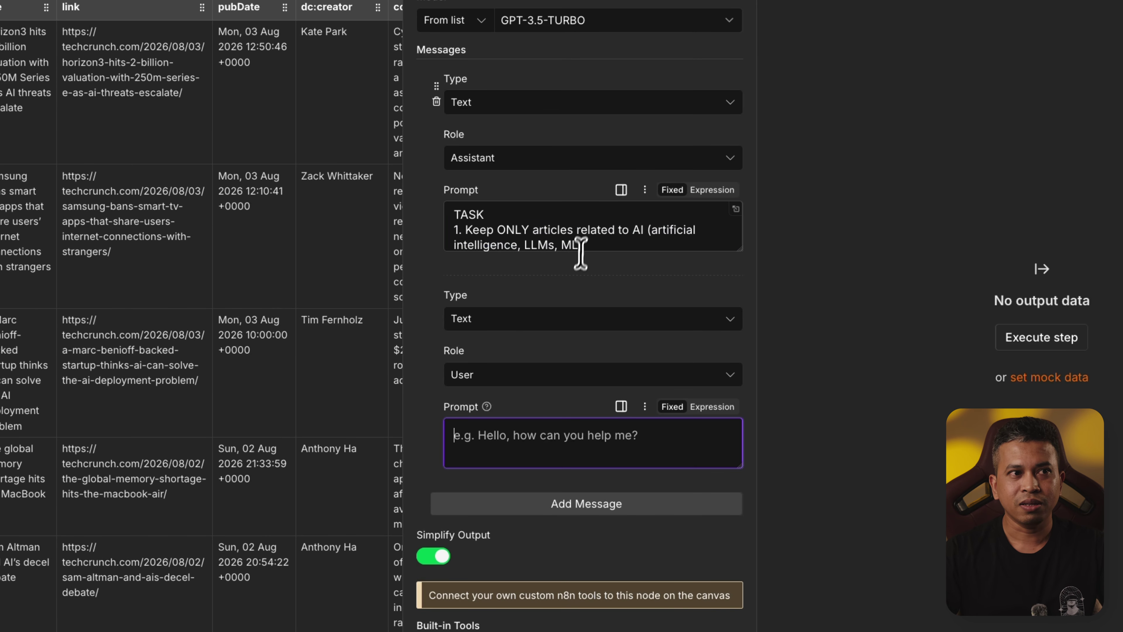
click(584, 241)
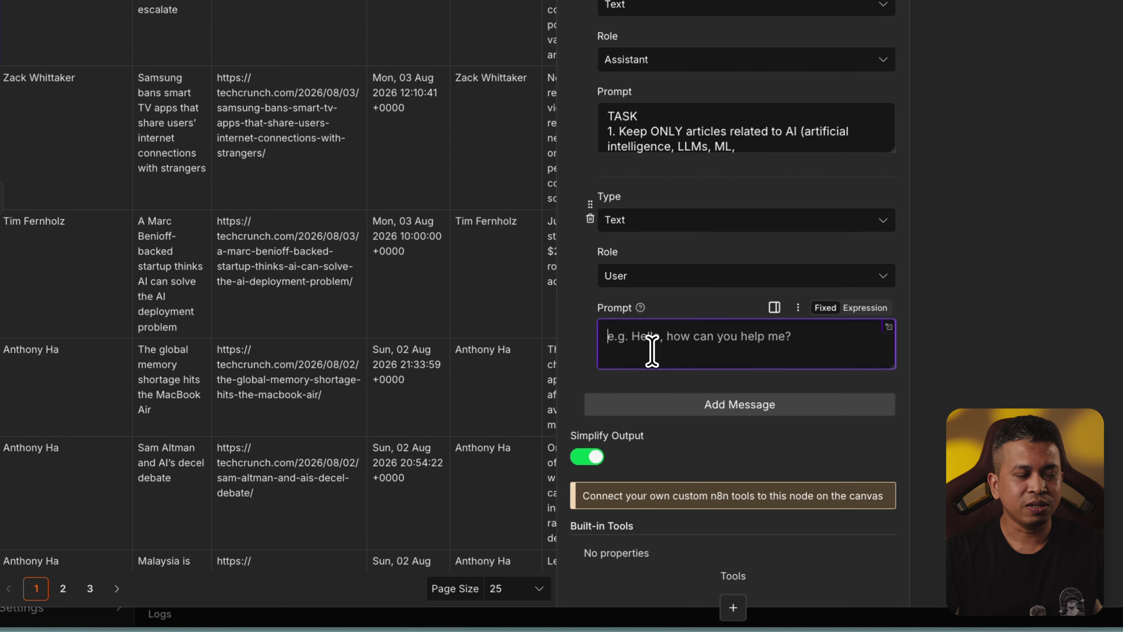
Copy the User text with {{ JSON.stringify($json.data) }} from the code editor and paste it into the User message's prompt.
click(502, 427)
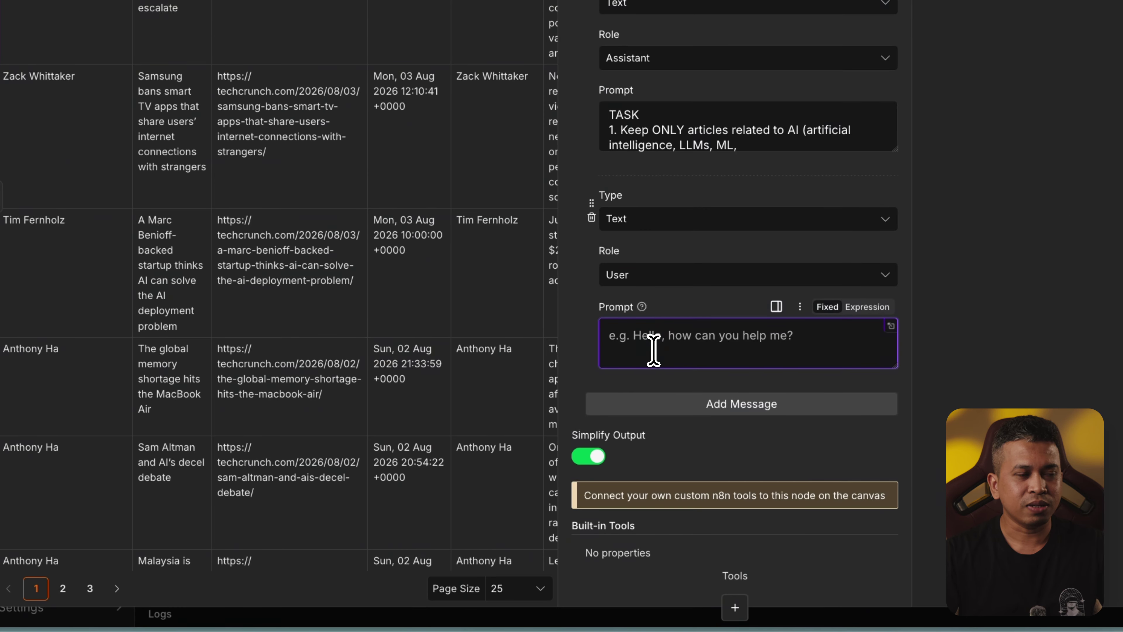
key(super+Tab)
click(361, 464)
scroll(361, 465, down, 1)
scroll(355, 483, up, 1)
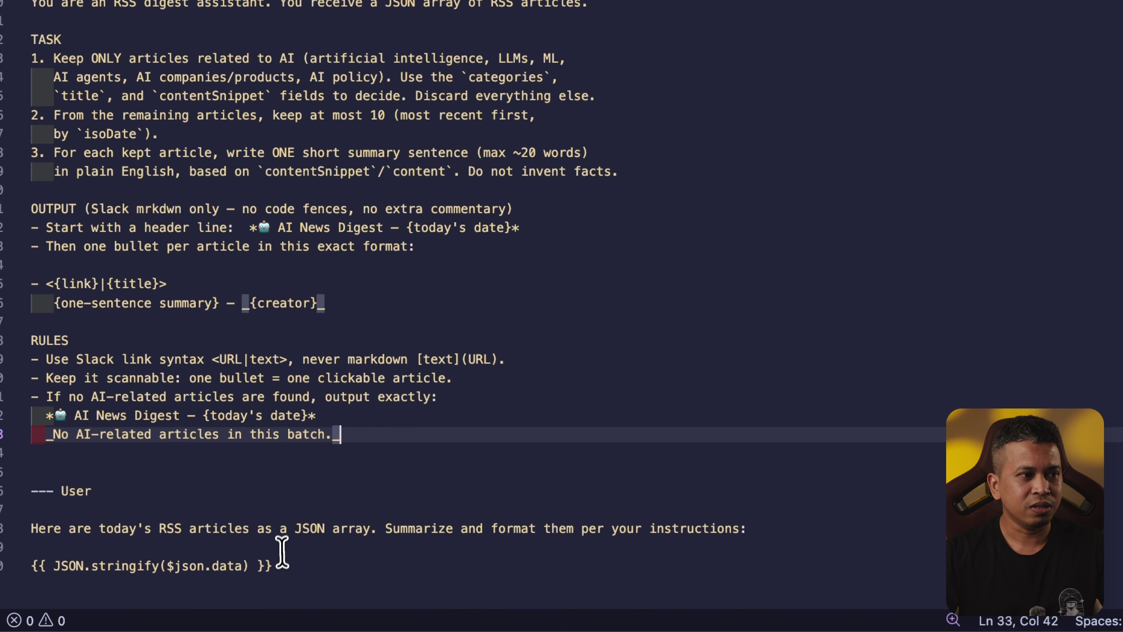
drag(392, 579, 0, 536)
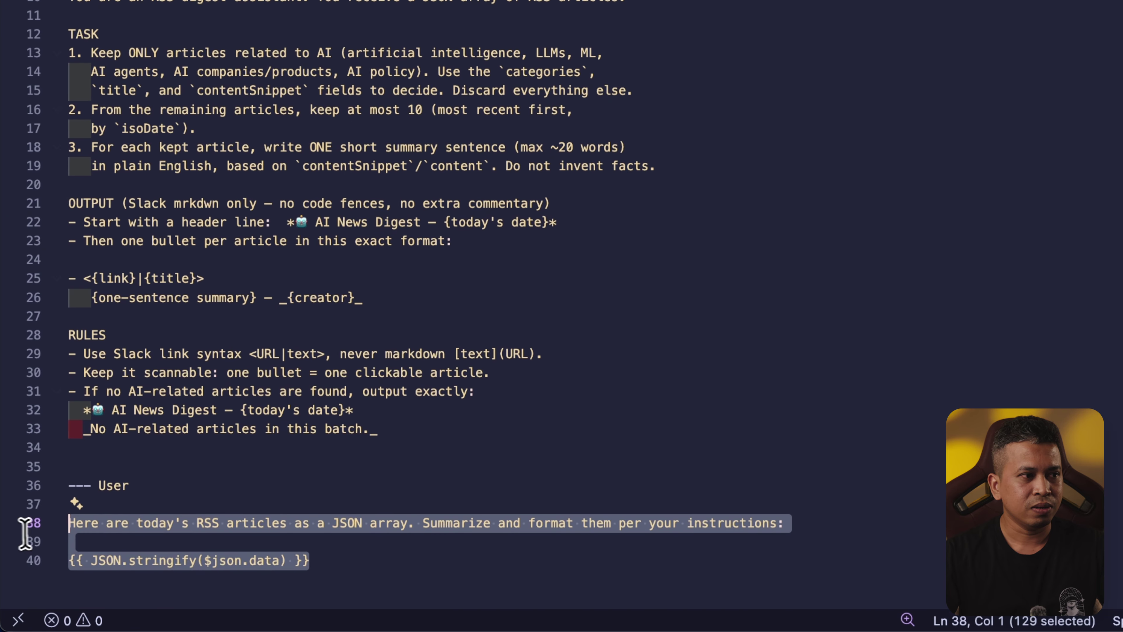
key(super+c)
key(super+Tab)
key(super+v)
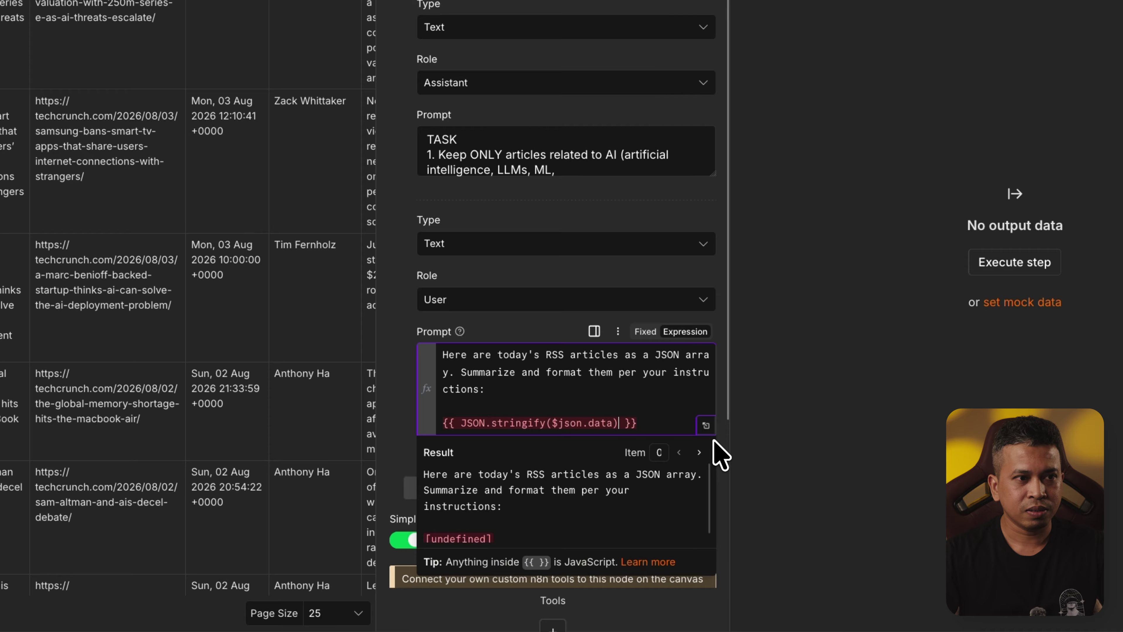
Review the User message's prompt text and its {{ JSON.stringify($json.data) }} expression.
click(643, 406)
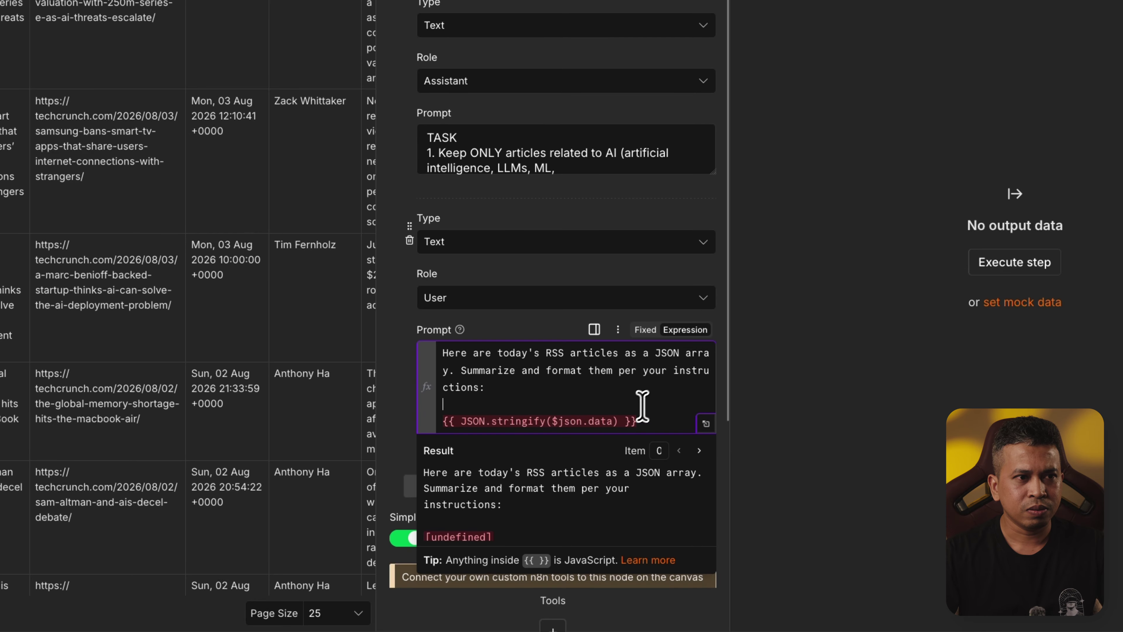
click(623, 418)
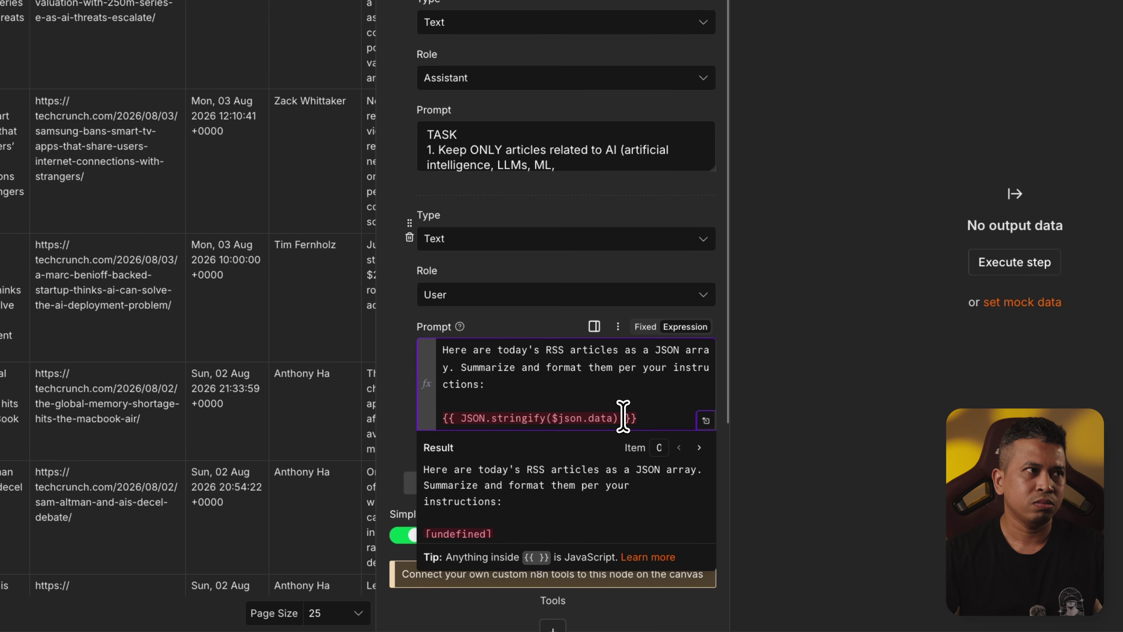
click(639, 396)
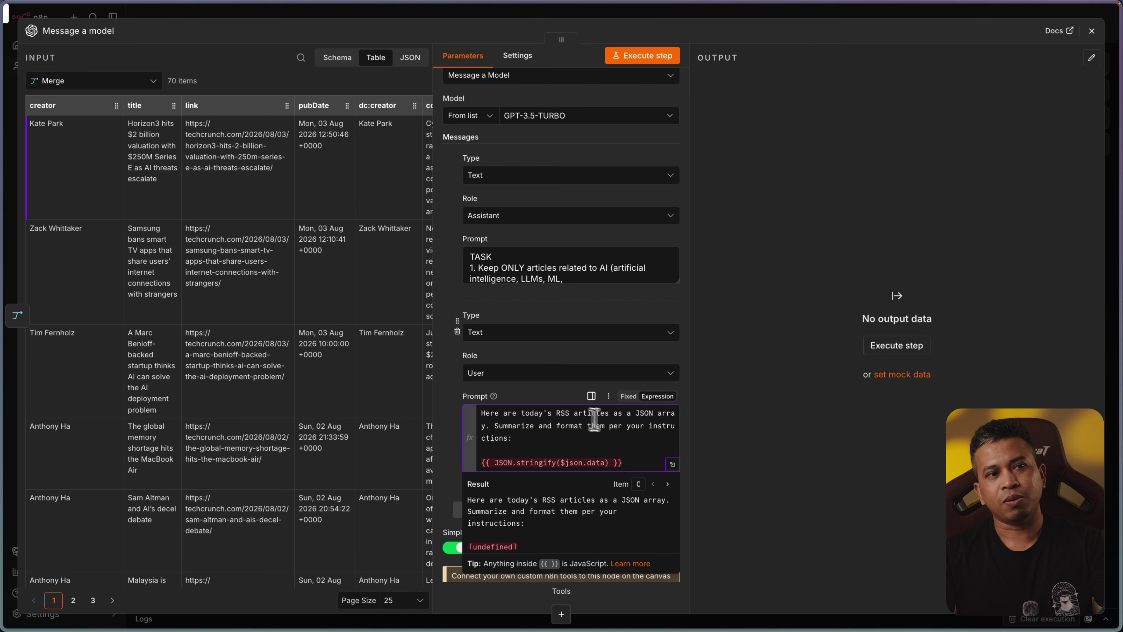
drag(548, 430, 600, 433)
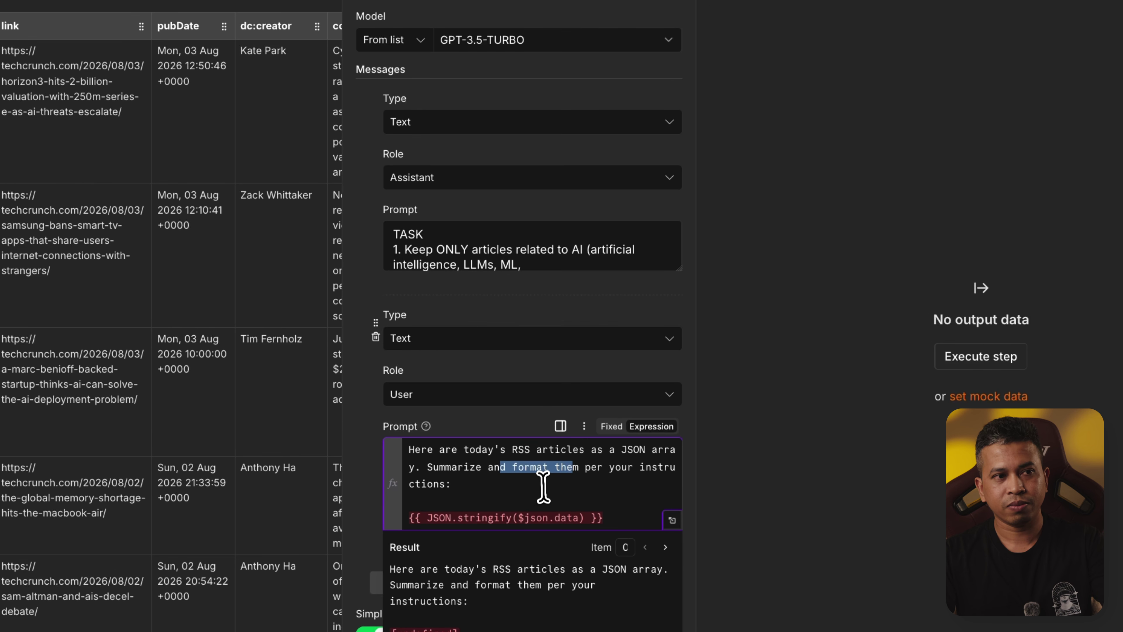
click(642, 470)
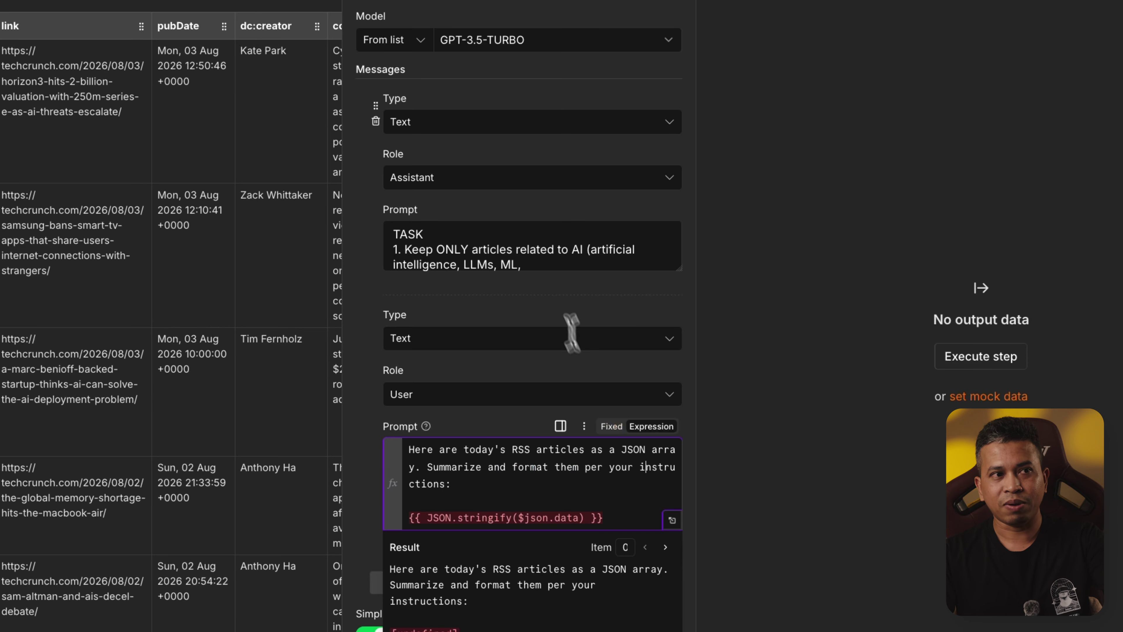
Enlarge the Assistant message's prompt box to read its instructions alongside the User prompt, and close the Message a model node.
drag(680, 267, 679, 388)
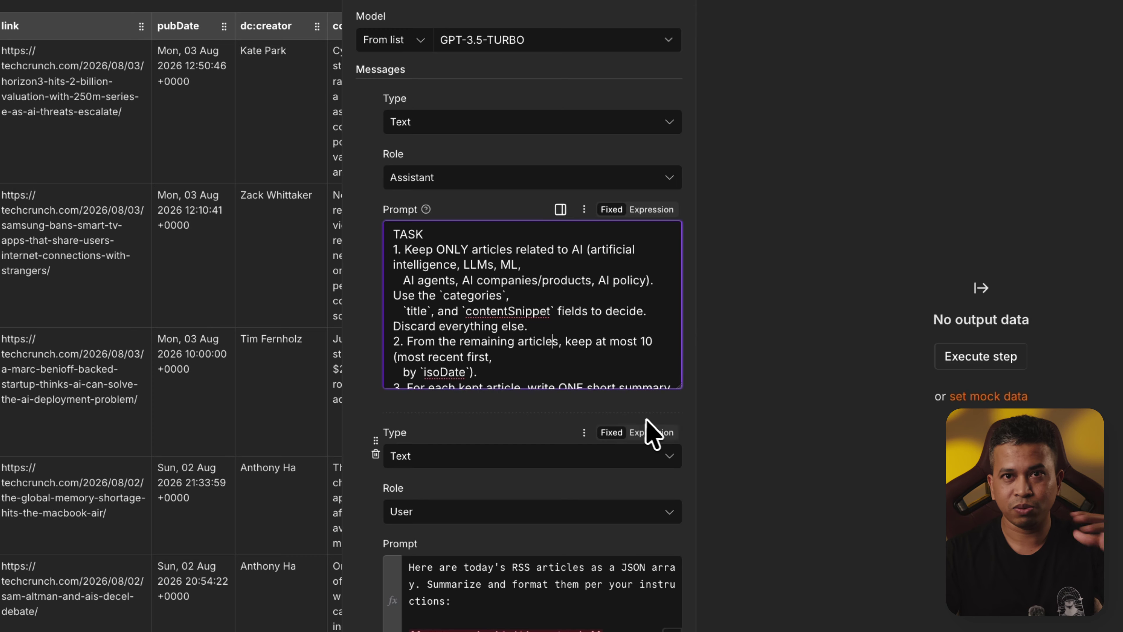
scroll(646, 433, down, 2)
scroll(640, 513, down, 3)
click(604, 471)
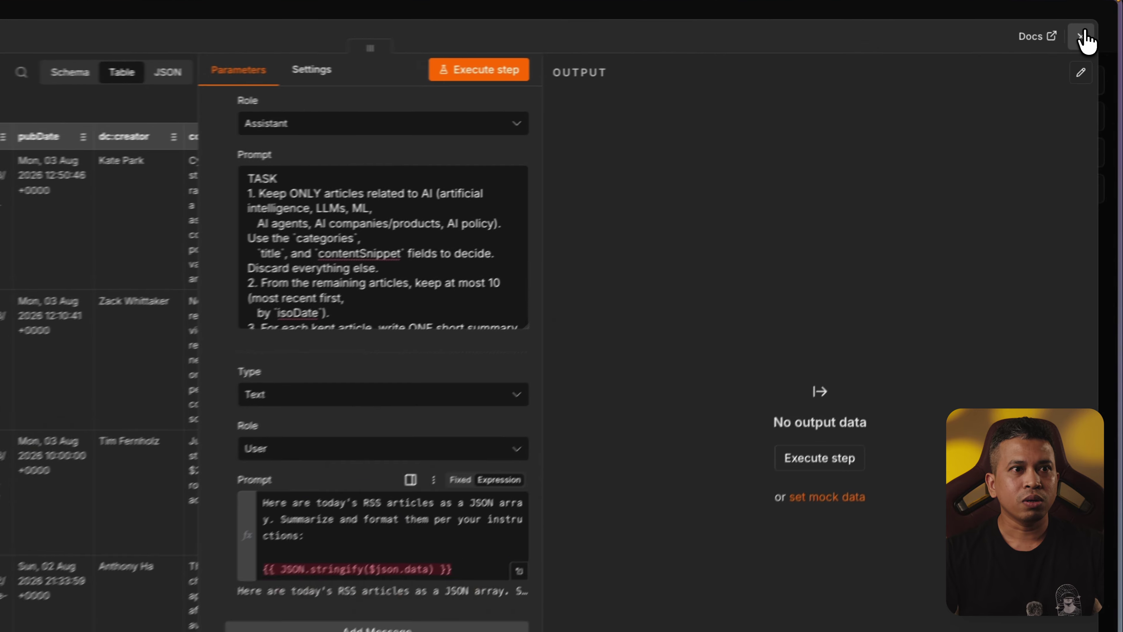
click(1092, 27)
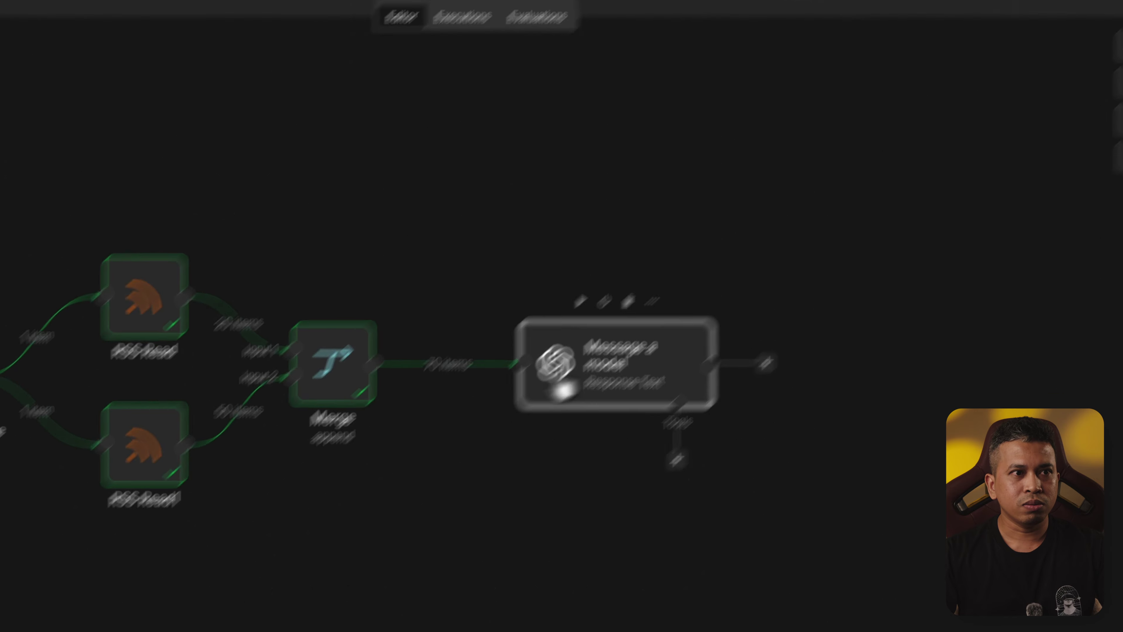
click(568, 302)
drag(500, 302, 575, 302)
mouse_move(557, 292)
mouse_down()
mouse_move(565, 311)
mouse_move(684, 324)
mouse_up()
click(708, 319)
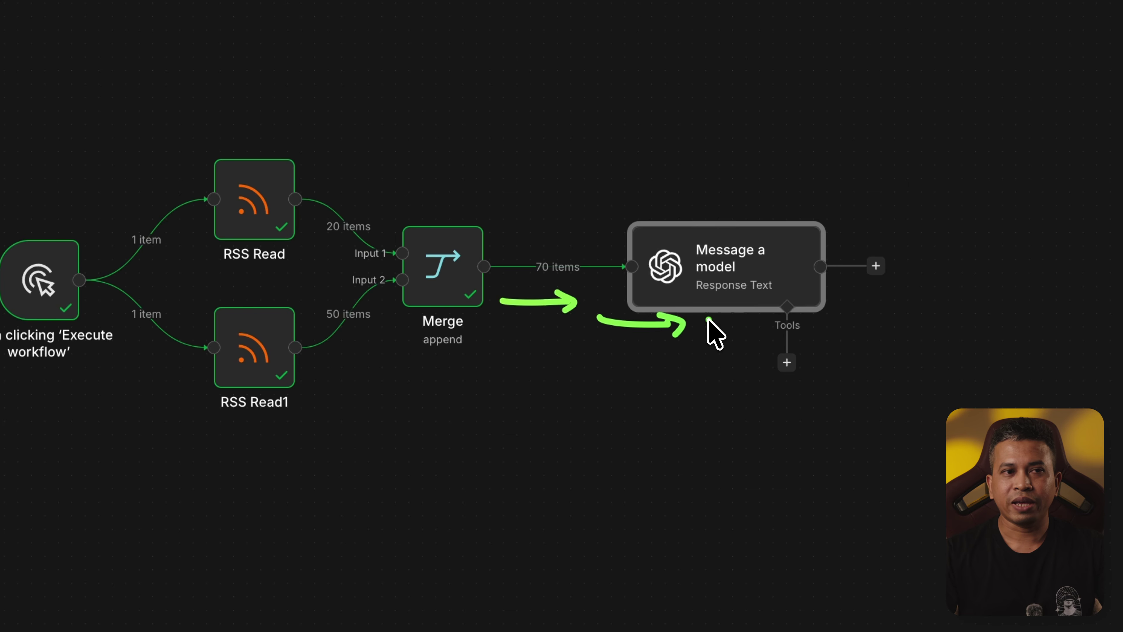
drag(634, 365, 684, 363)
mouse_move(622, 397)
mouse_down()
mouse_move(685, 397)
mouse_move(675, 417)
mouse_up()
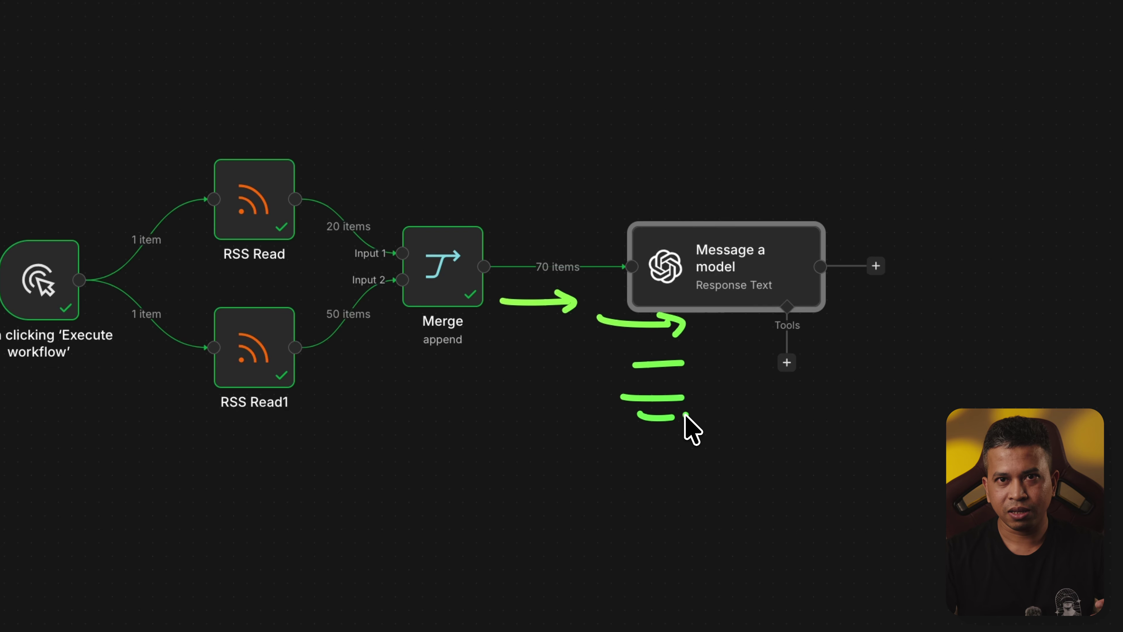
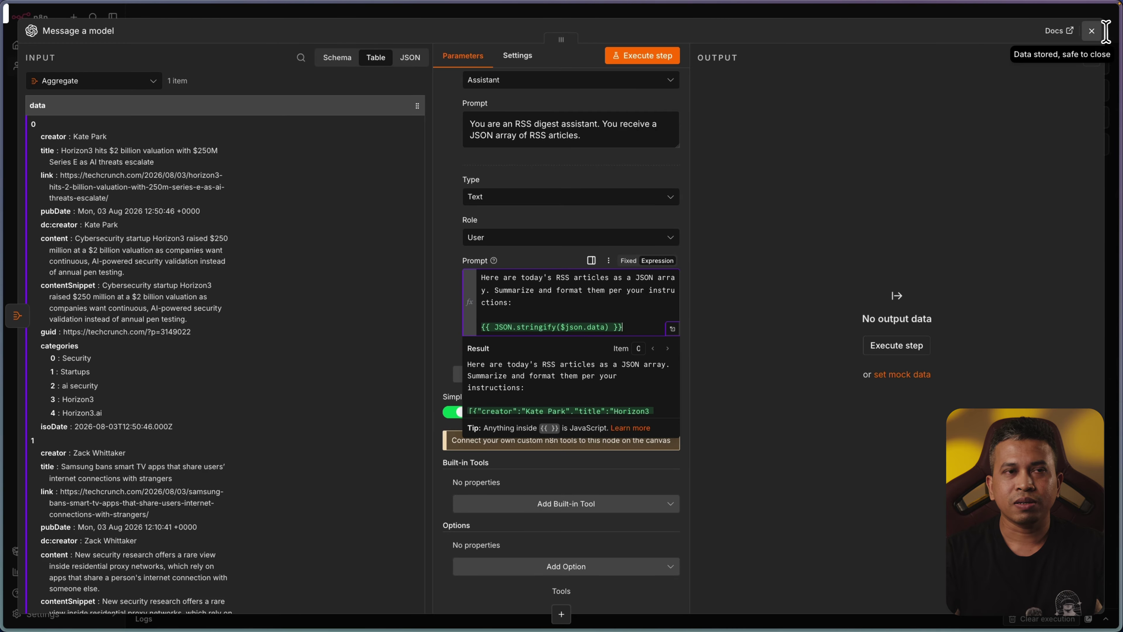
Execute the Message a model step, read the digest text and article links in its output, and close the node.
click(649, 57)
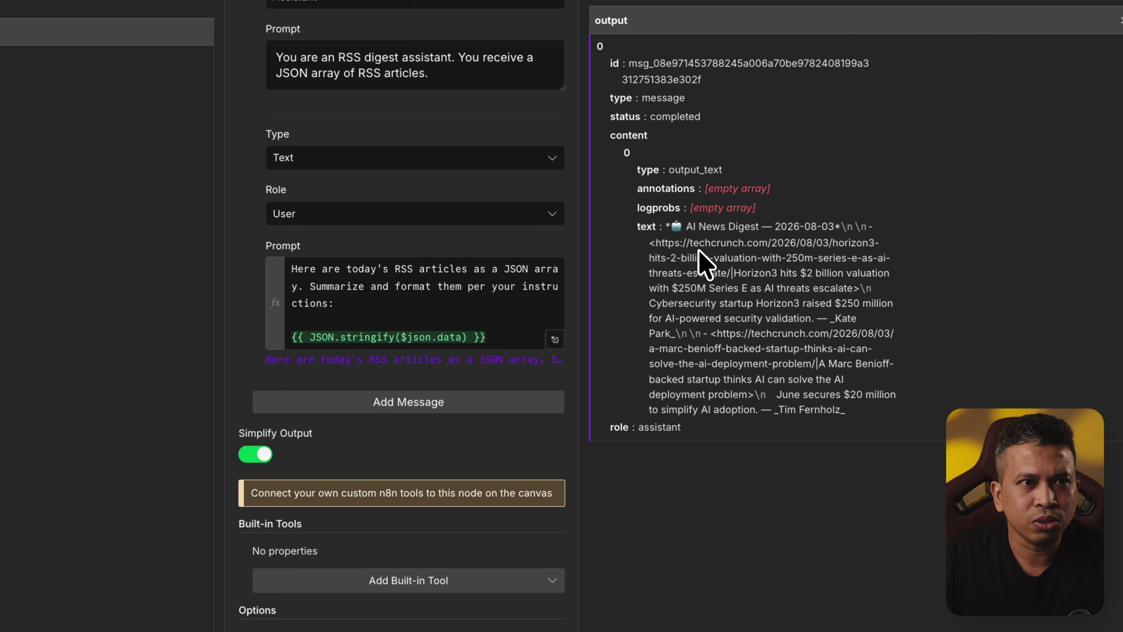
drag(705, 226, 792, 229)
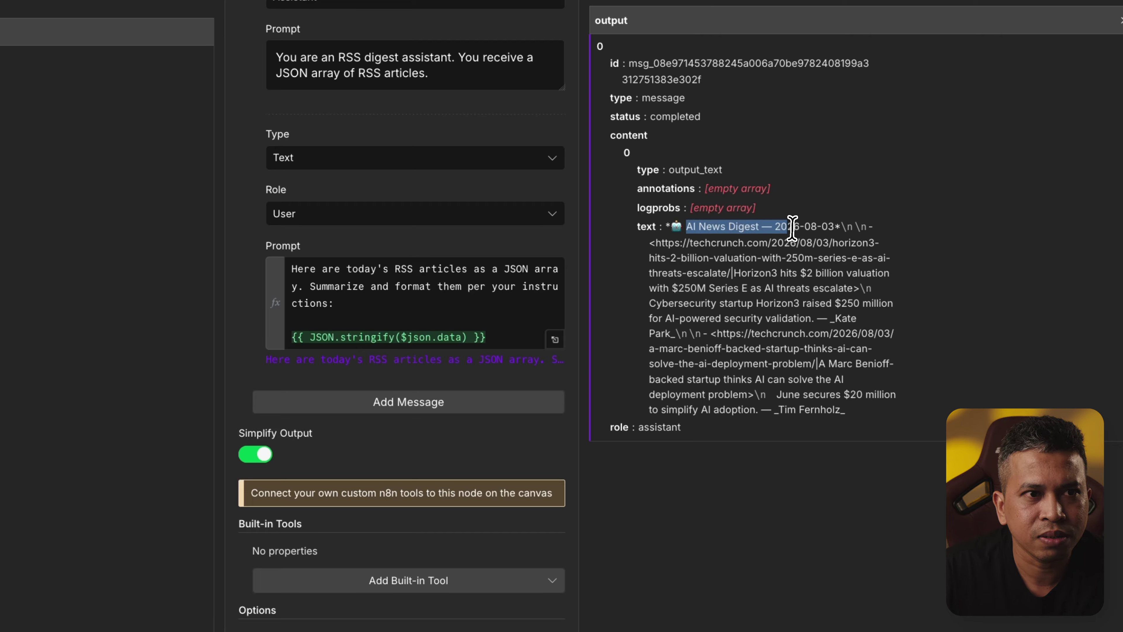
drag(717, 334, 875, 334)
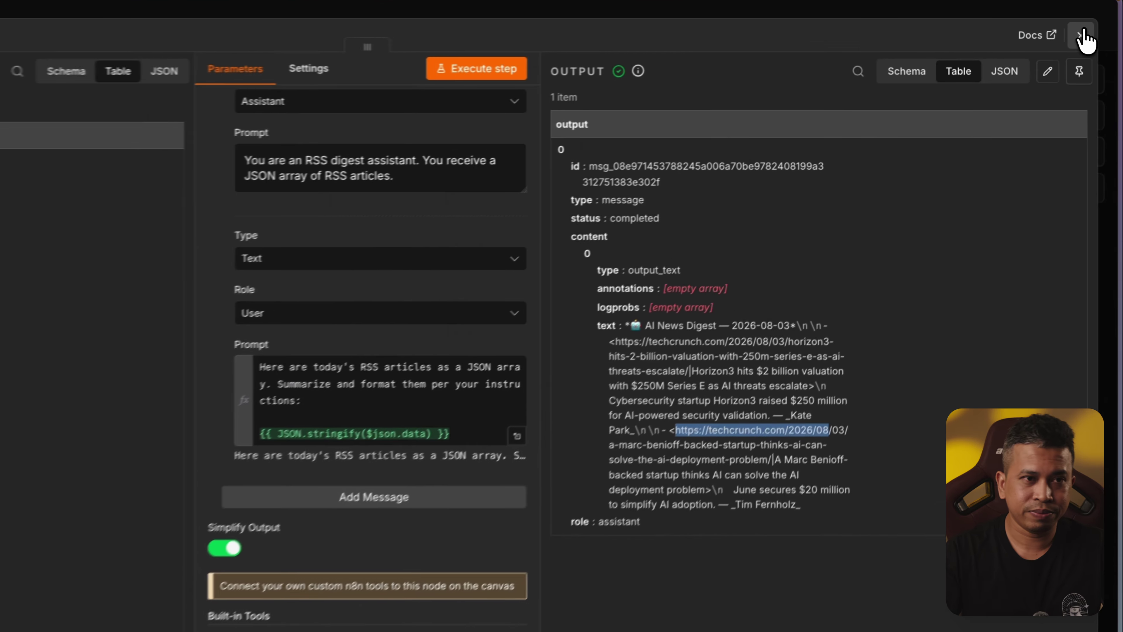
click(1093, 31)
Add a Slack node with the Send a message action after the Message a model node.
scroll(867, 312, right, 5)
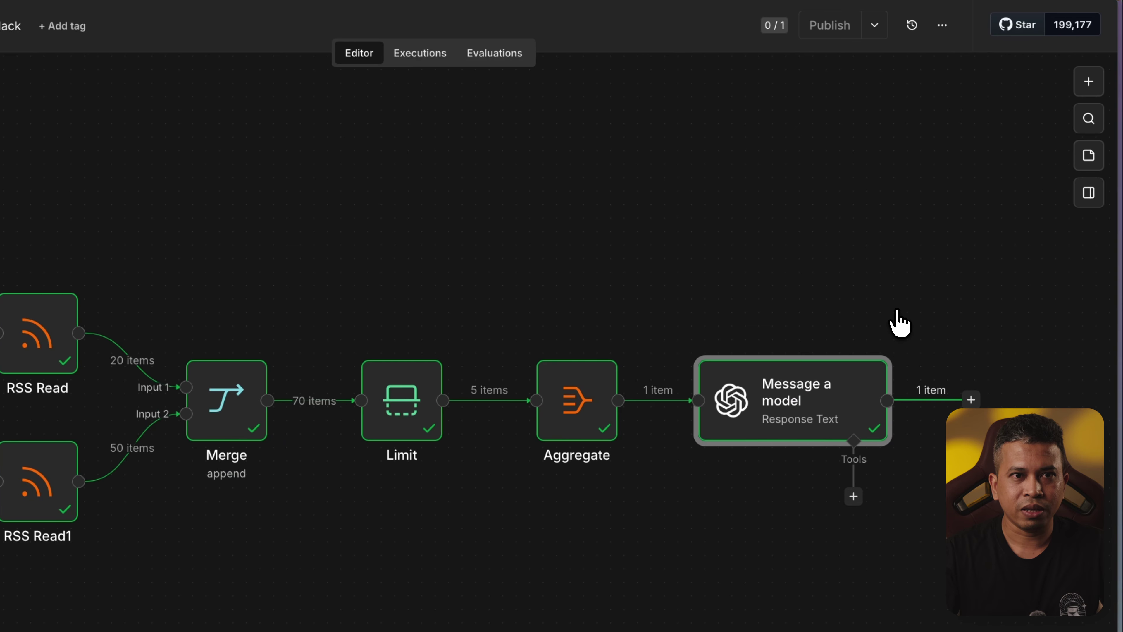
click(781, 400)
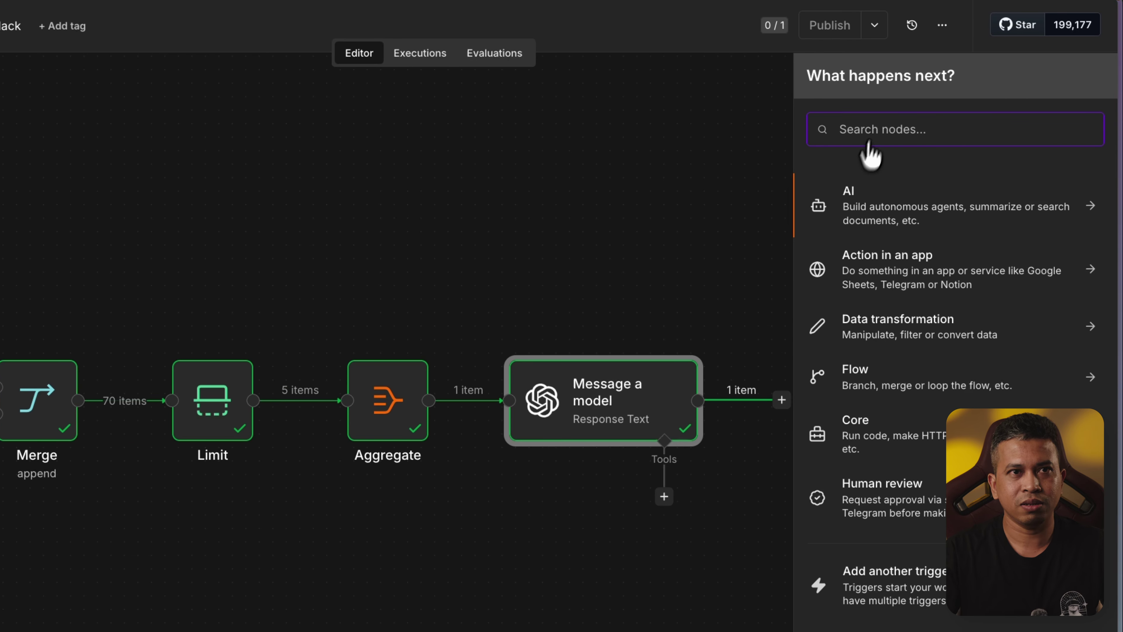
text(slack)
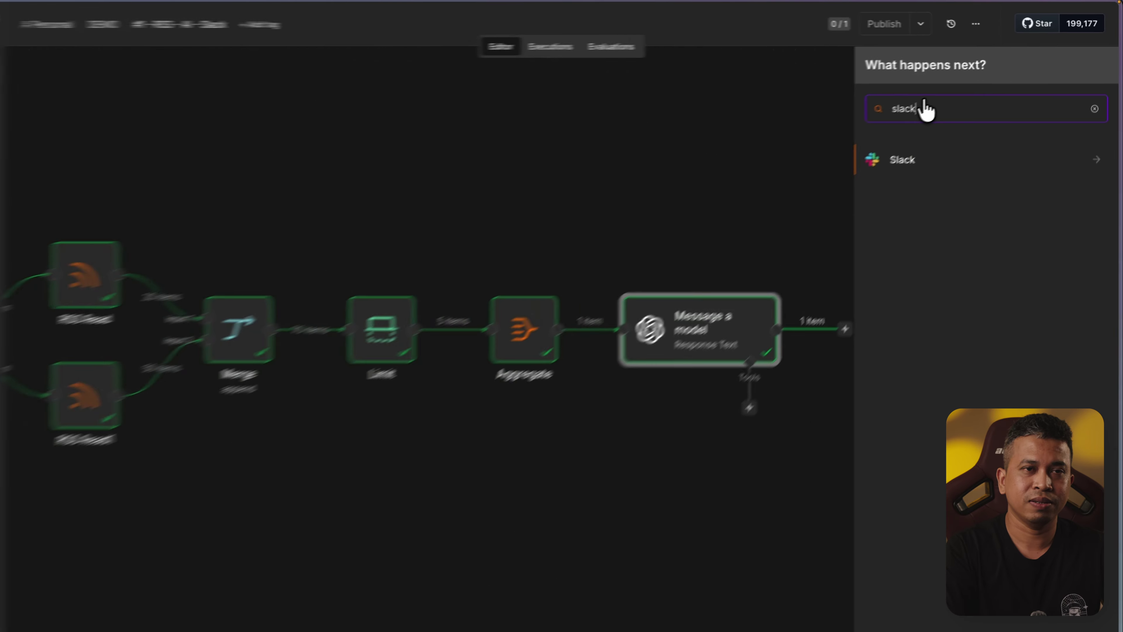
key(Return)
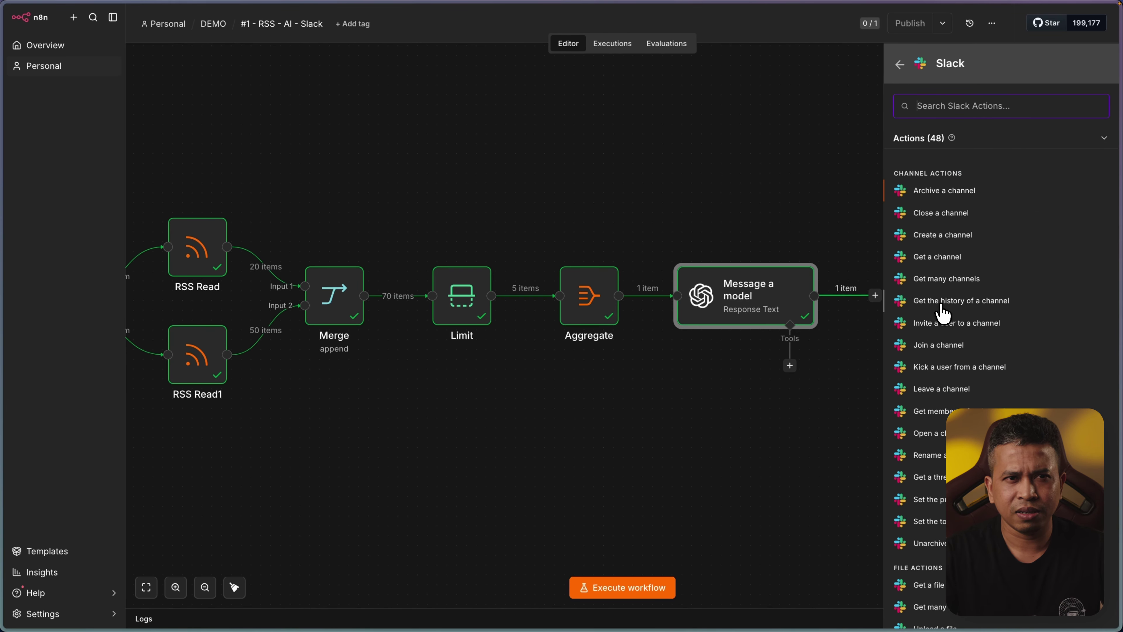
scroll(942, 314, down, 6)
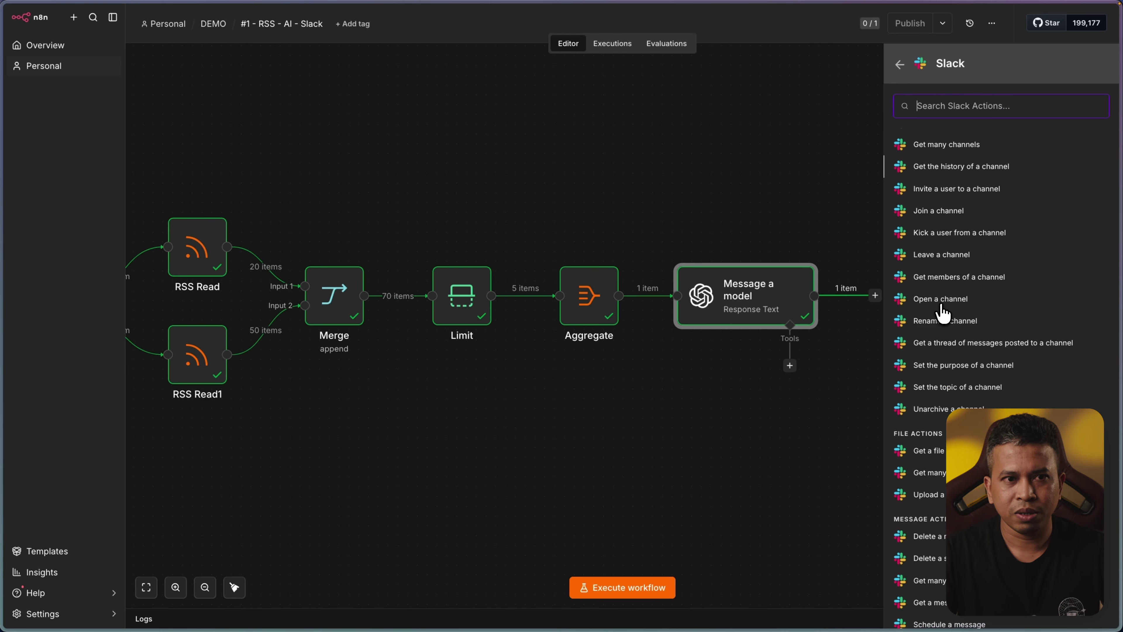
scroll(943, 314, down, 1)
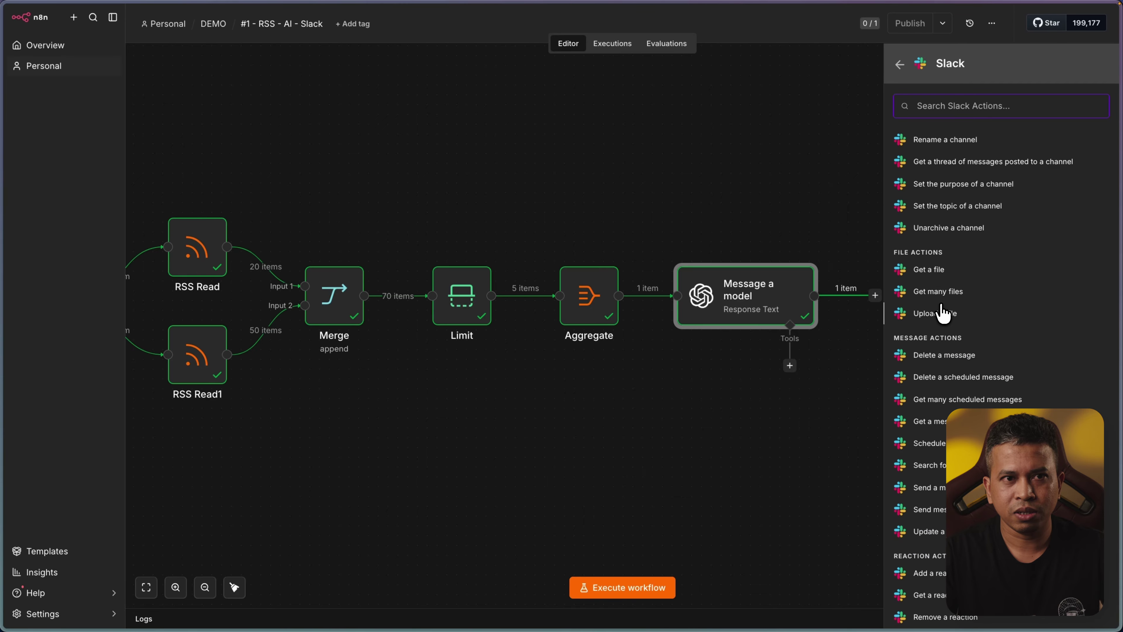
scroll(949, 316, down, 1)
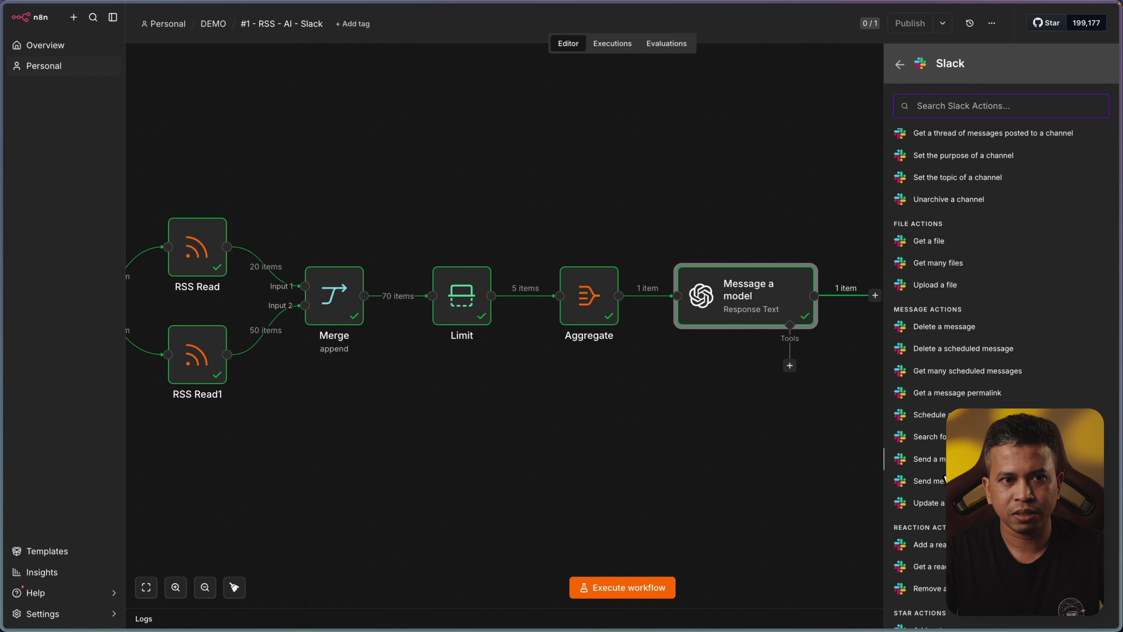
click(938, 461)
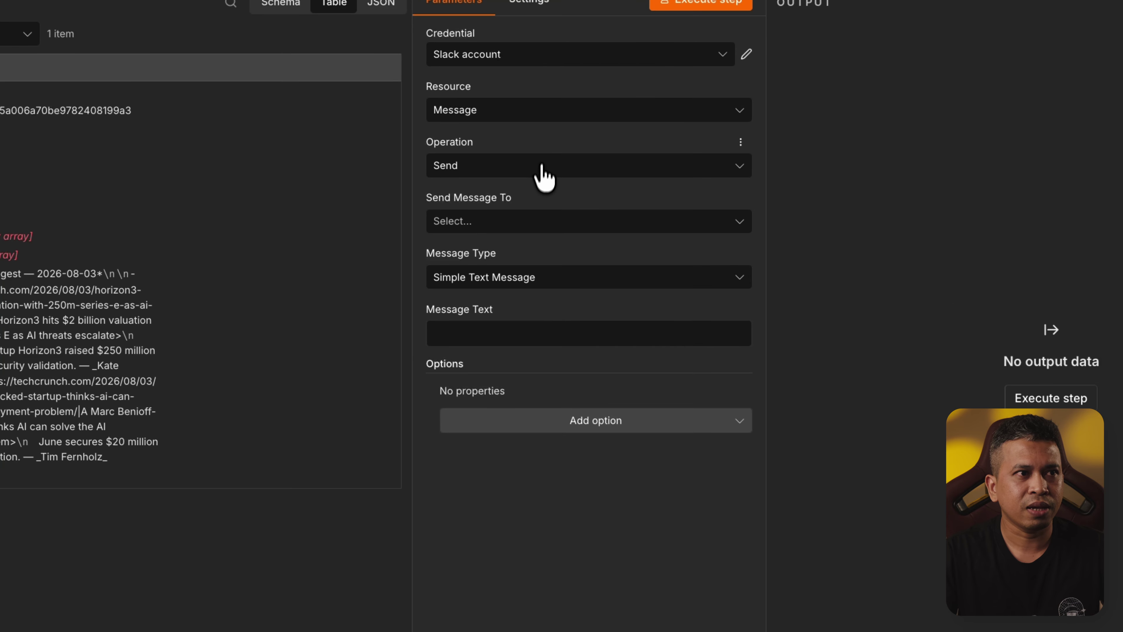
Set the Slack node to send its message to a Channel.
click(542, 221)
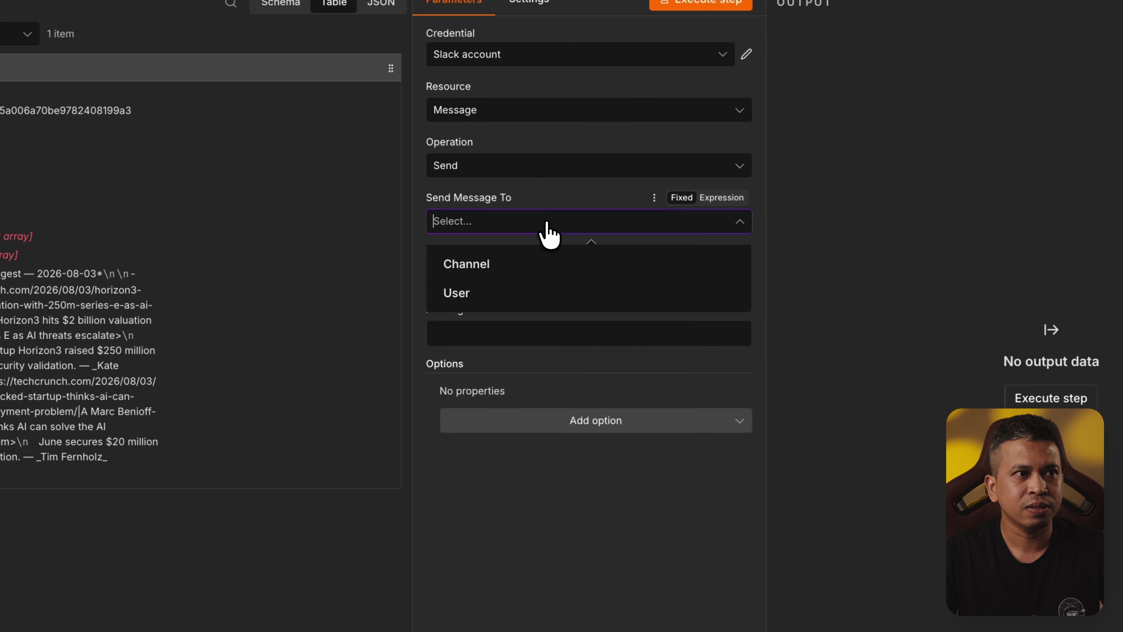
click(525, 269)
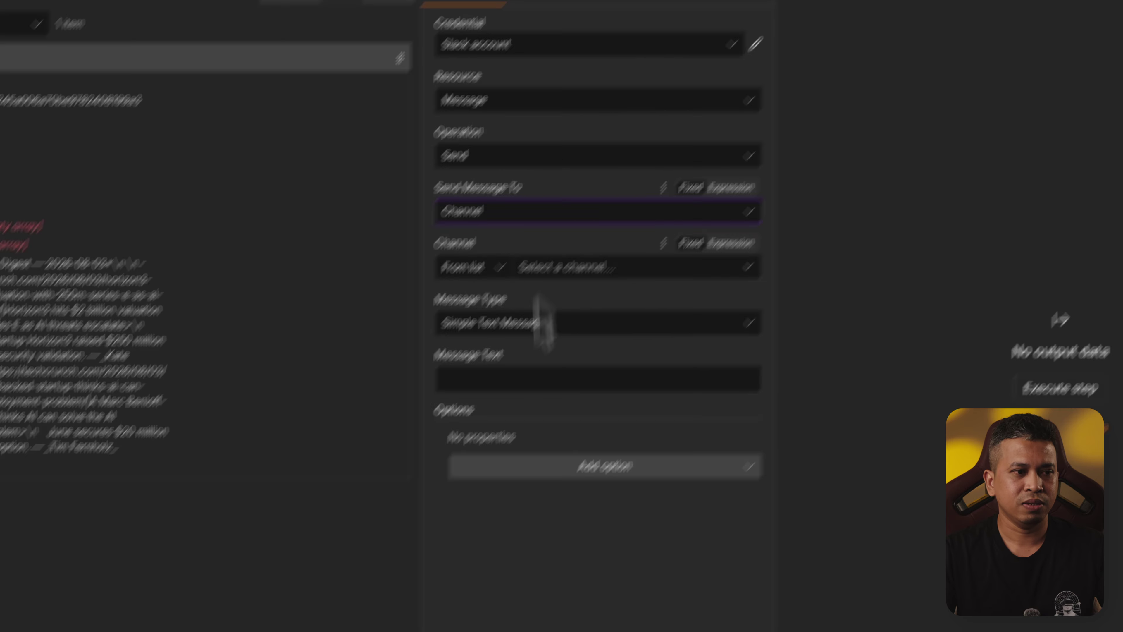
click(538, 612)
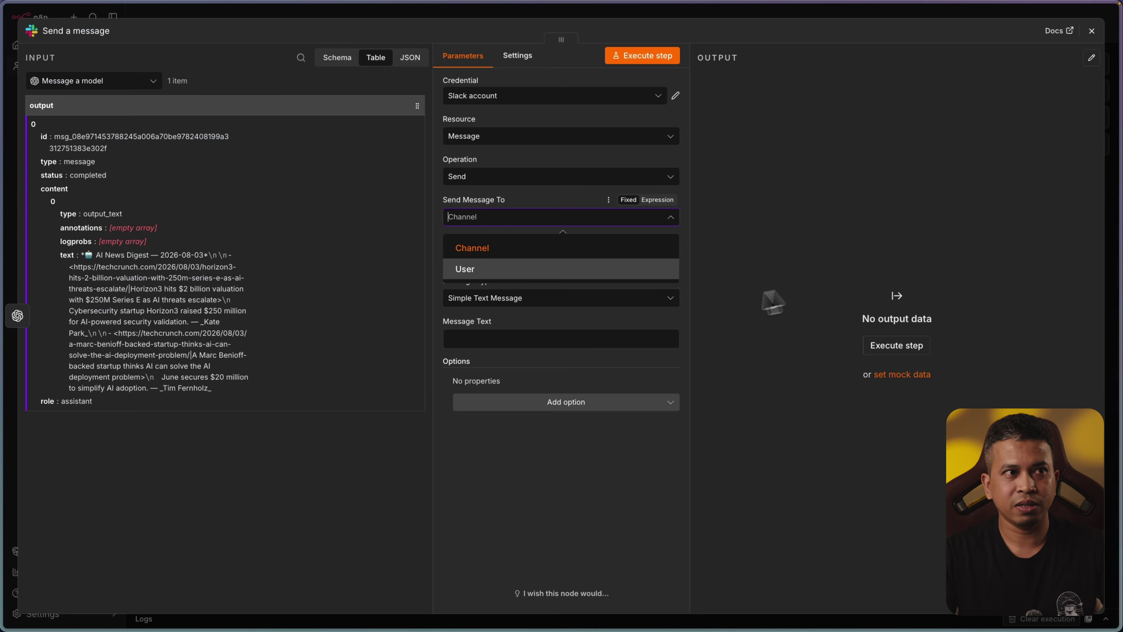
Open the Slack account credential, review its OAuth2 connection fields and custom scopes, and close it.
click(676, 96)
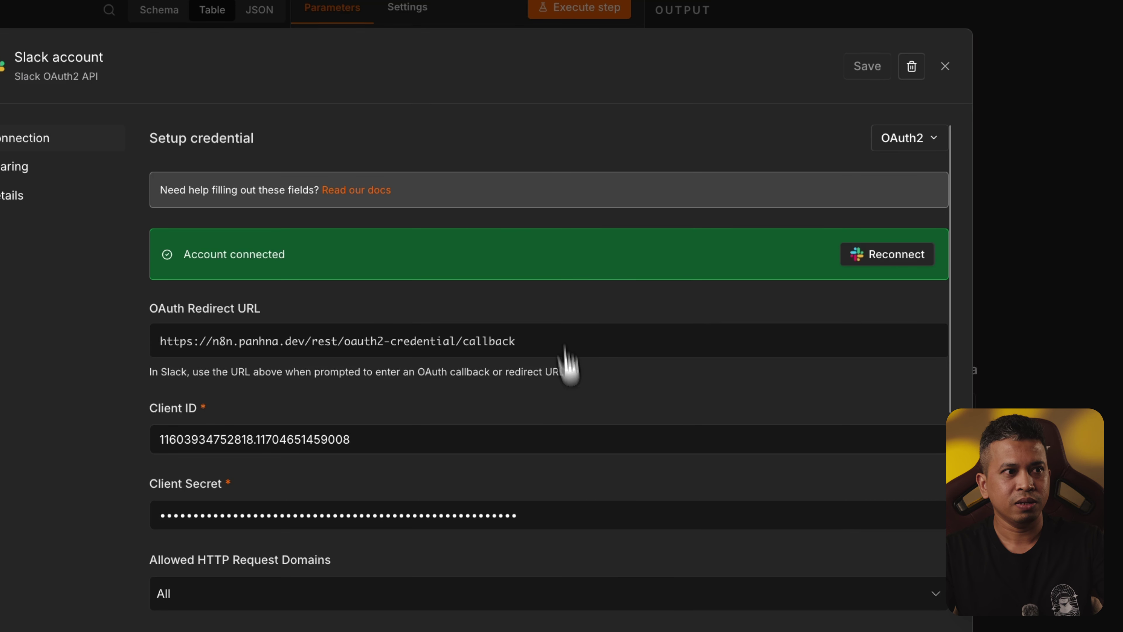
scroll(571, 442, down, 8)
scroll(557, 398, up, 8)
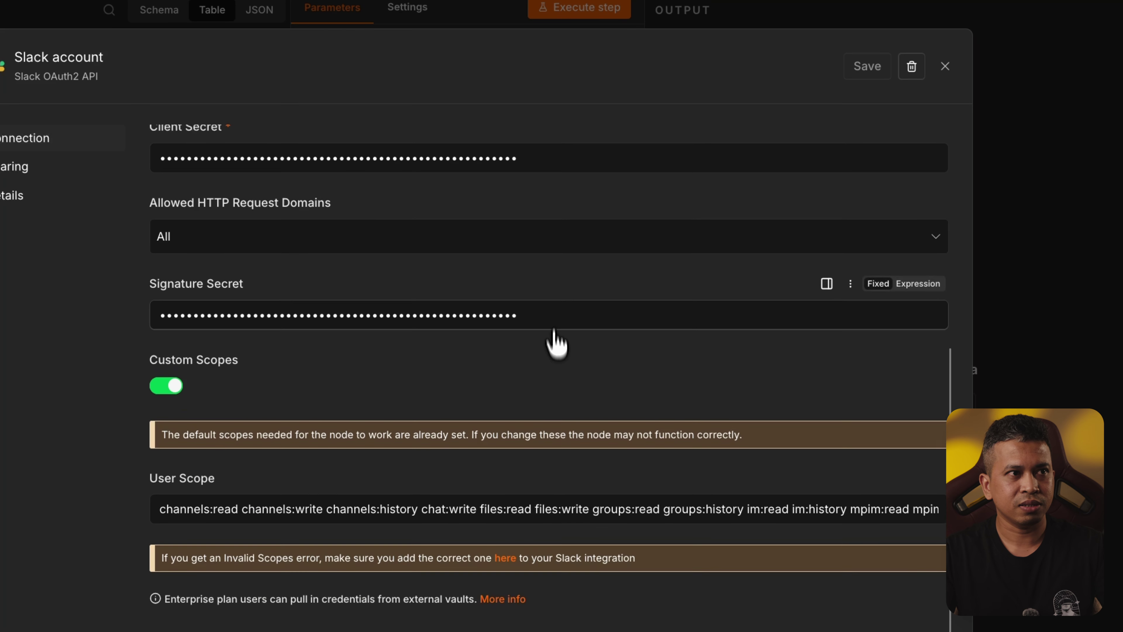
click(998, 230)
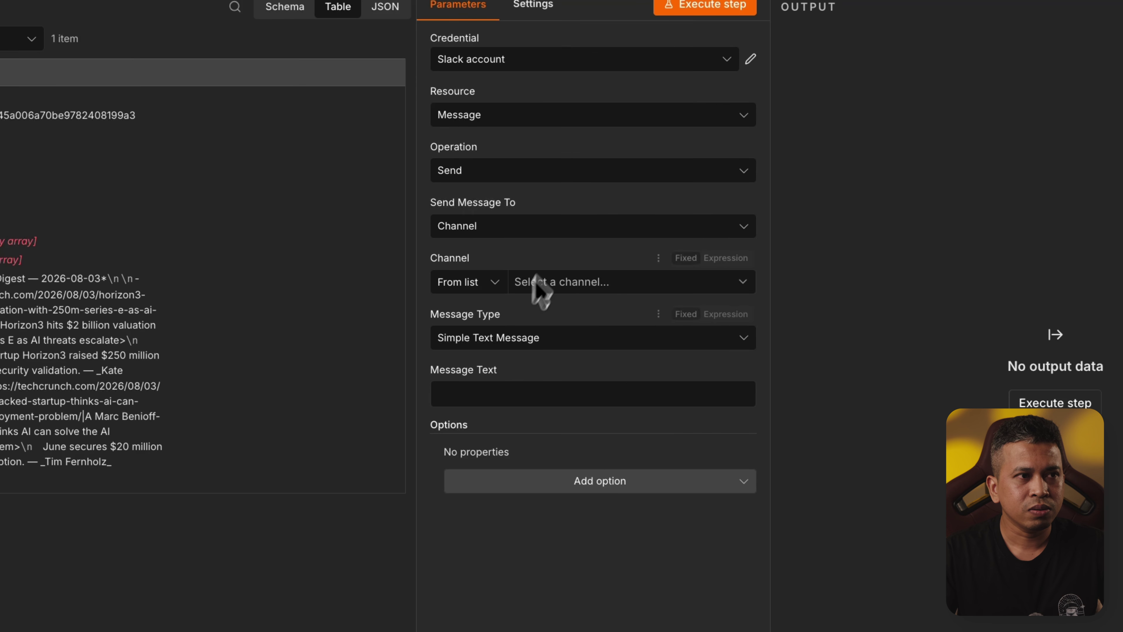
Choose the n8n-demo channel, keep Simple Text Message, and map the model's text output into the message text as {{ $json.output[0].content[0].text }}.
click(594, 283)
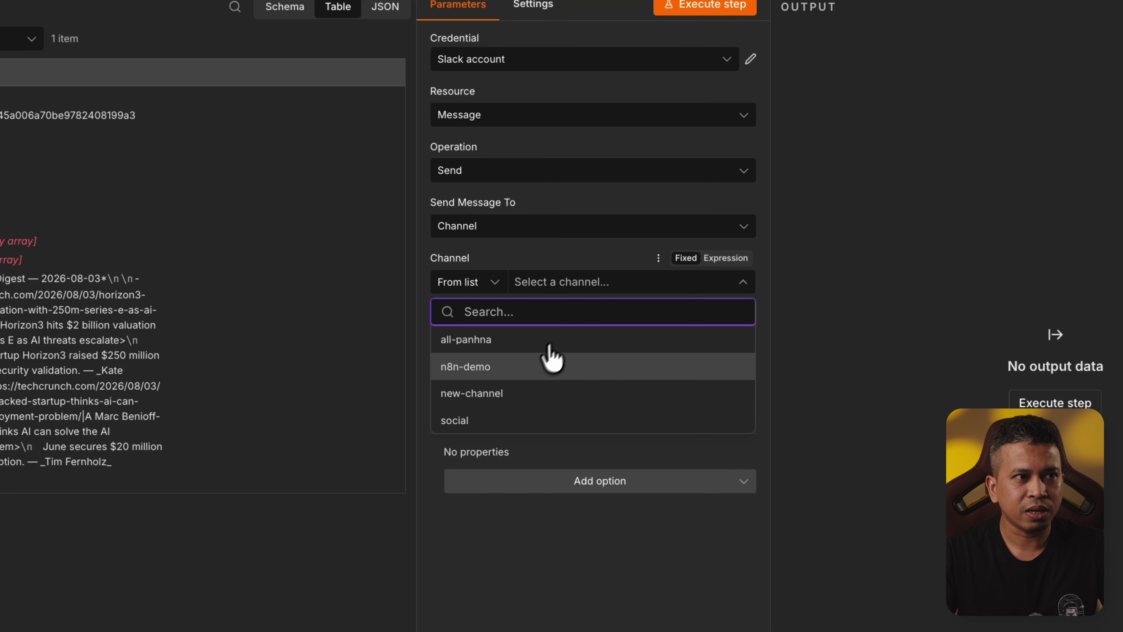
click(533, 374)
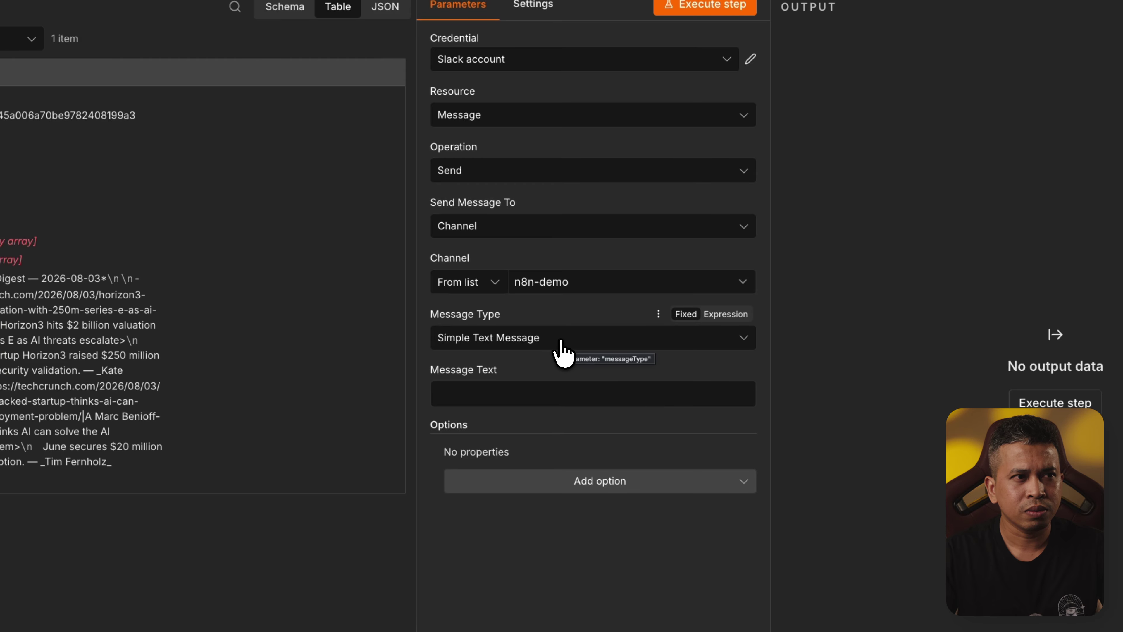
click(562, 350)
click(561, 352)
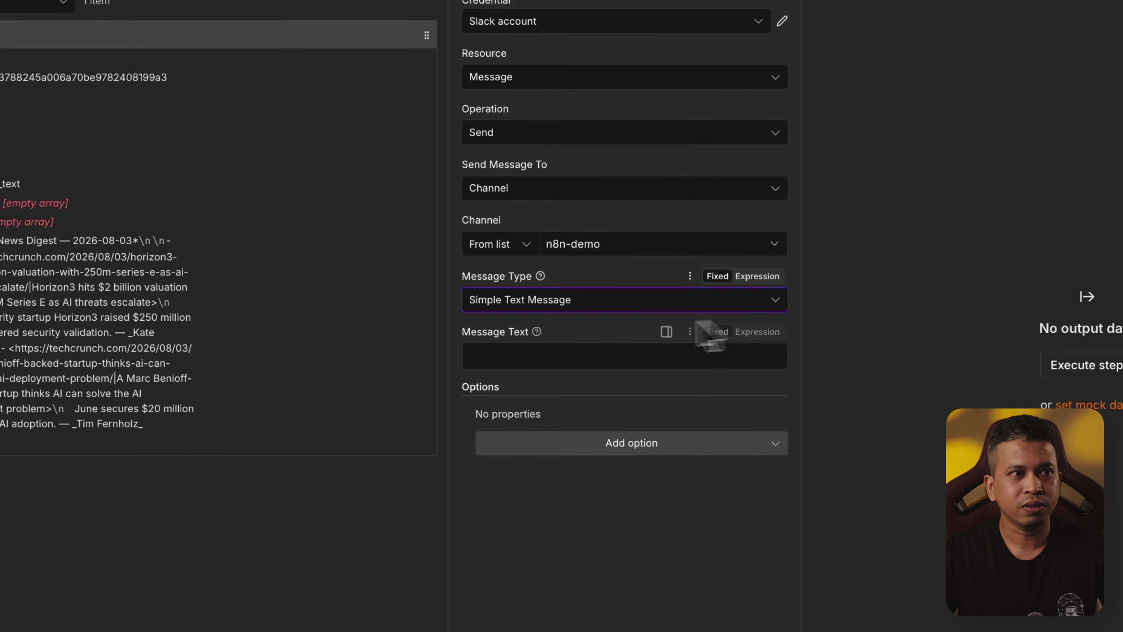
drag(92, 253, 651, 368)
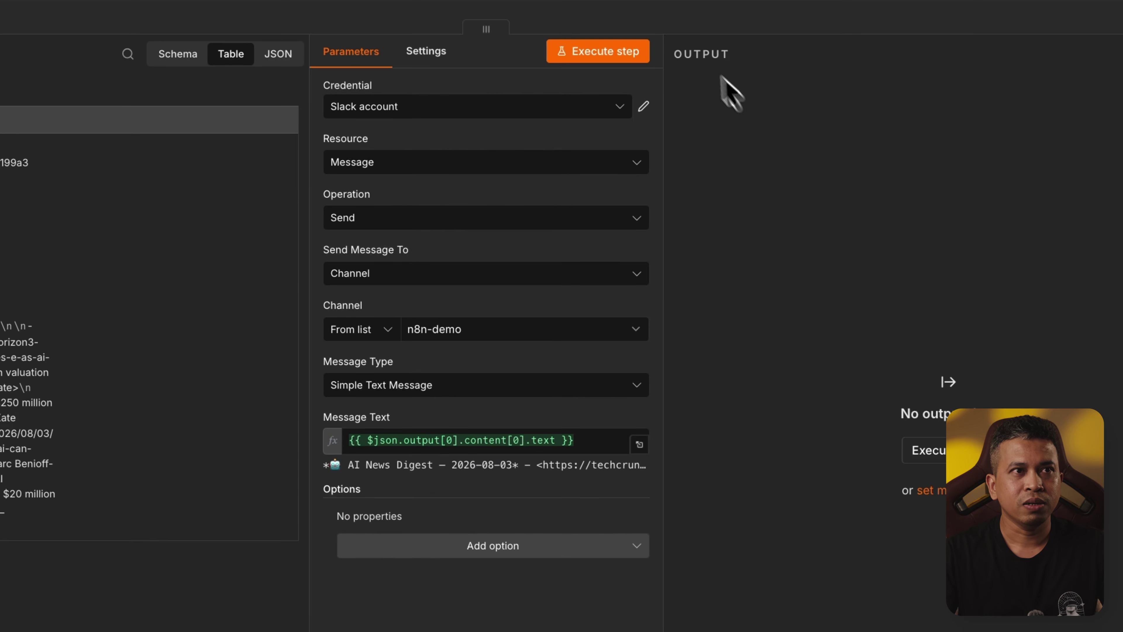
Switch to Slack to check the n8n-demo channel before sending, and return to the Slack node in n8n.
click(398, 594)
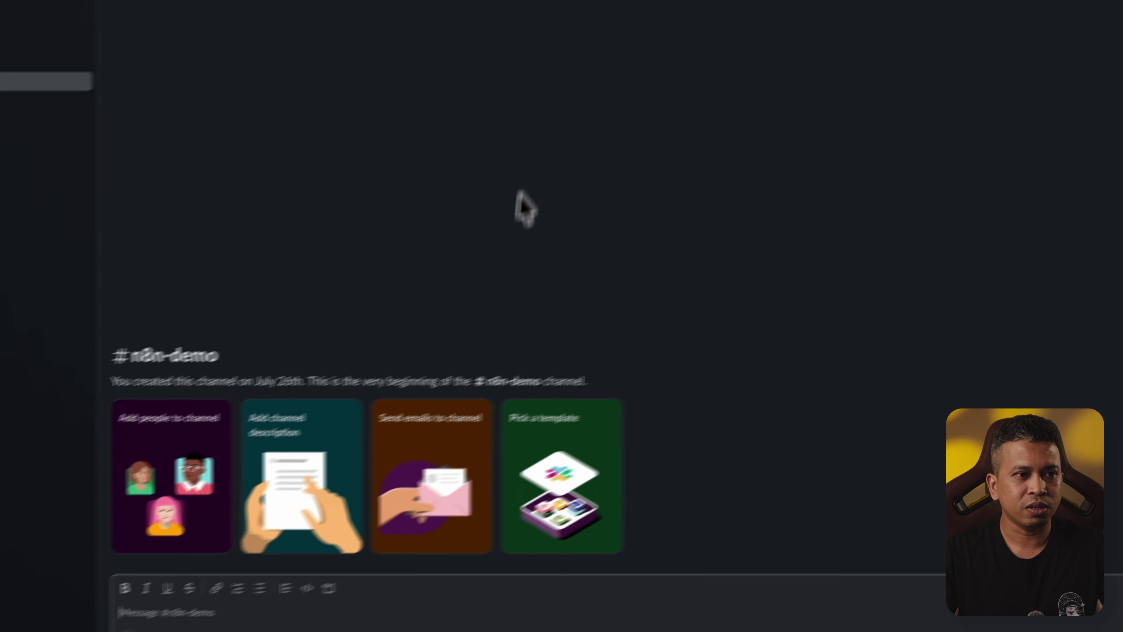
key(alt+Tab)
drag(940, 214, 751, 428)
drag(756, 320, 930, 469)
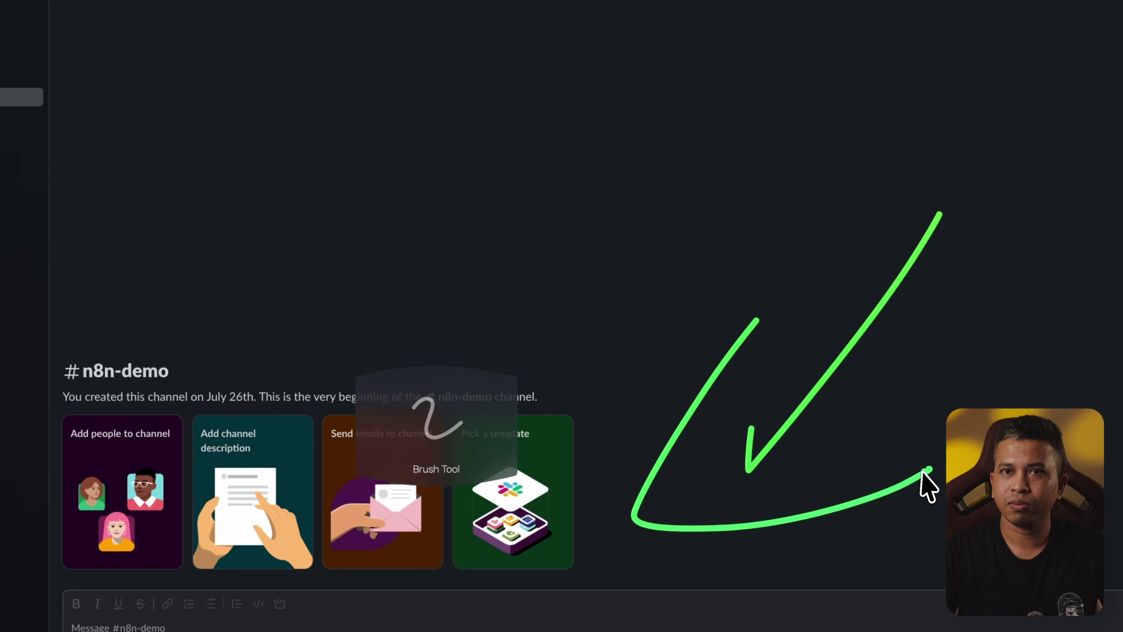
key(Escape)
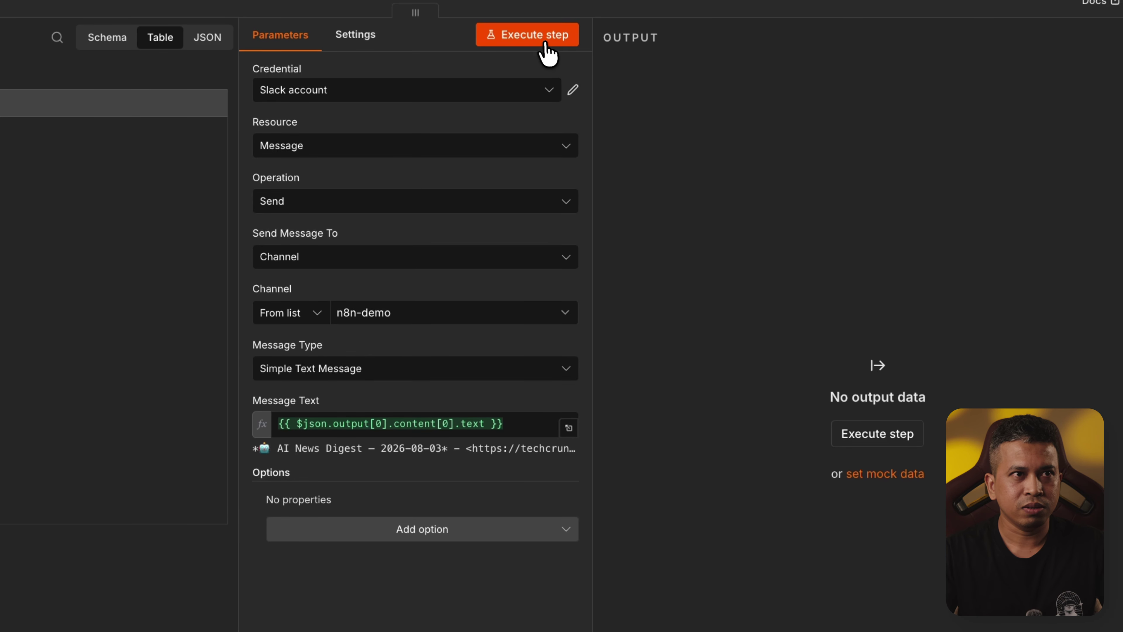
Run the Slack node to post the digest, check the message in Slack's n8n-demo channel, and close the node back in n8n.
click(540, 36)
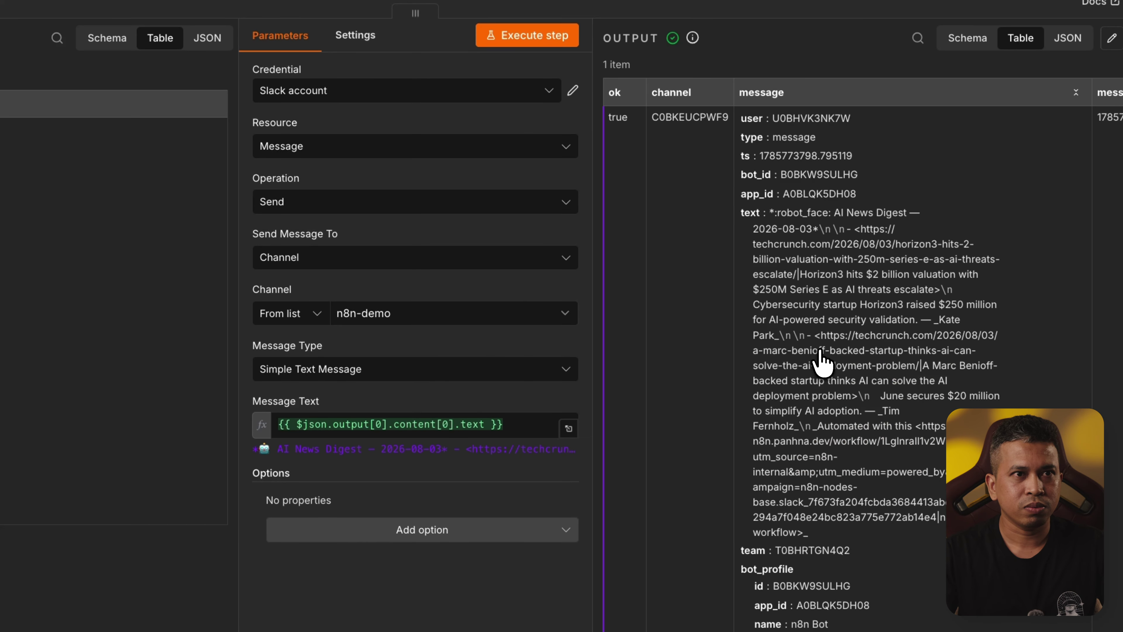
key(alt+Tab)
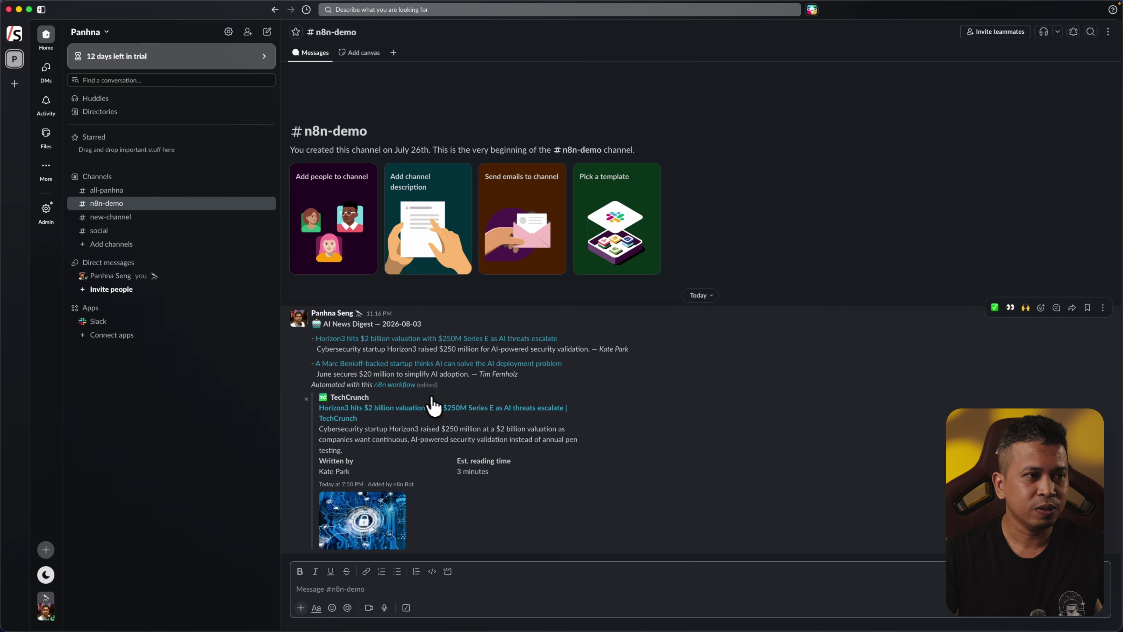
click(466, 339)
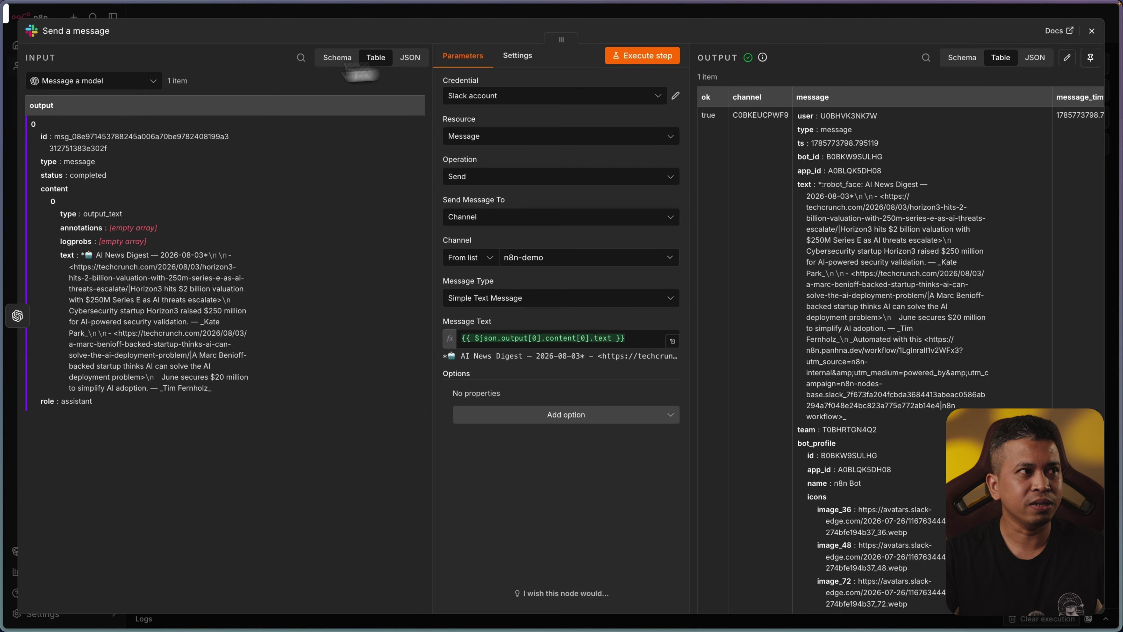
key(Escape)
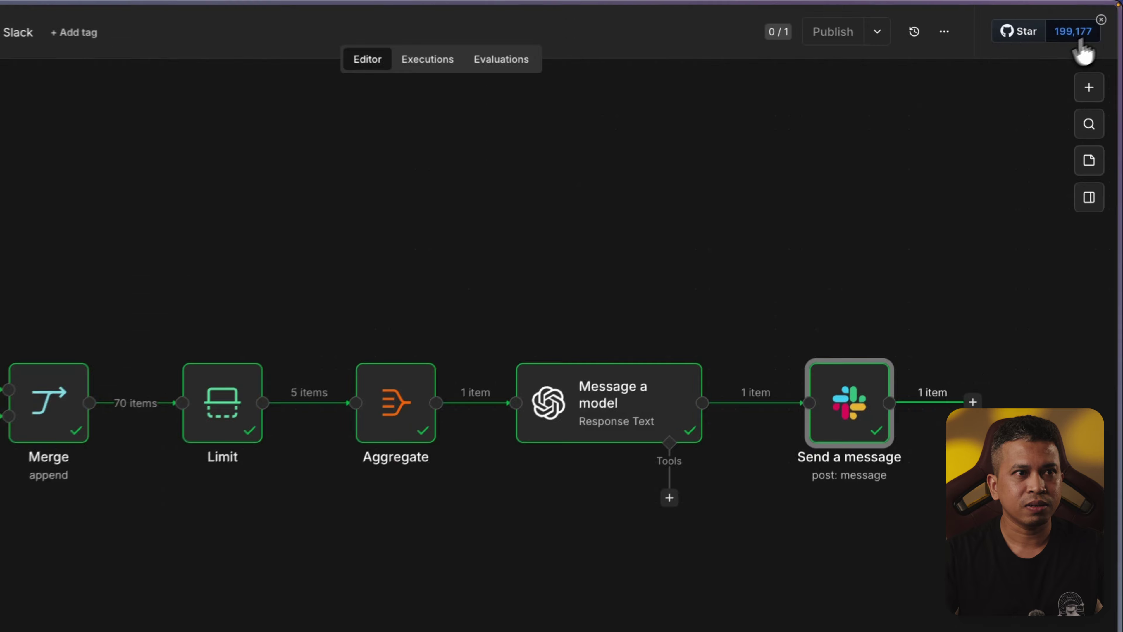
Open the Message a model node, examine which source sites the article links in its output come from, and close it.
double_click(763, 368)
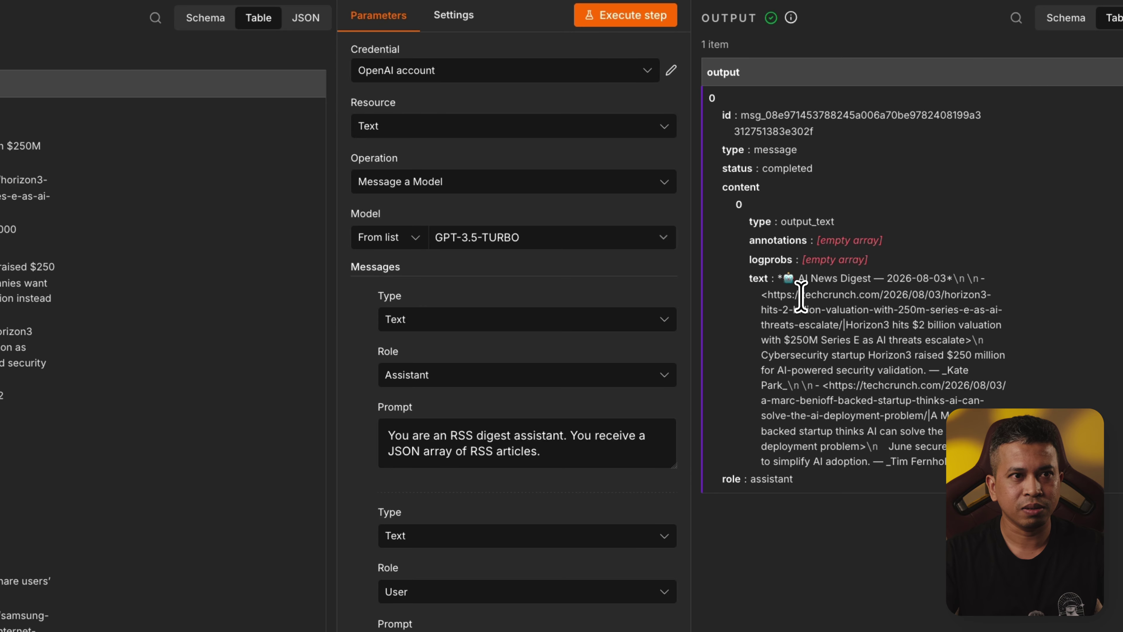
drag(685, 303, 765, 303)
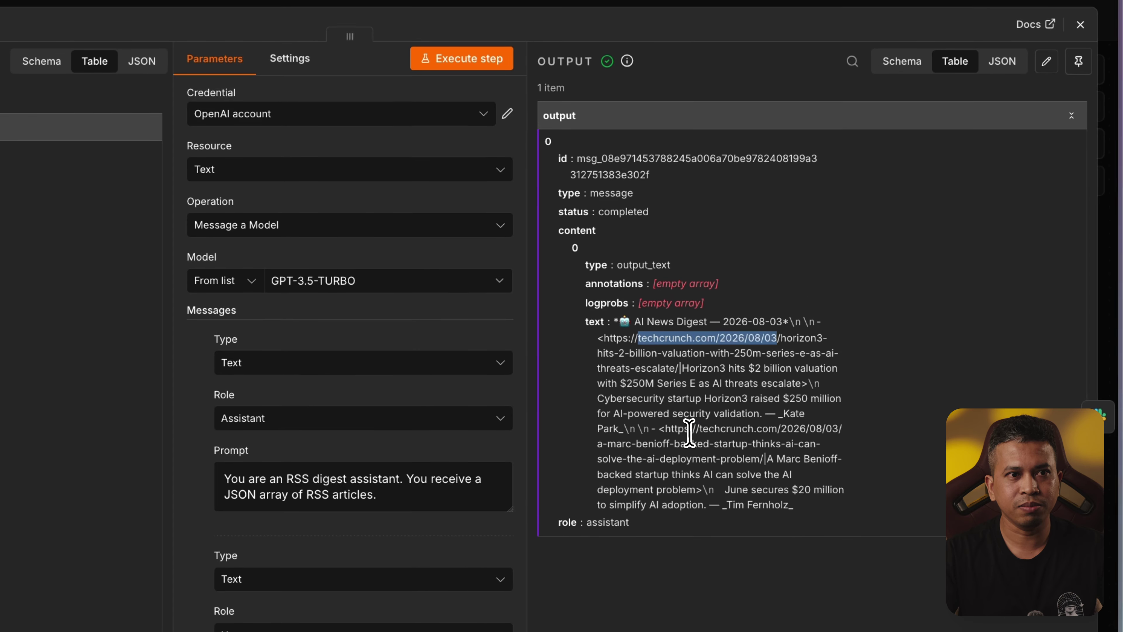
drag(691, 430, 765, 429)
drag(681, 341, 773, 342)
drag(726, 431, 780, 429)
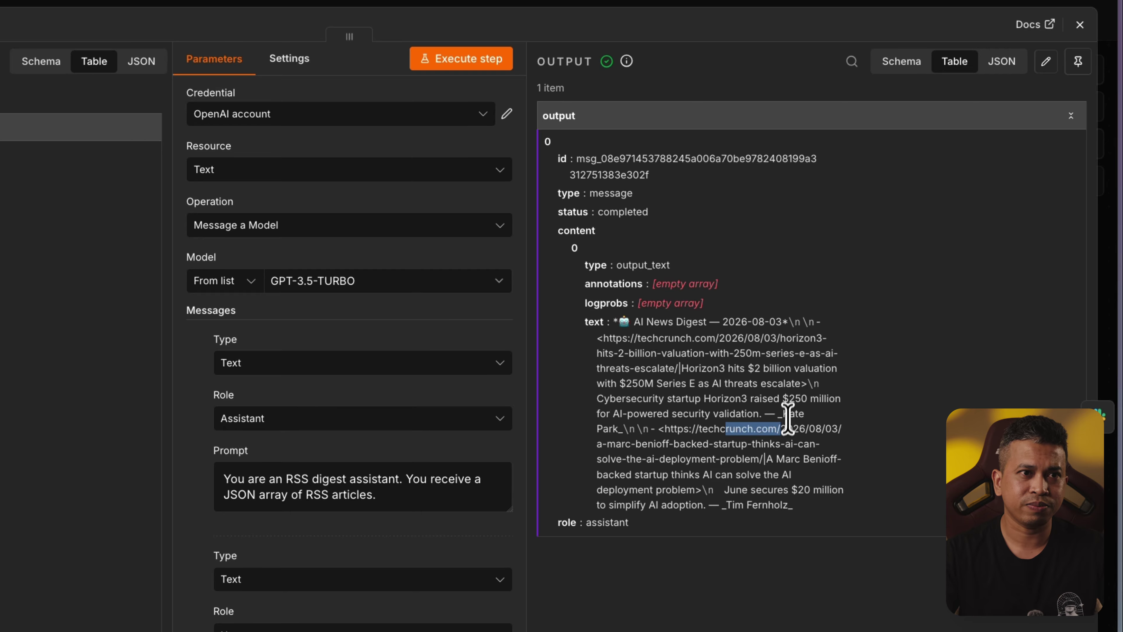
key(Escape)
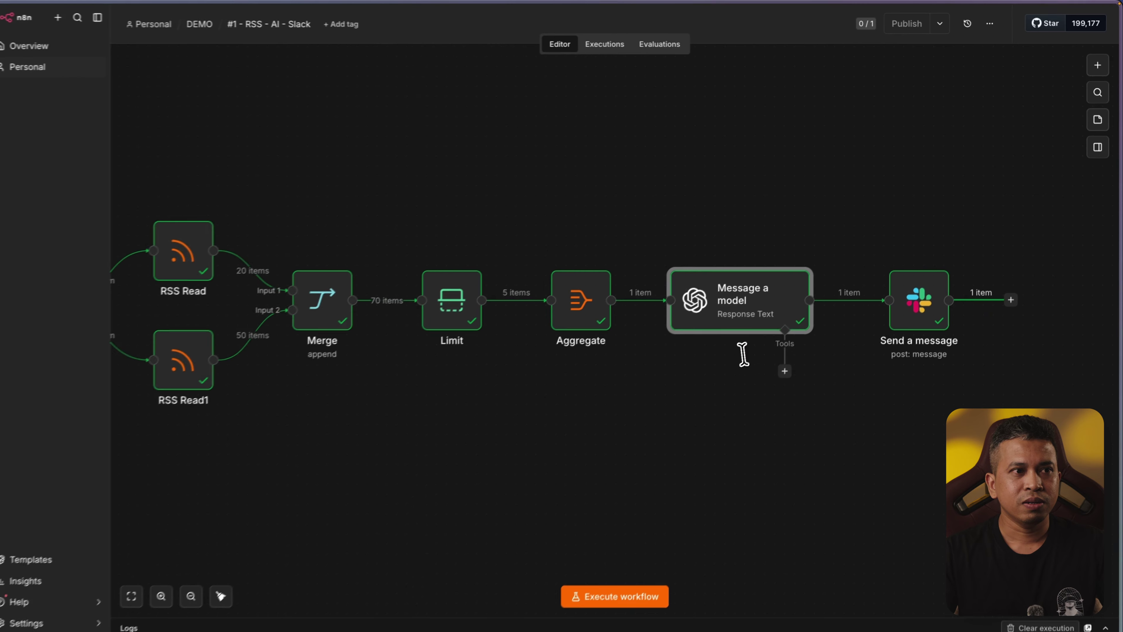
Add a Schedule Trigger node to the RSS workflow and place it in the empty area below the RSS Read nodes.
scroll(763, 369, left, 5)
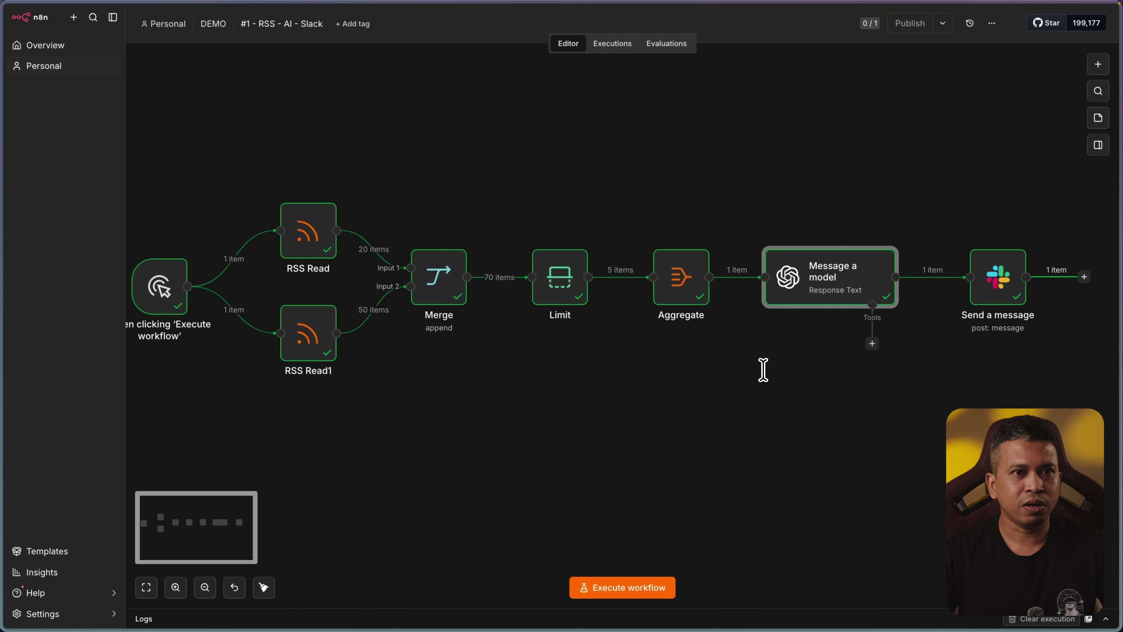
key(b)
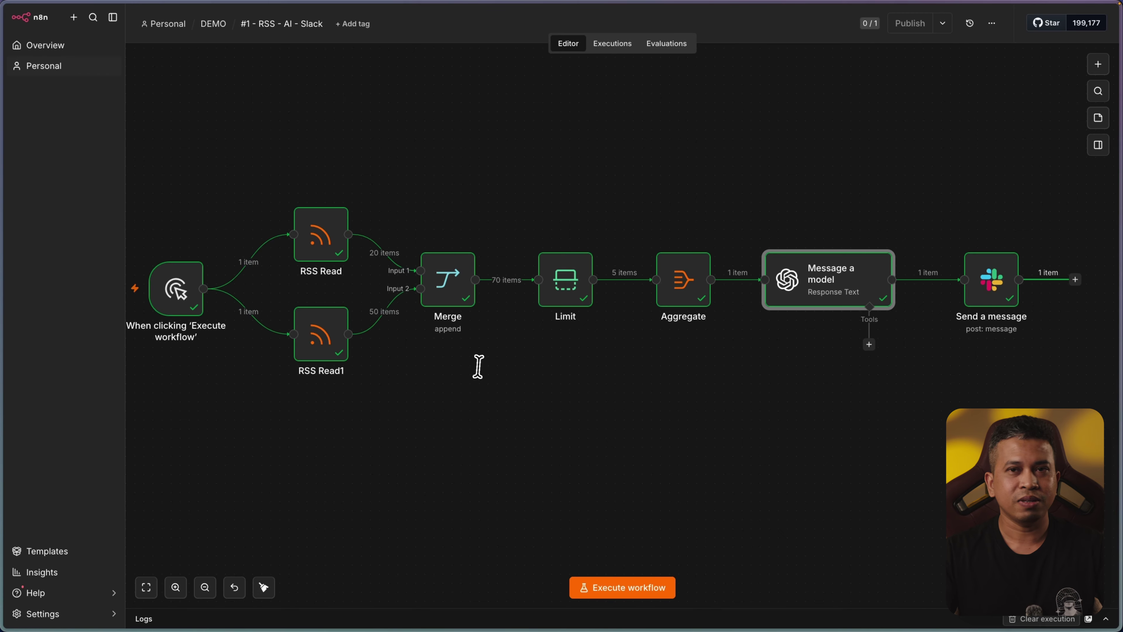
scroll(482, 368, left, 2)
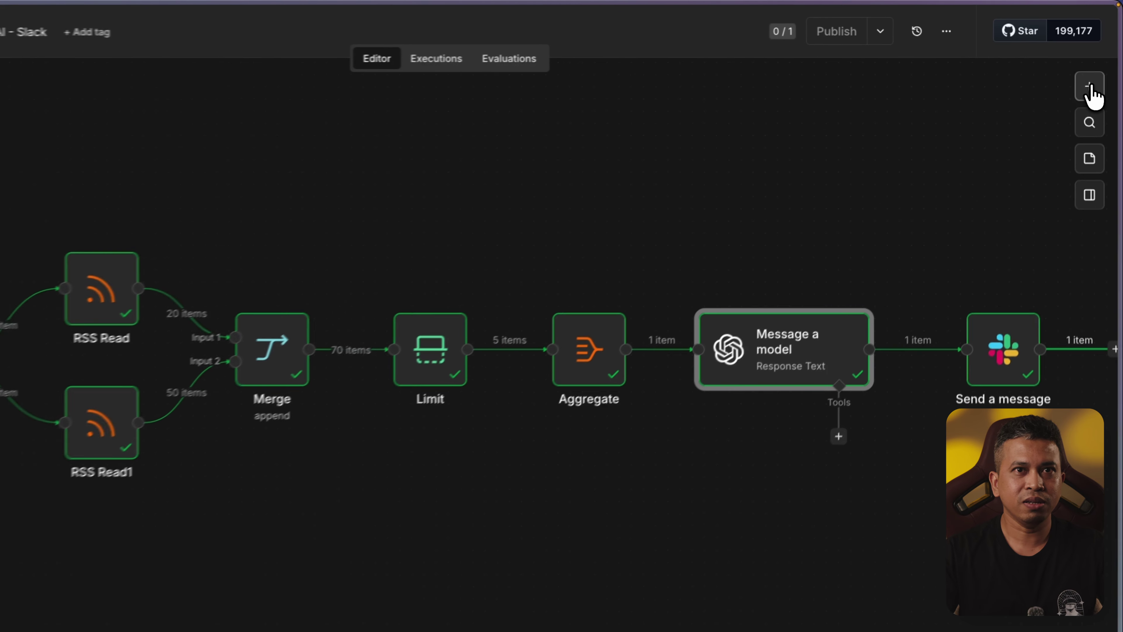
click(1098, 64)
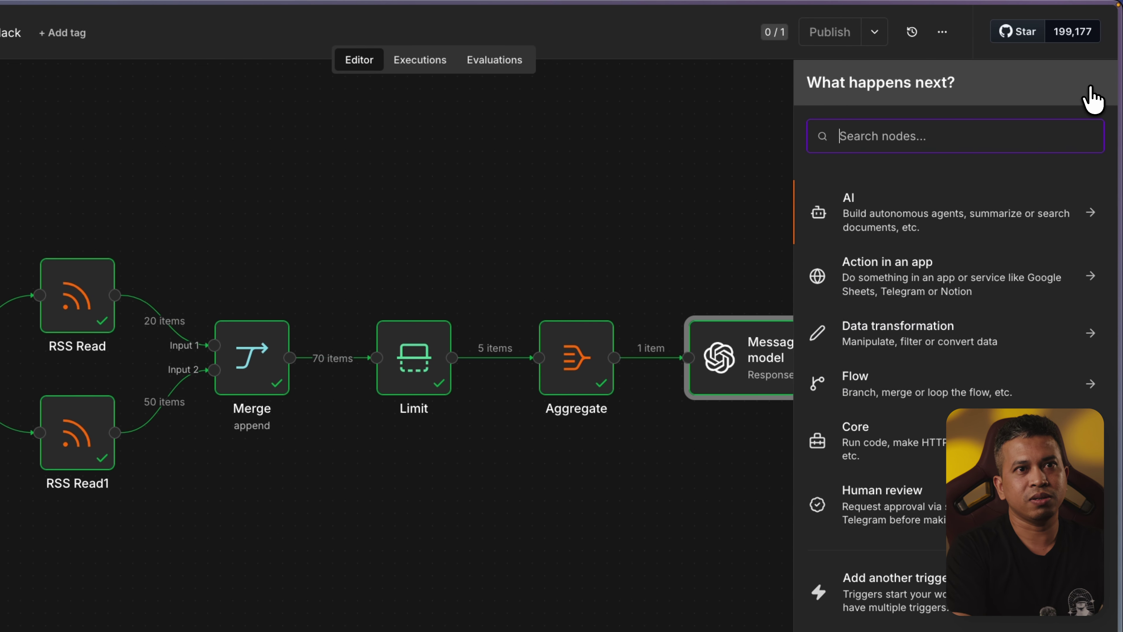
text(sche)
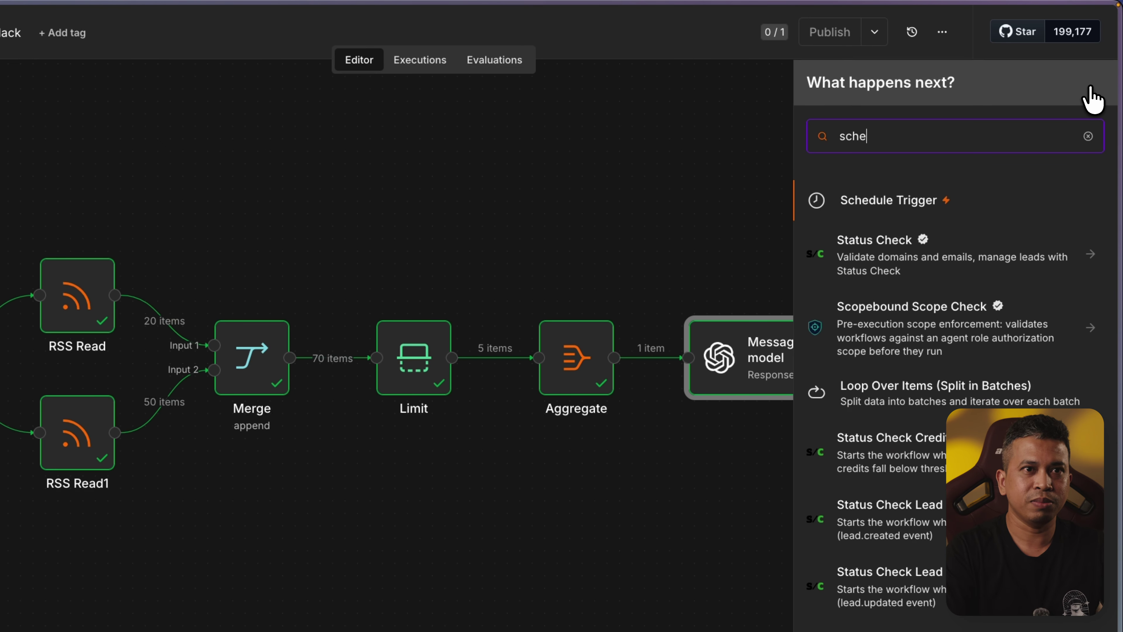
key(Return)
key(Escape)
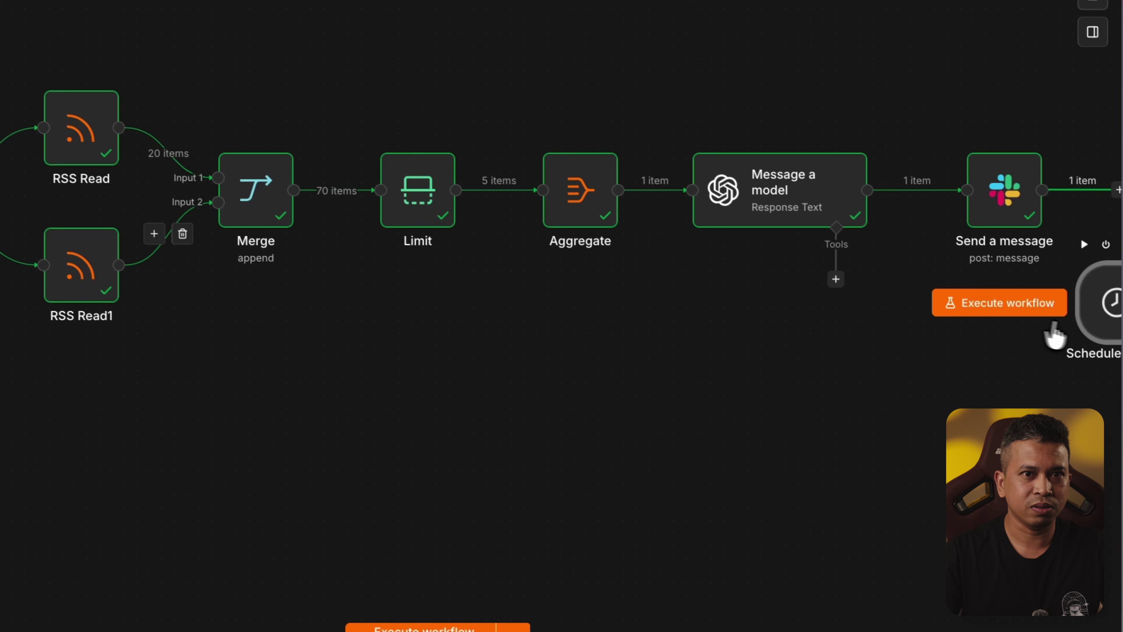
drag(1056, 326, 339, 498)
Open the Schedule Trigger, keep its interval at Days with 1 day between triggers, and choose the hour it runs.
double_click(340, 499)
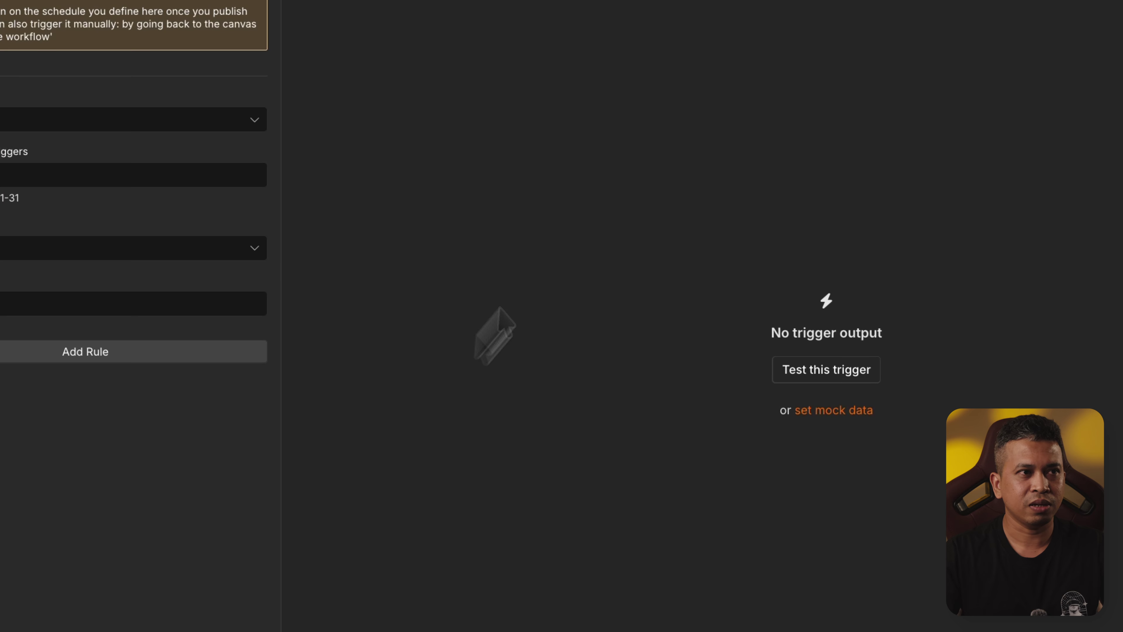
click(103, 133)
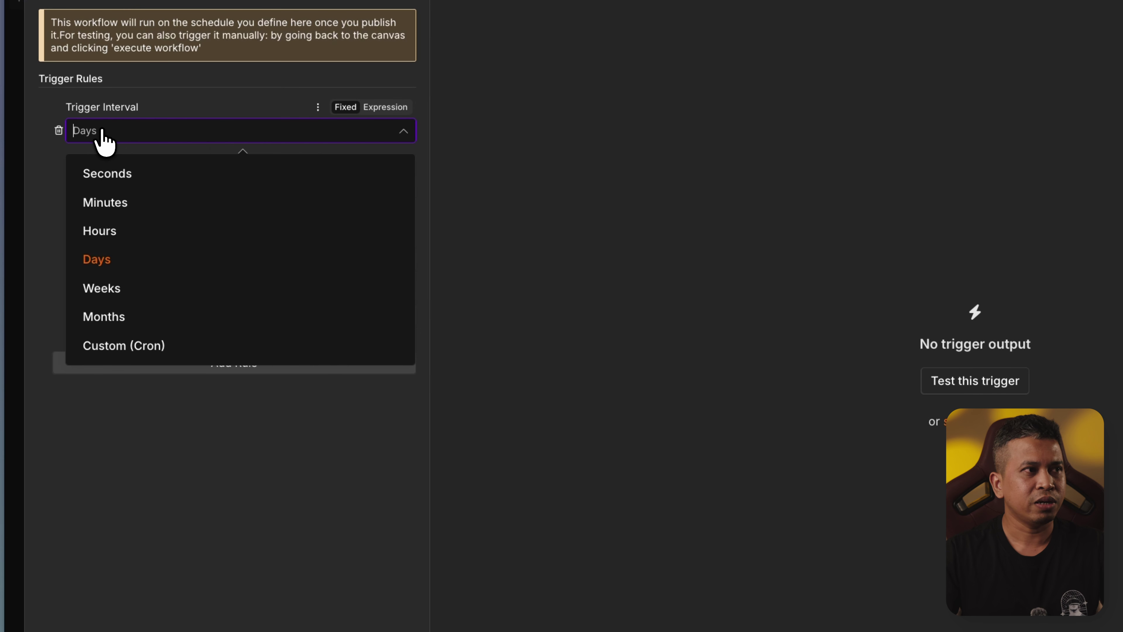
click(523, 217)
click(185, 263)
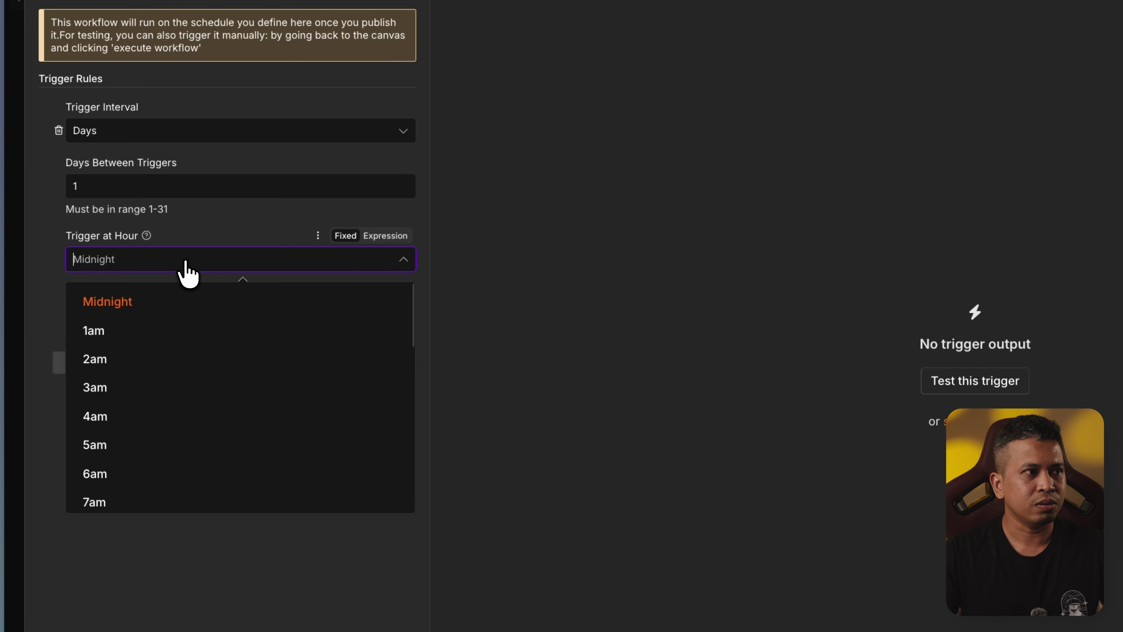
scroll(166, 398, down, 2)
click(146, 434)
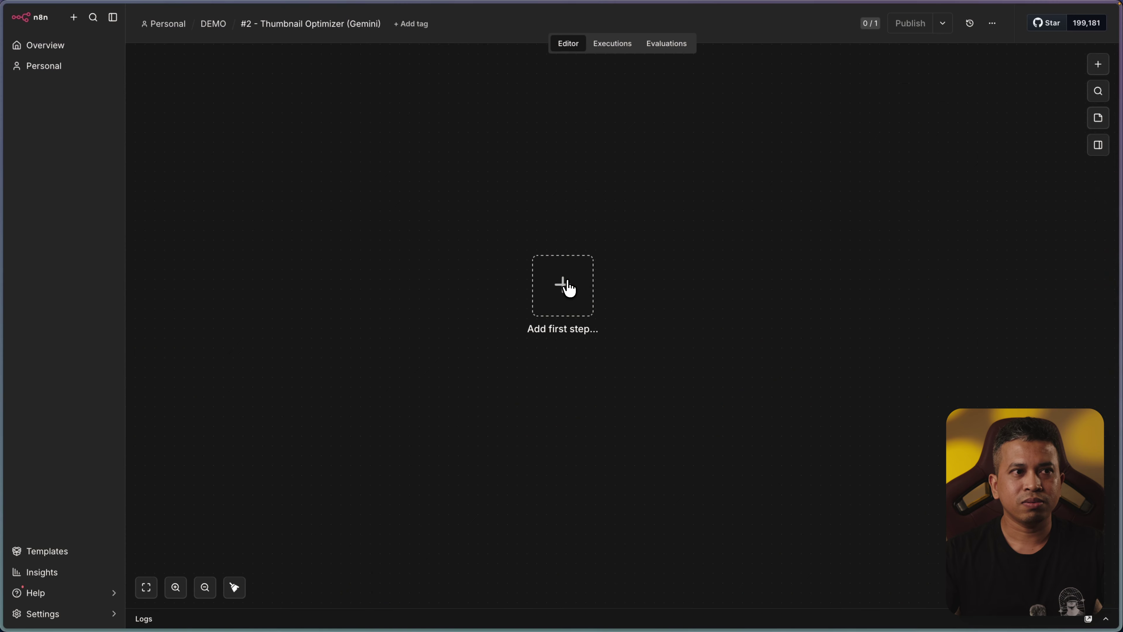
Add the n8n Form trigger "On new n8n Form event" as the first step of the Thumbnail Optimizer (Gemini) workflow.
click(569, 289)
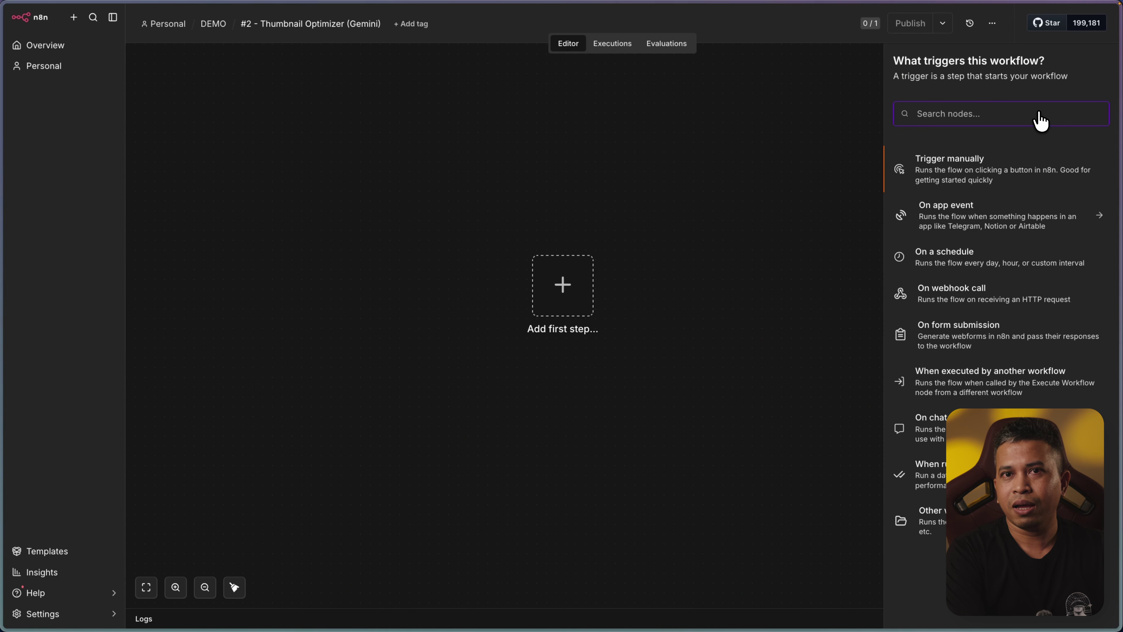
text(form)
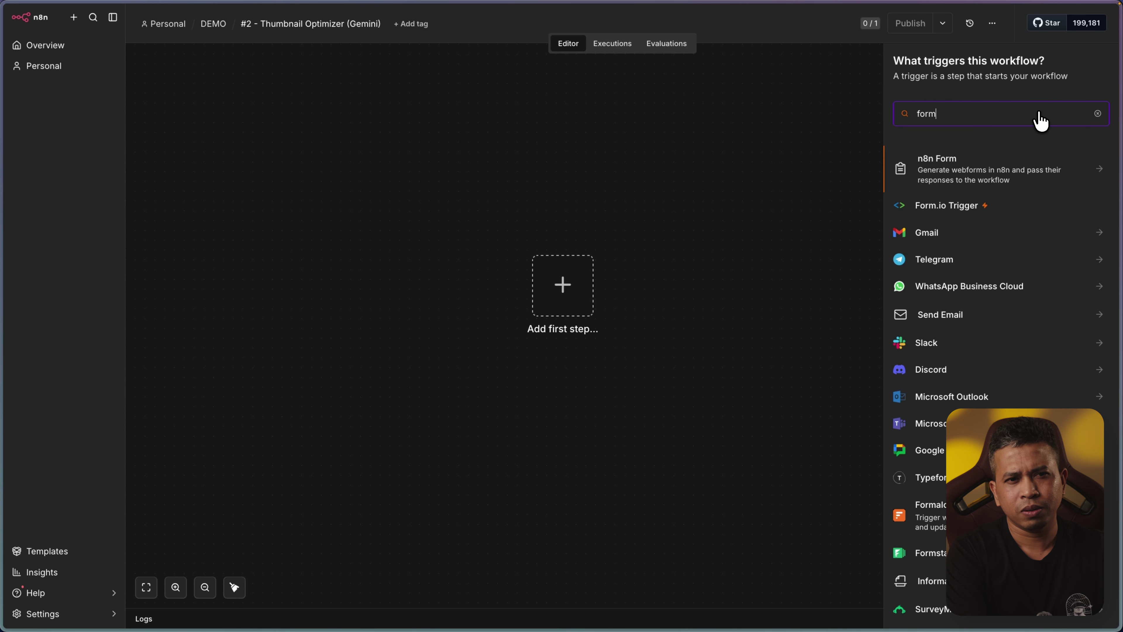
text( submiu)
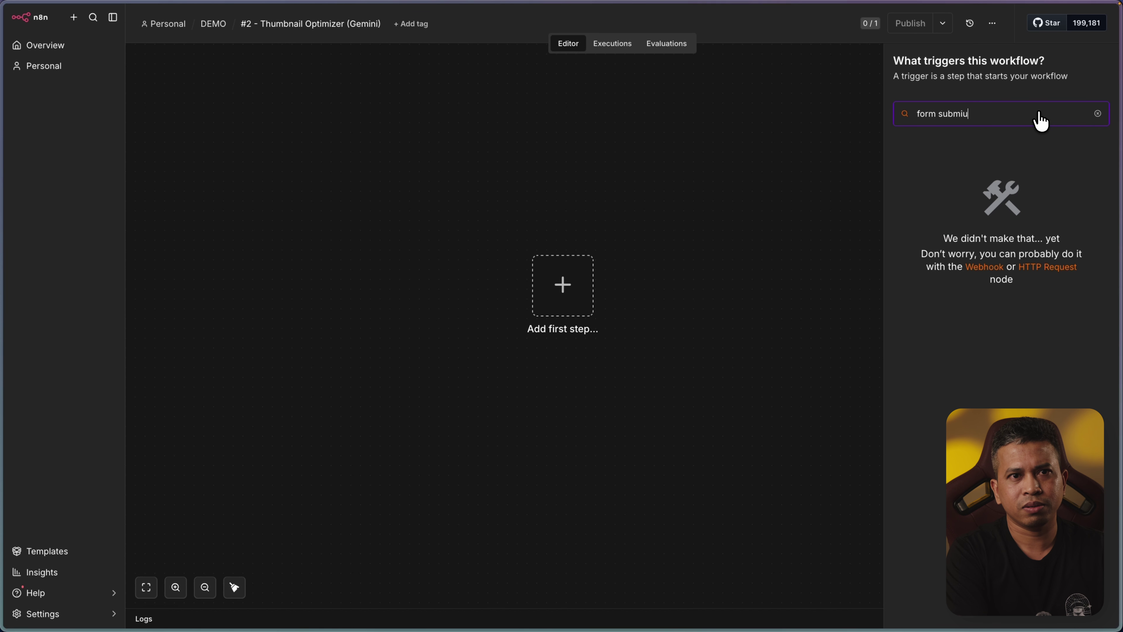
key(BackSpace)
key(BackSpace)
key(BackSpace)
key(BackSpace)
key(BackSpace)
key(BackSpace)
key(BackSpace)
key(BackSpace)
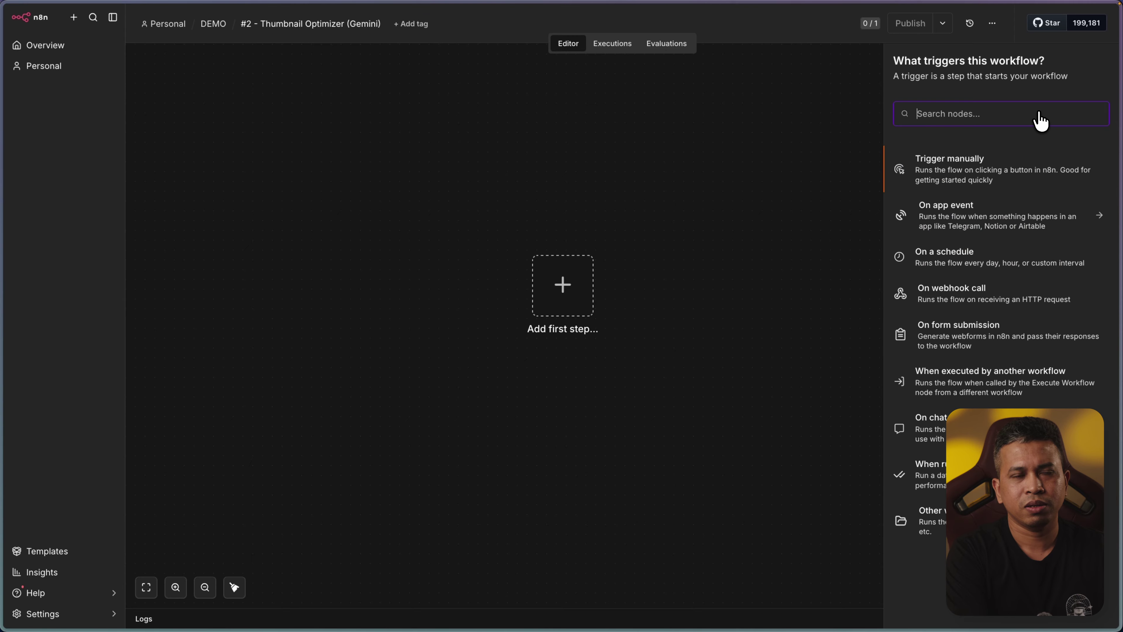
text(sumi)
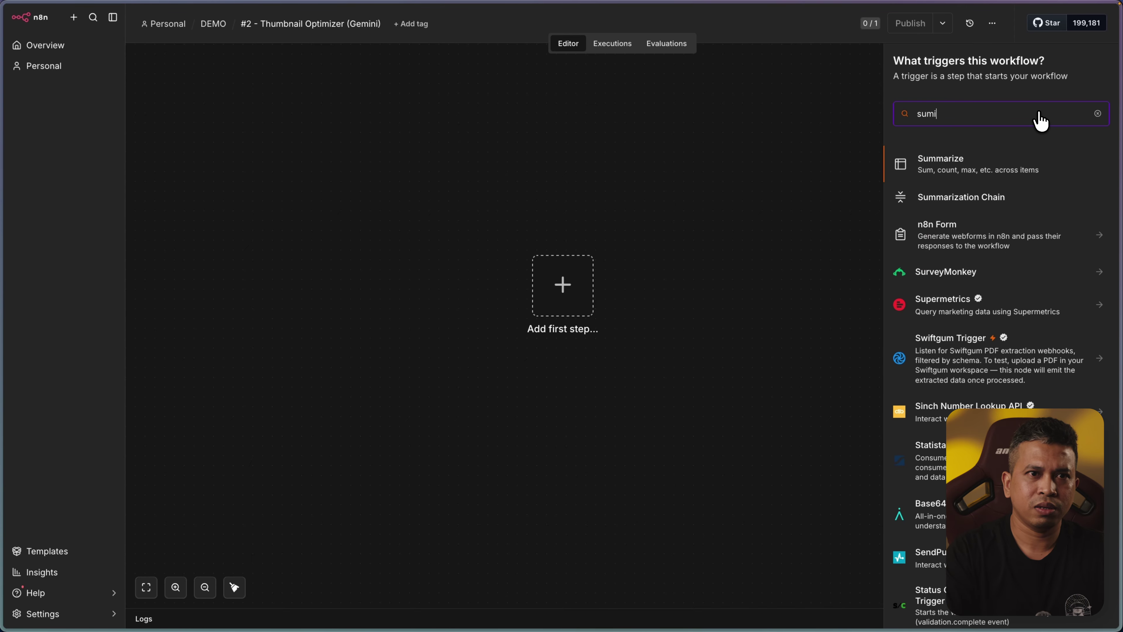
key(Return)
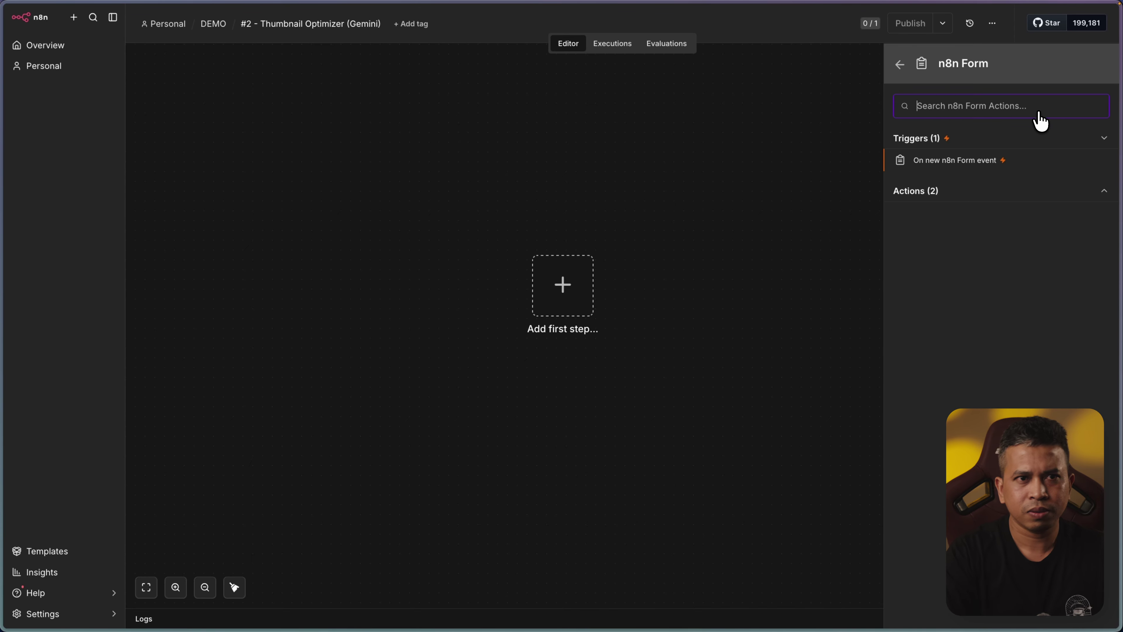
click(980, 170)
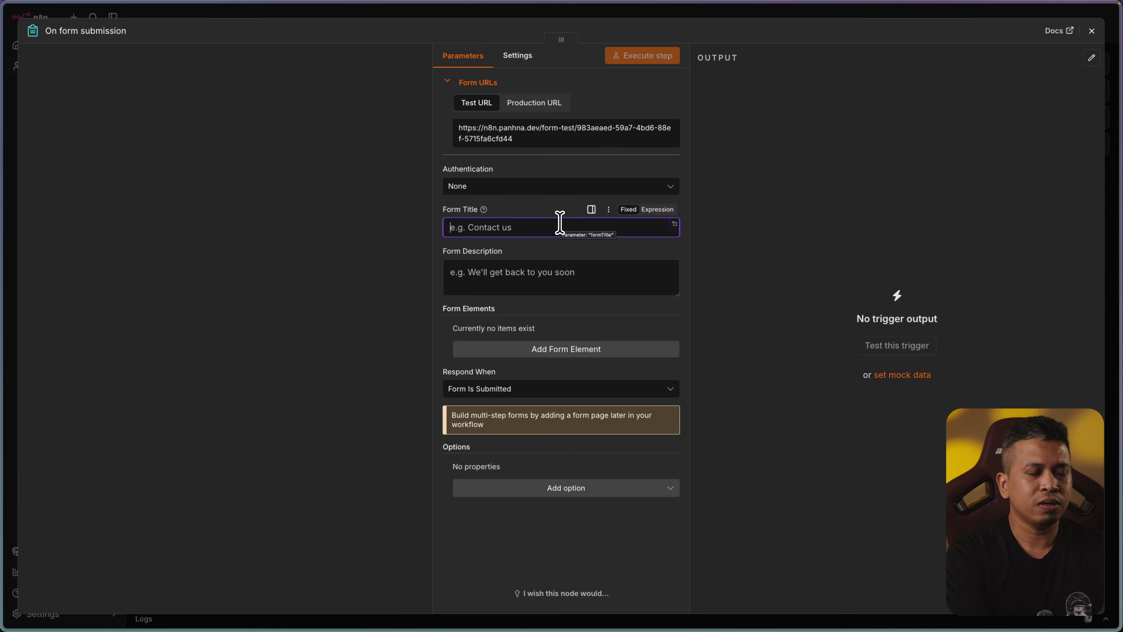
Title the form "Optimize image with gemini", add a form element, and open its label for editing.
text(Optimize image with gemini)
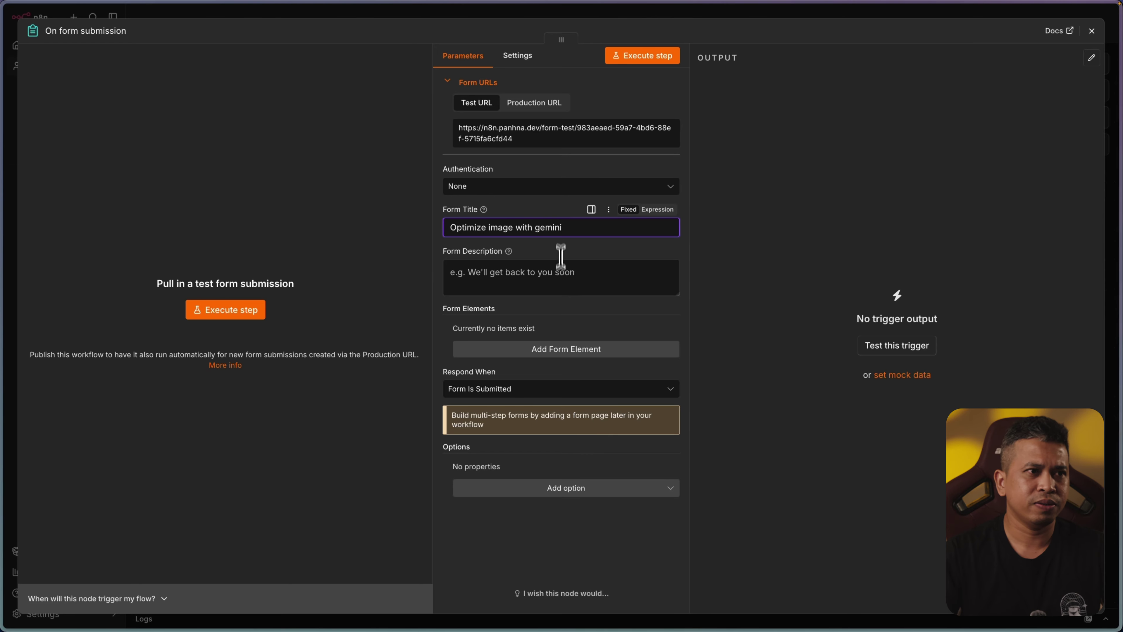
click(560, 271)
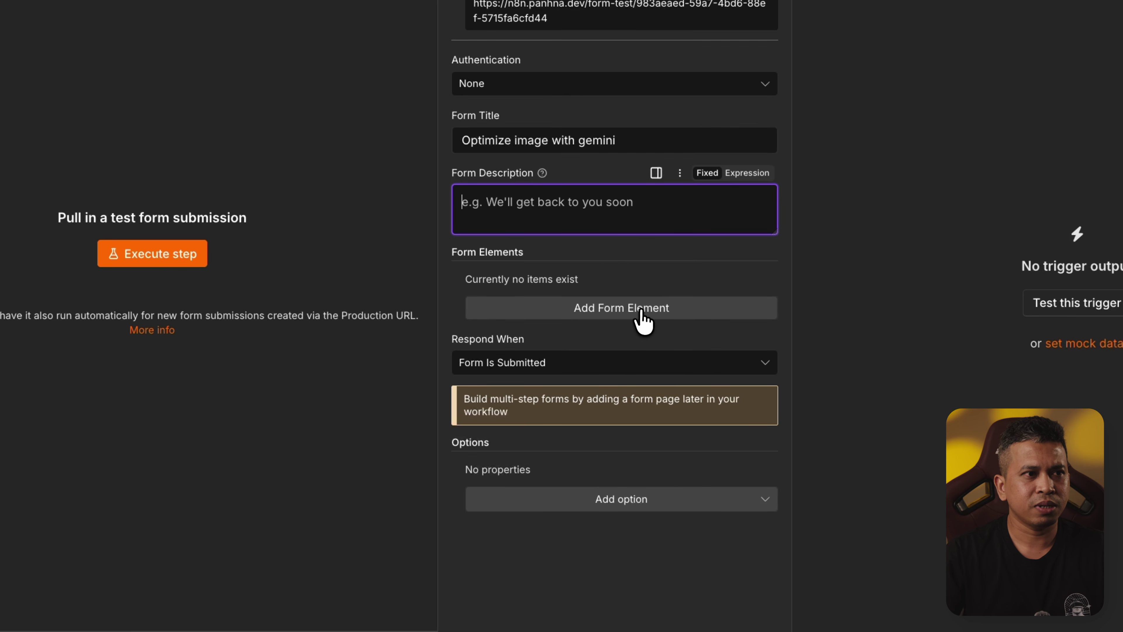
click(642, 312)
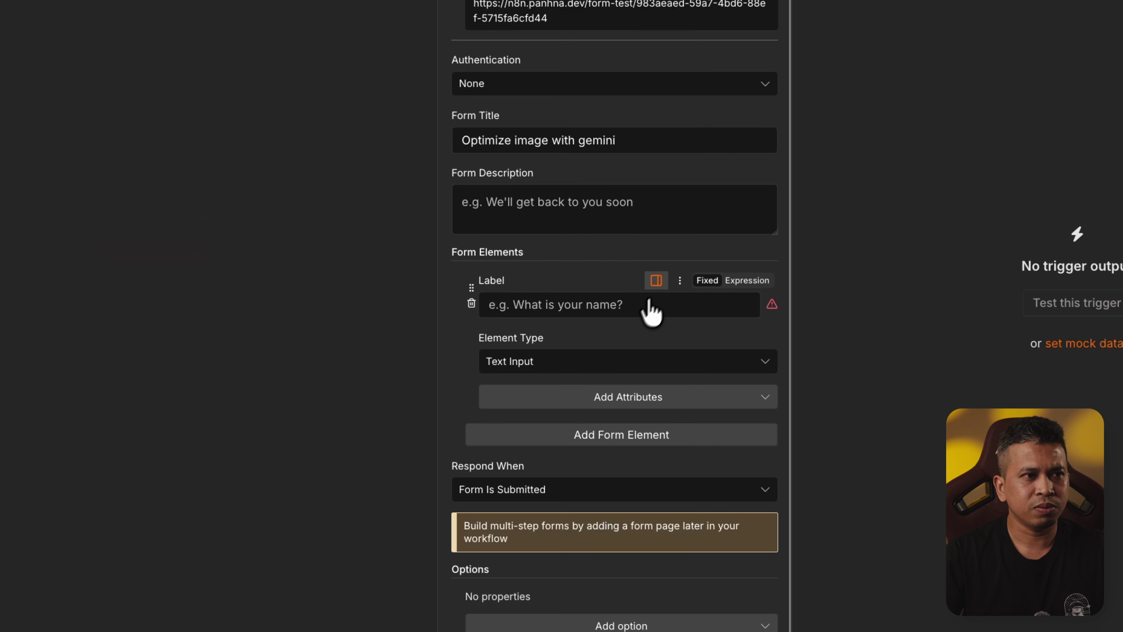
click(587, 306)
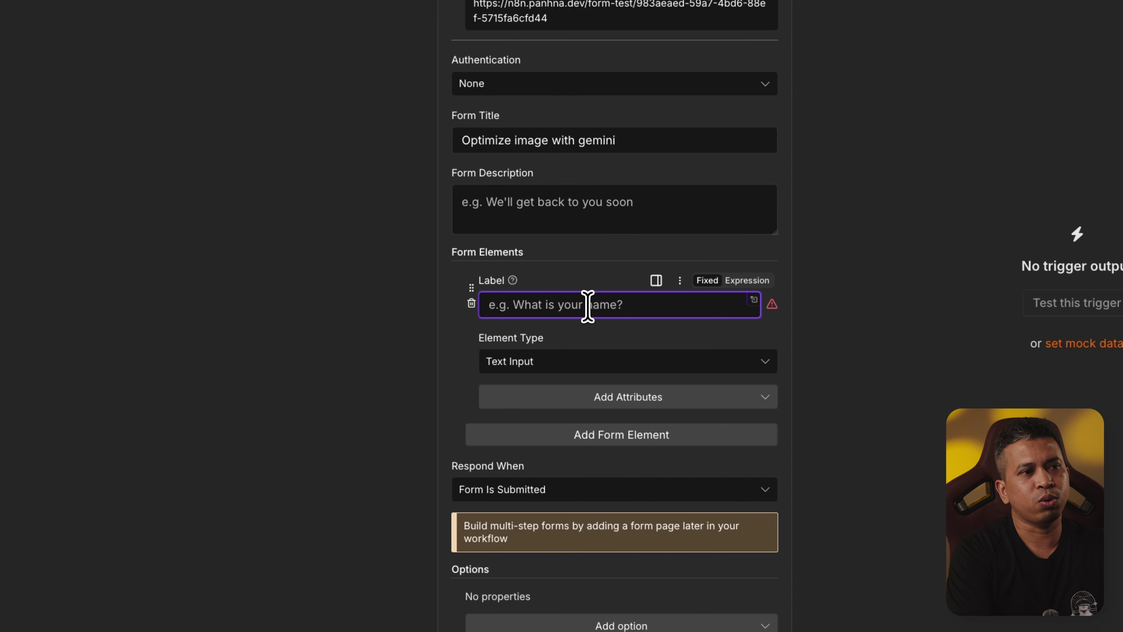
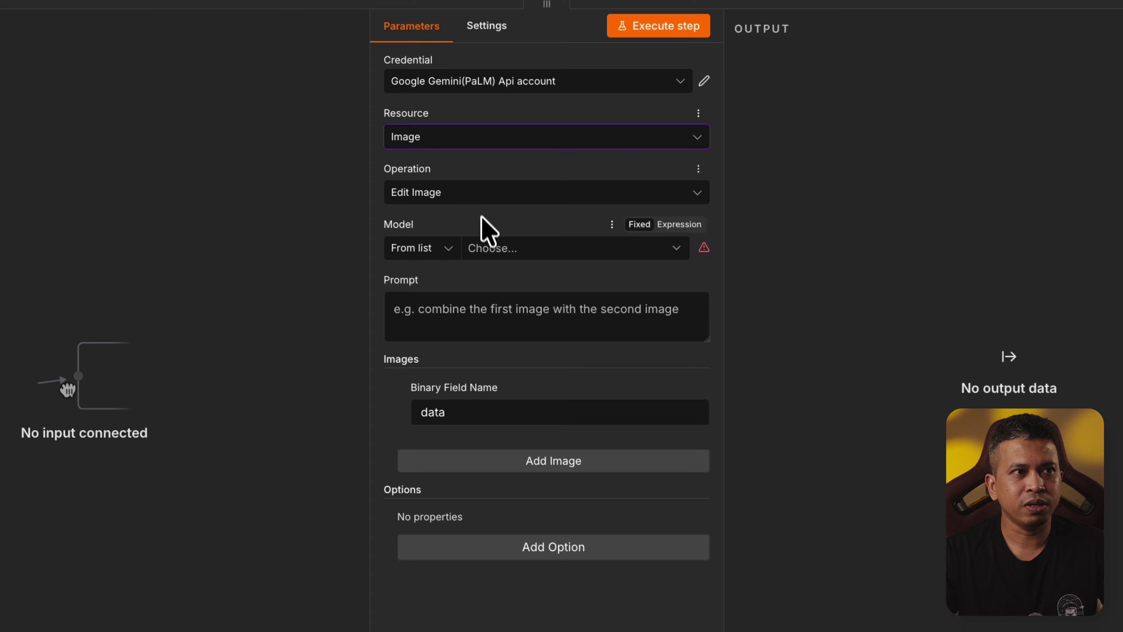
Set the Gemini Edit Image node's model to models/gemini-3-pro-image (Nano Banana Pro), leave the prompt empty, and close the node.
click(514, 251)
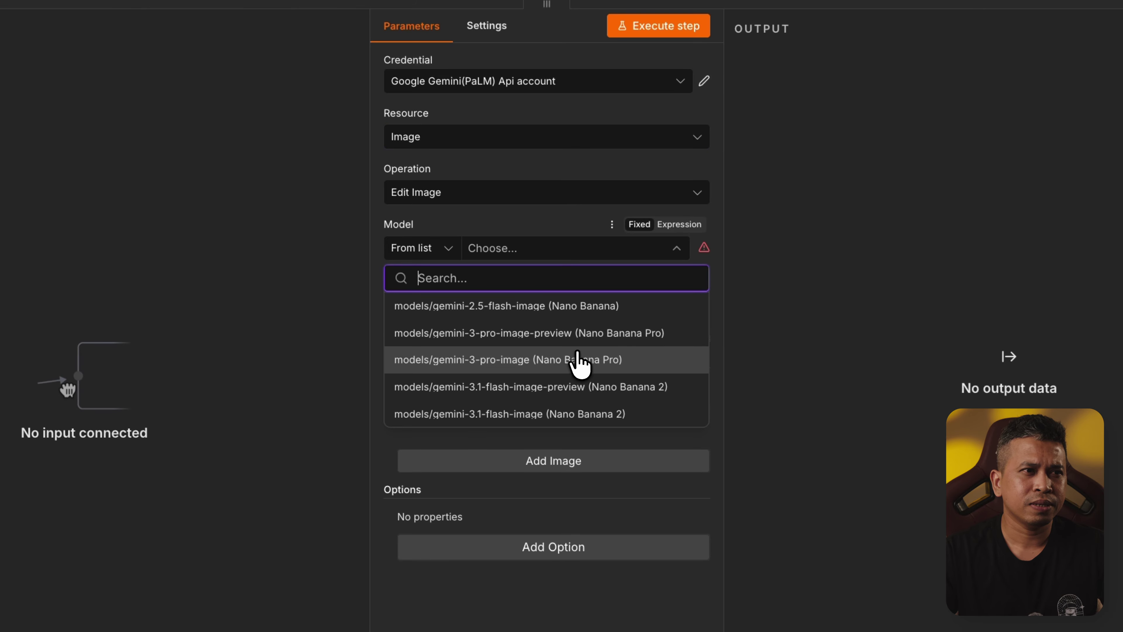
click(581, 362)
click(510, 311)
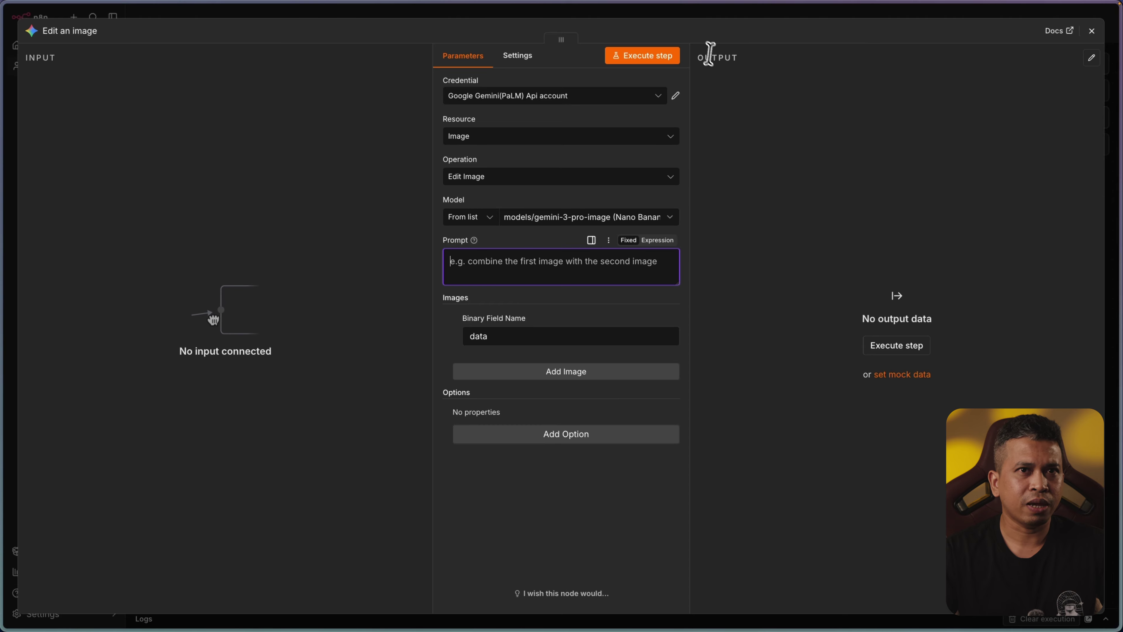
click(1092, 30)
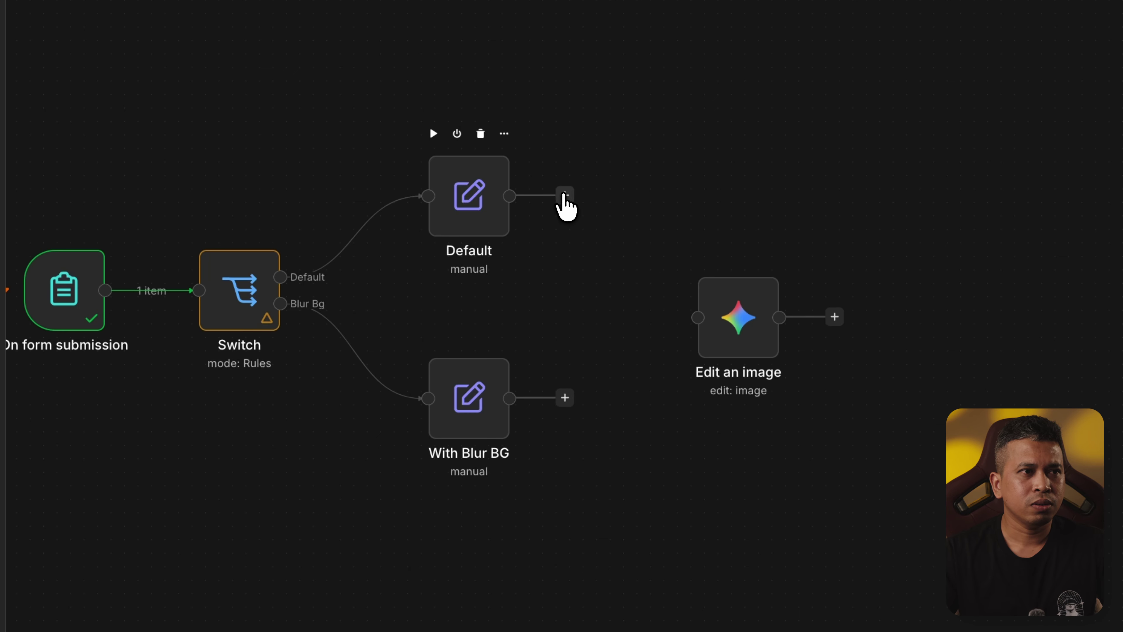
Connect the outputs of the Default and With Blur BG nodes to the Edit an image node's input.
drag(563, 196, 703, 319)
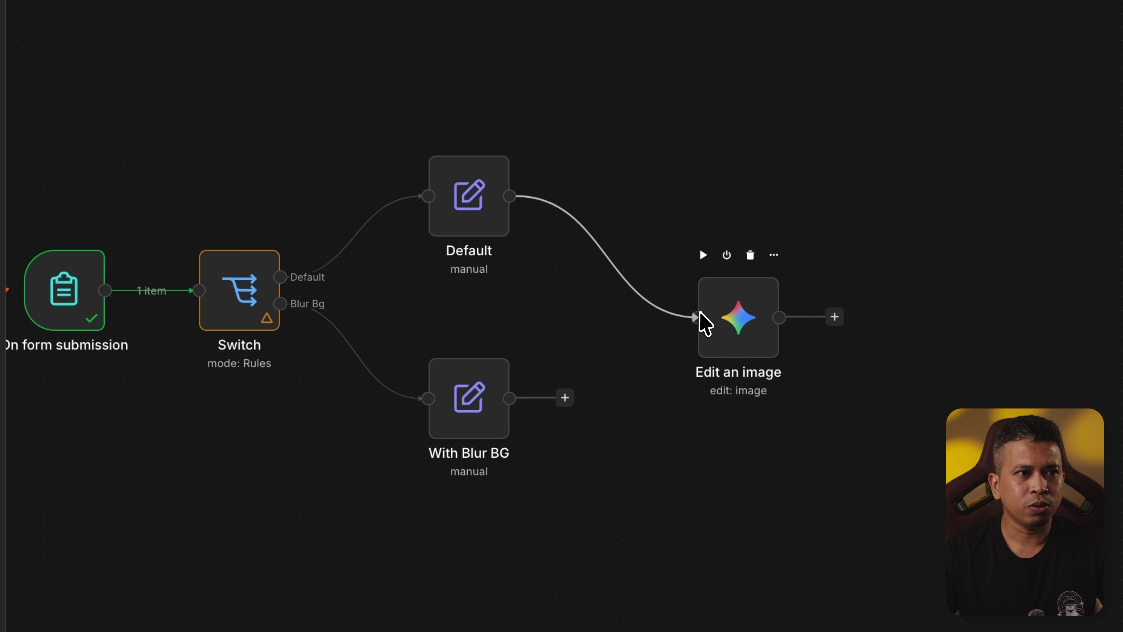
drag(565, 404, 719, 310)
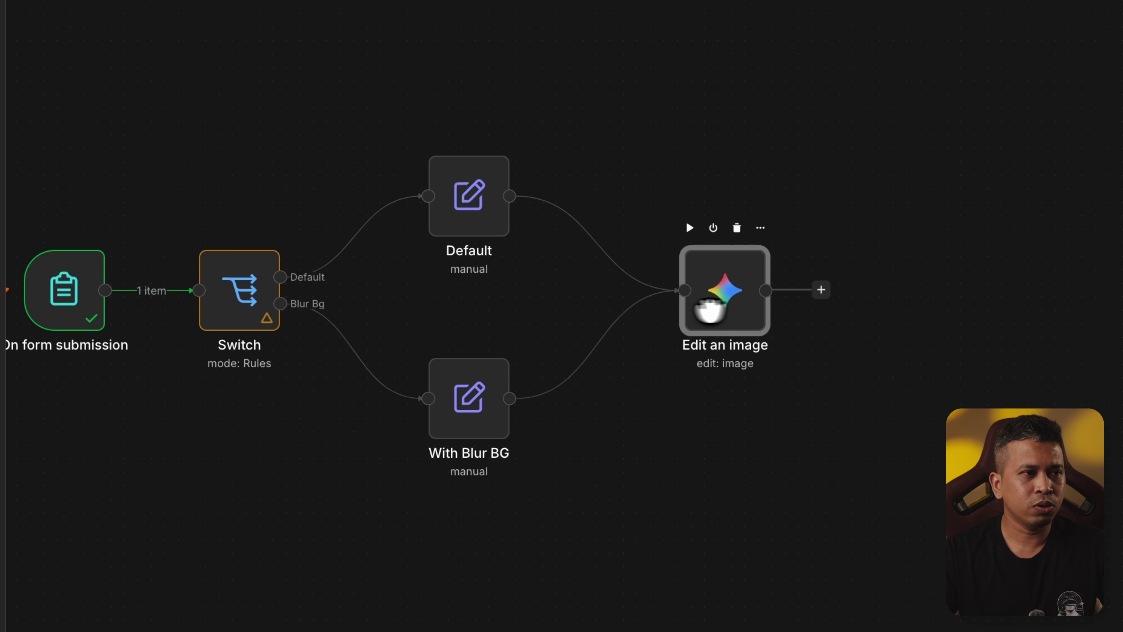
key(ctrl+z)
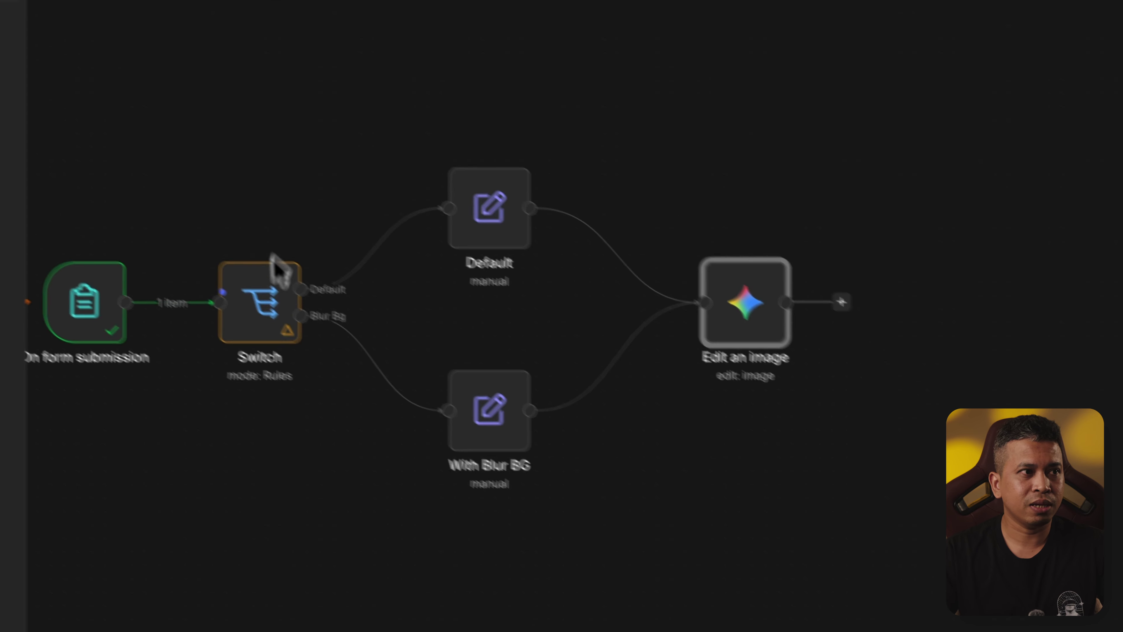
mouse_move(129, 291)
mouse_down()
mouse_move(262, 287)
mouse_move(371, 219)
mouse_move(596, 229)
mouse_up()
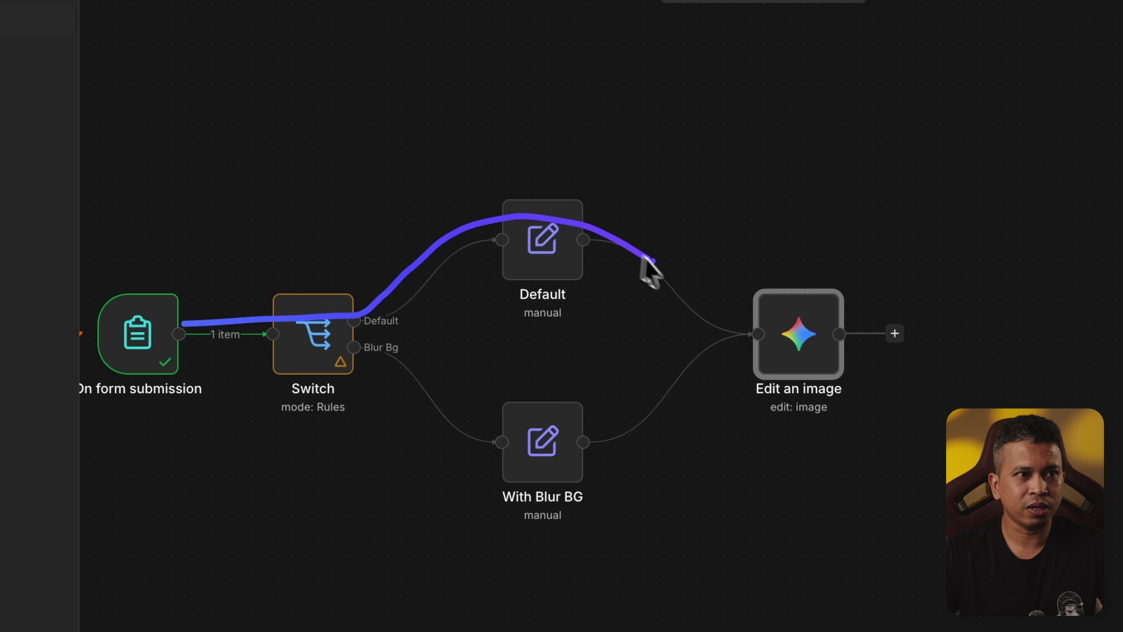
mouse_move(644, 256)
mouse_down()
mouse_move(717, 311)
mouse_move(781, 322)
mouse_up()
drag(936, 340, 1122, 347)
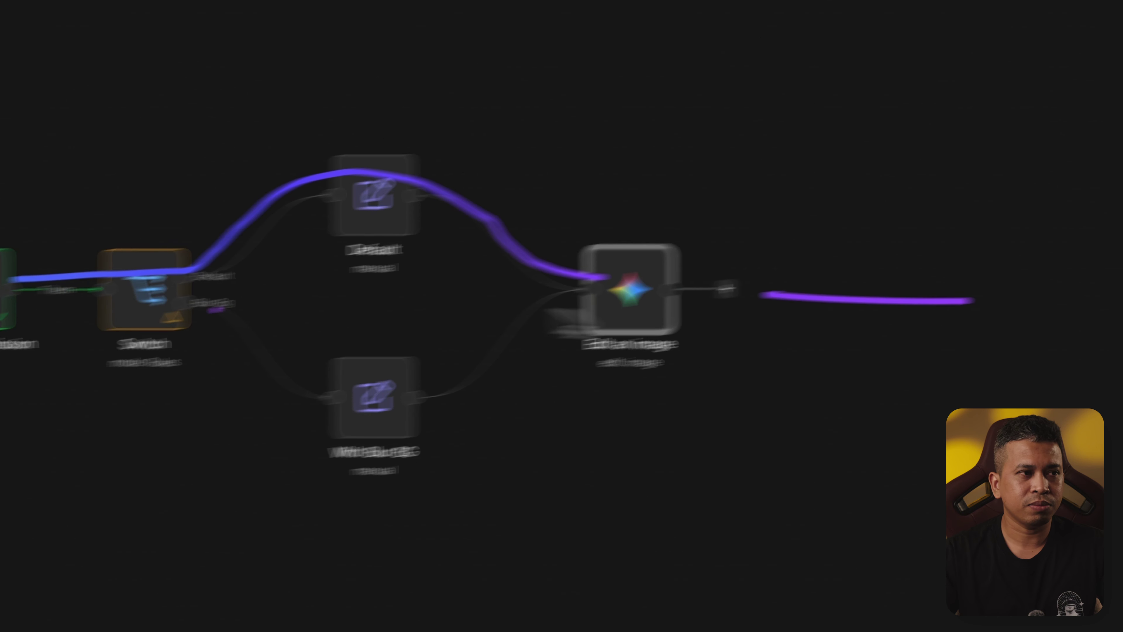
mouse_move(177, 292)
mouse_down()
mouse_move(421, 347)
mouse_move(714, 329)
mouse_up()
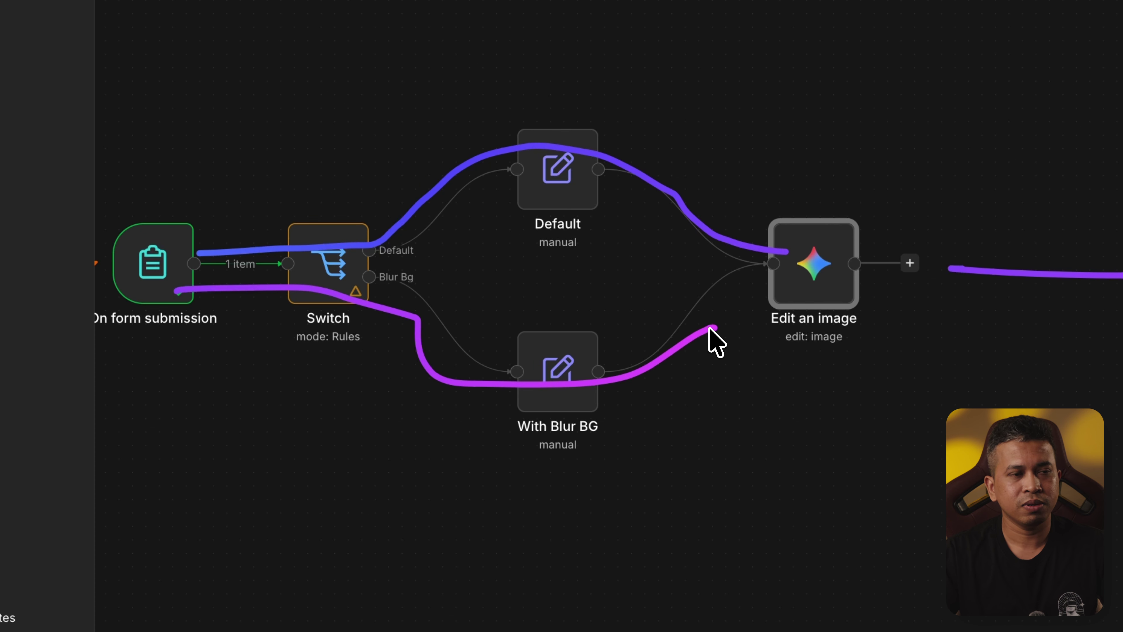
mouse_move(136, 317)
mouse_down()
mouse_move(304, 320)
mouse_move(440, 348)
mouse_move(931, 311)
mouse_up()
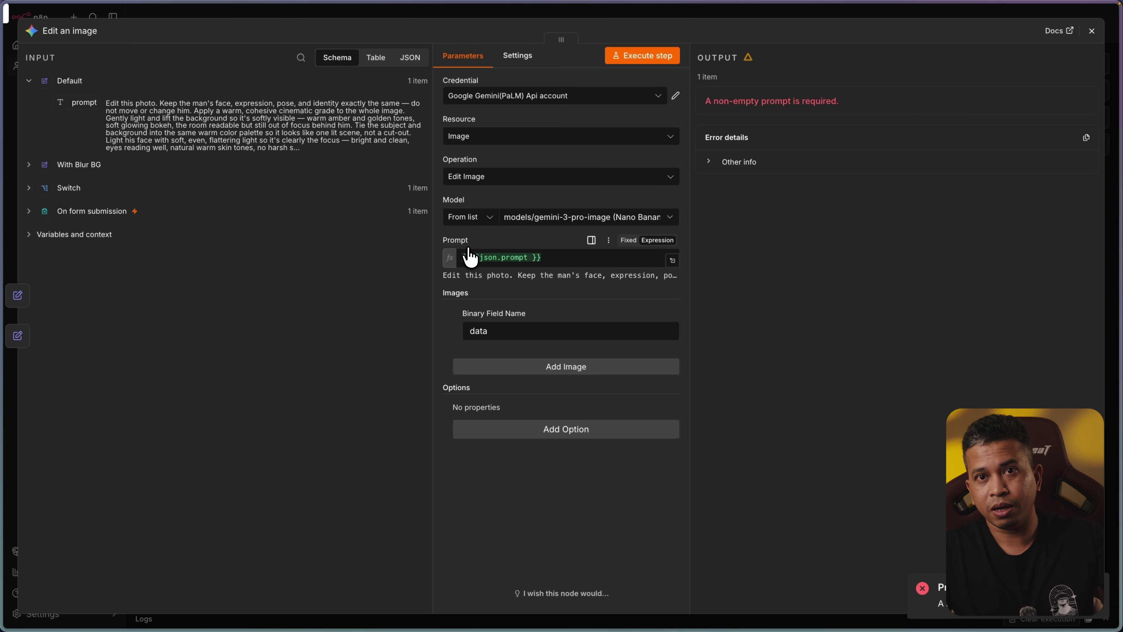
click(1093, 31)
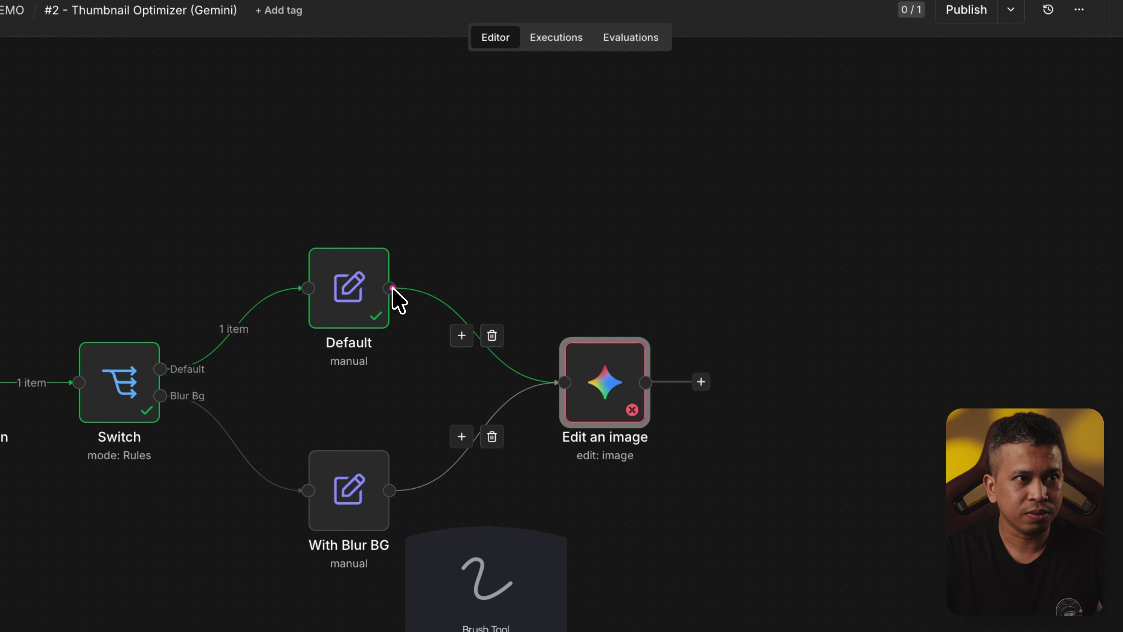
drag(392, 290, 514, 382)
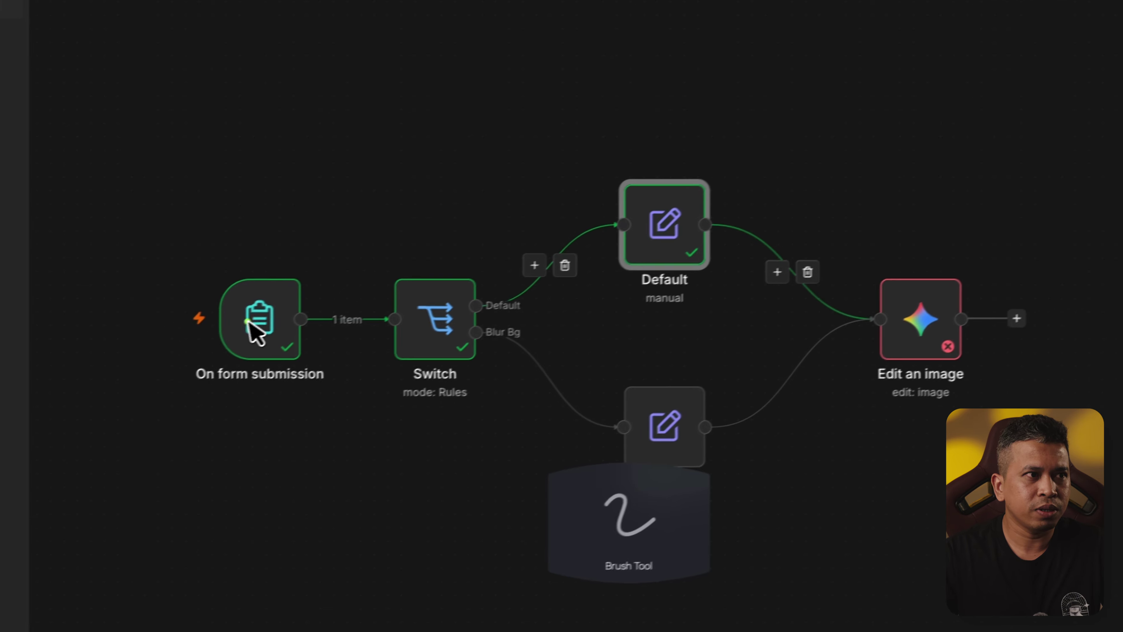
mouse_move(256, 317)
mouse_down()
mouse_move(491, 313)
mouse_move(457, 278)
mouse_up()
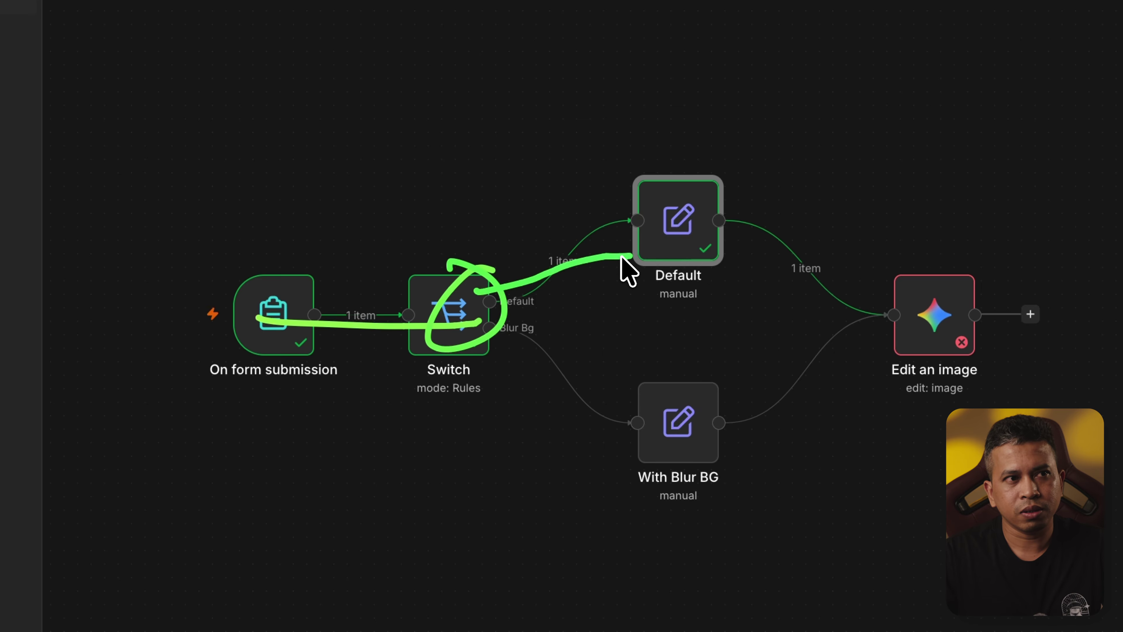
Change the Default node's Image field expression to {{ $binary.Image }} and copy the expression.
double_click(682, 244)
click(560, 271)
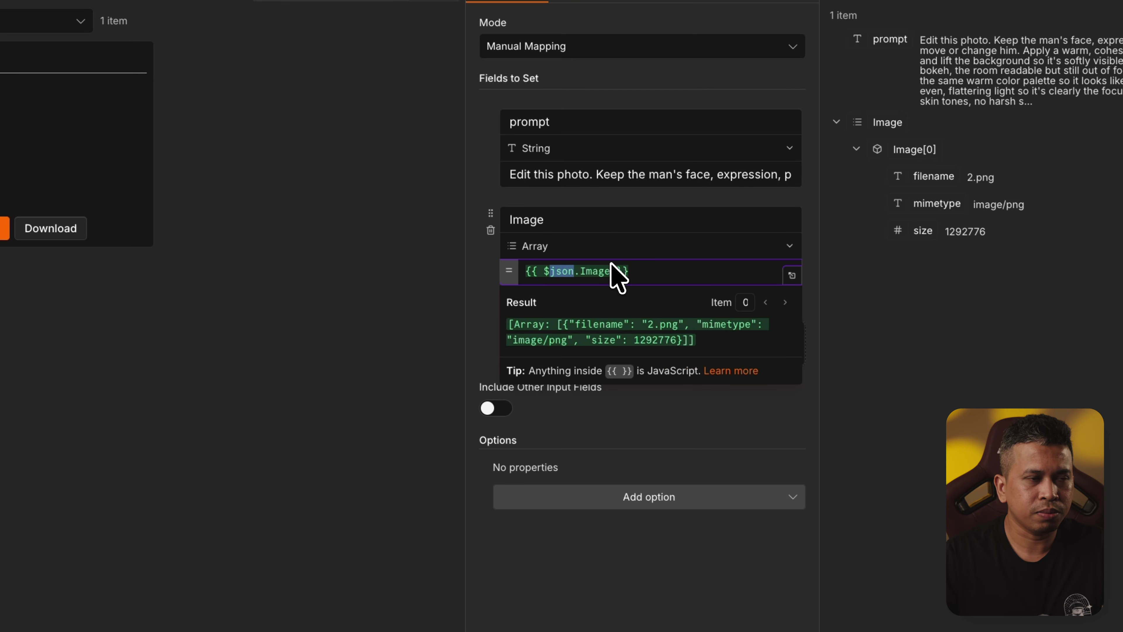
key(BackSpace)
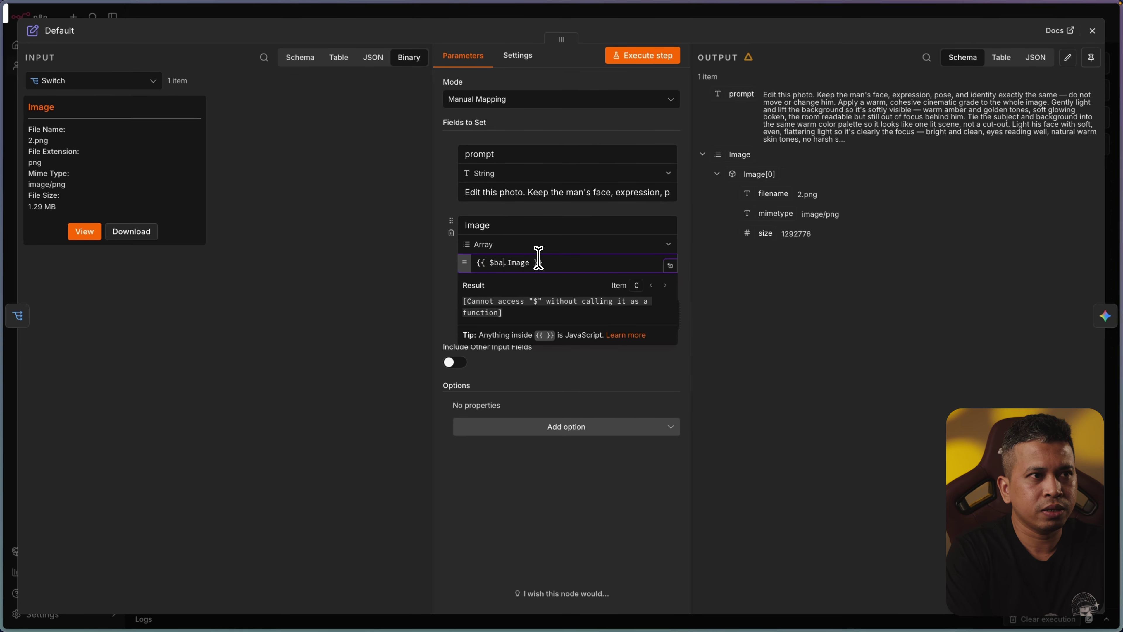
text(b)
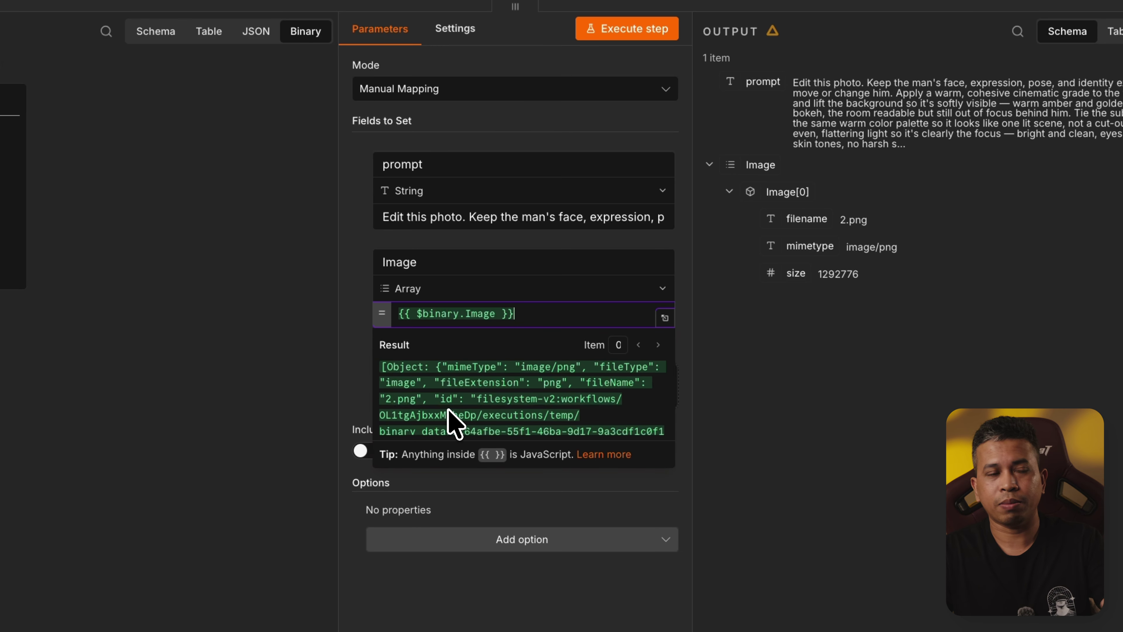
drag(529, 314, 405, 314)
key(super+c)
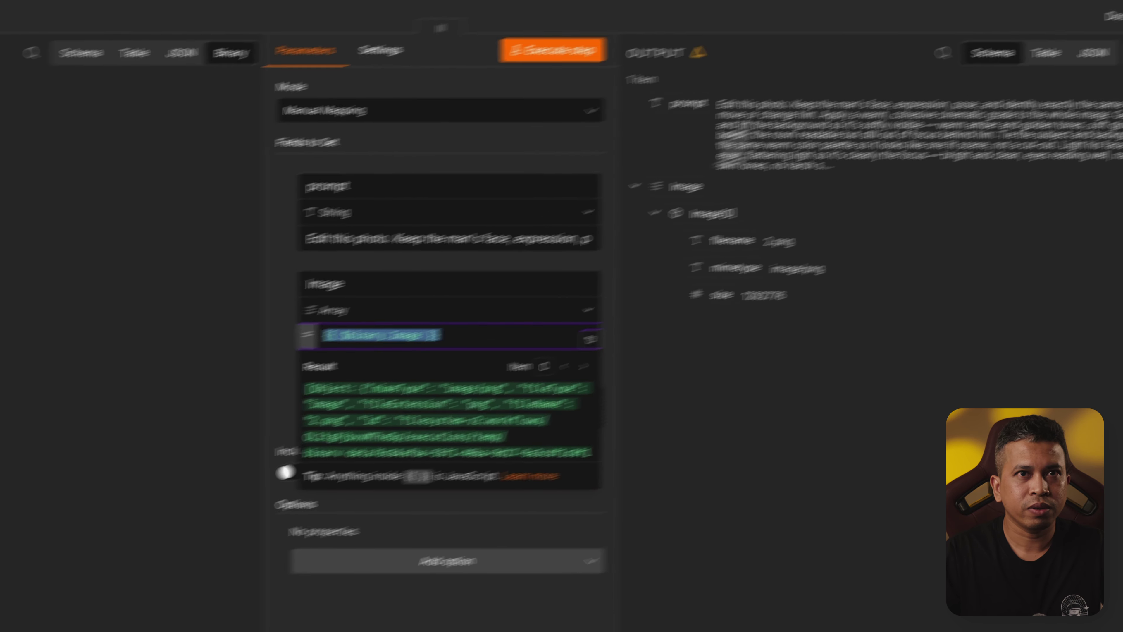
Replace the image field's expression in the With Blur BG node with the copied {{ $binary.Image }} and close the node.
click(1078, 47)
double_click(529, 403)
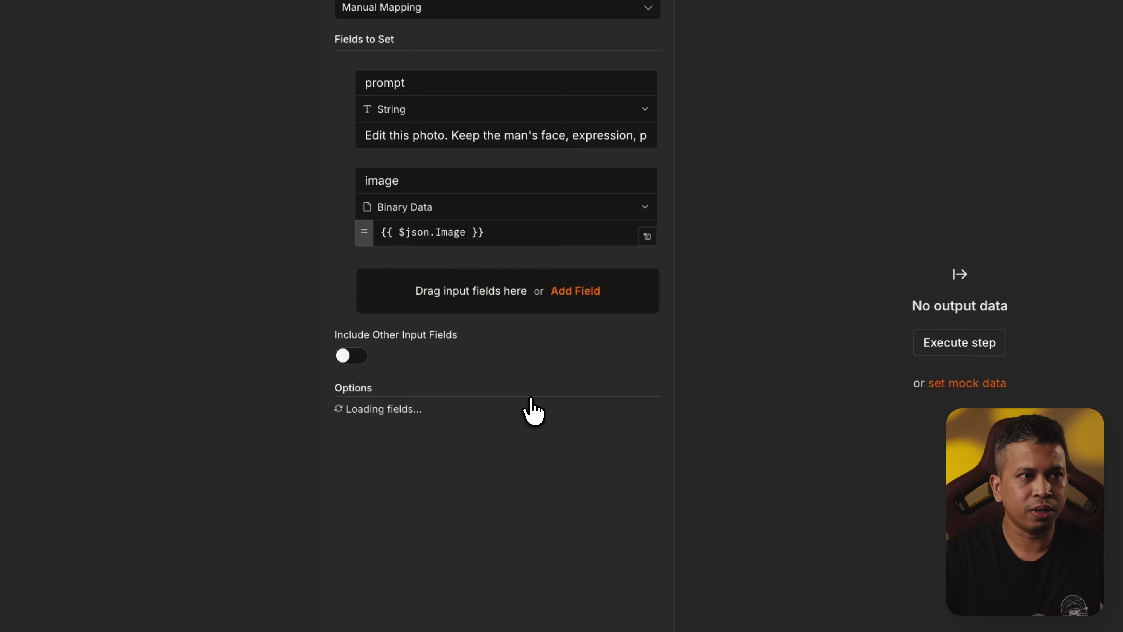
click(481, 233)
drag(500, 234, 333, 232)
key(super+v)
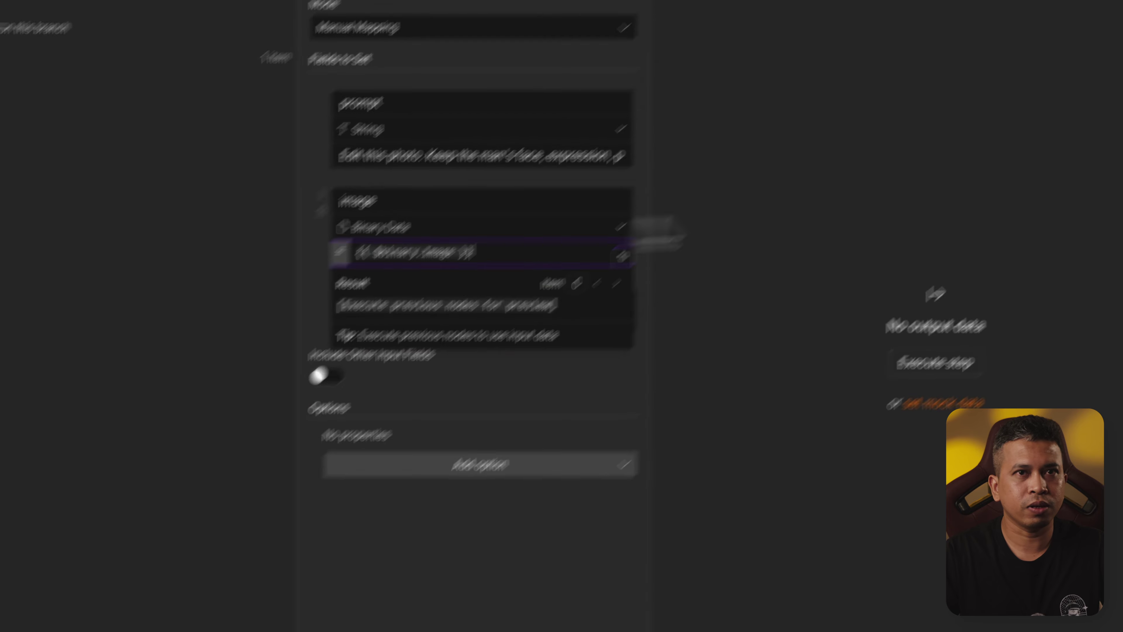
click(1081, 45)
Execute the Edit an image node with Image as the binary field name, and view its input and edited output images.
click(653, 407)
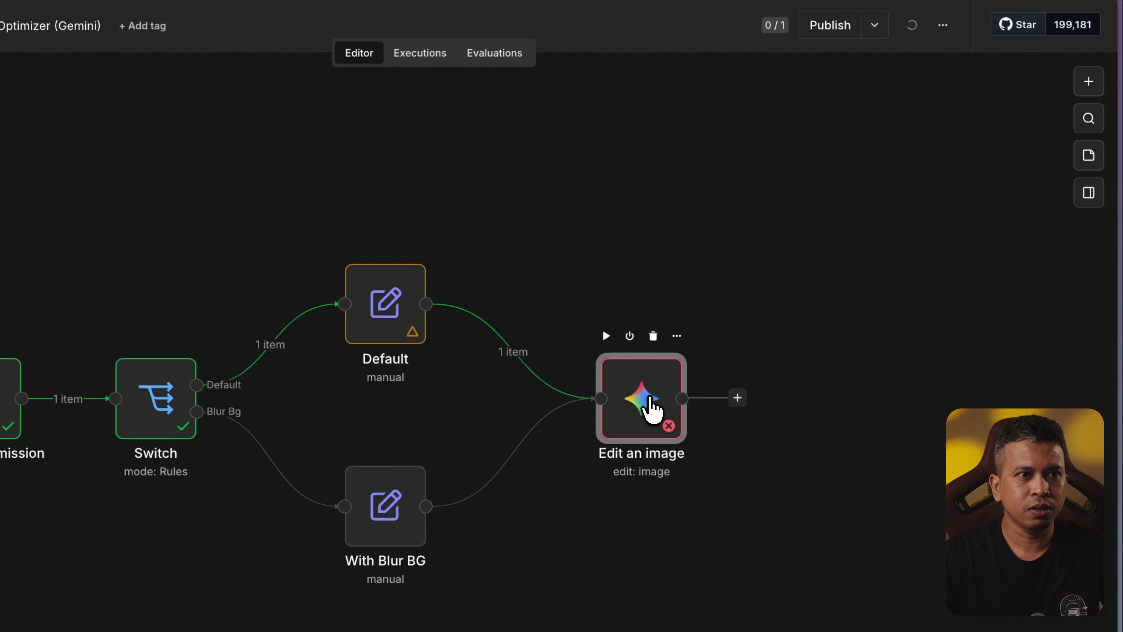
double_click(653, 408)
click(533, 429)
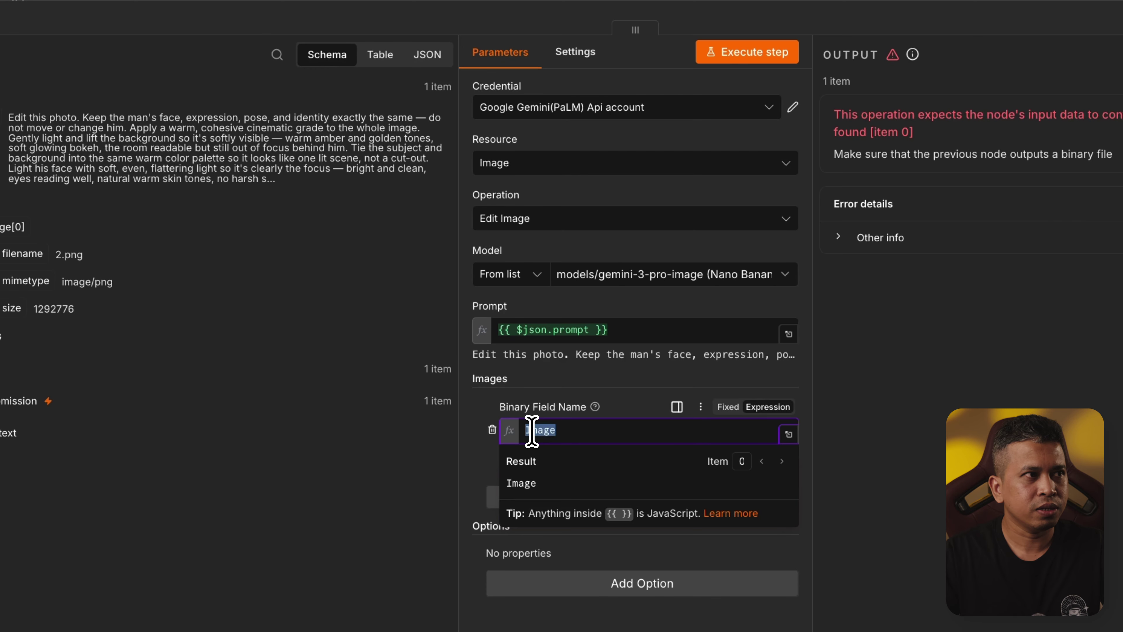
click(745, 56)
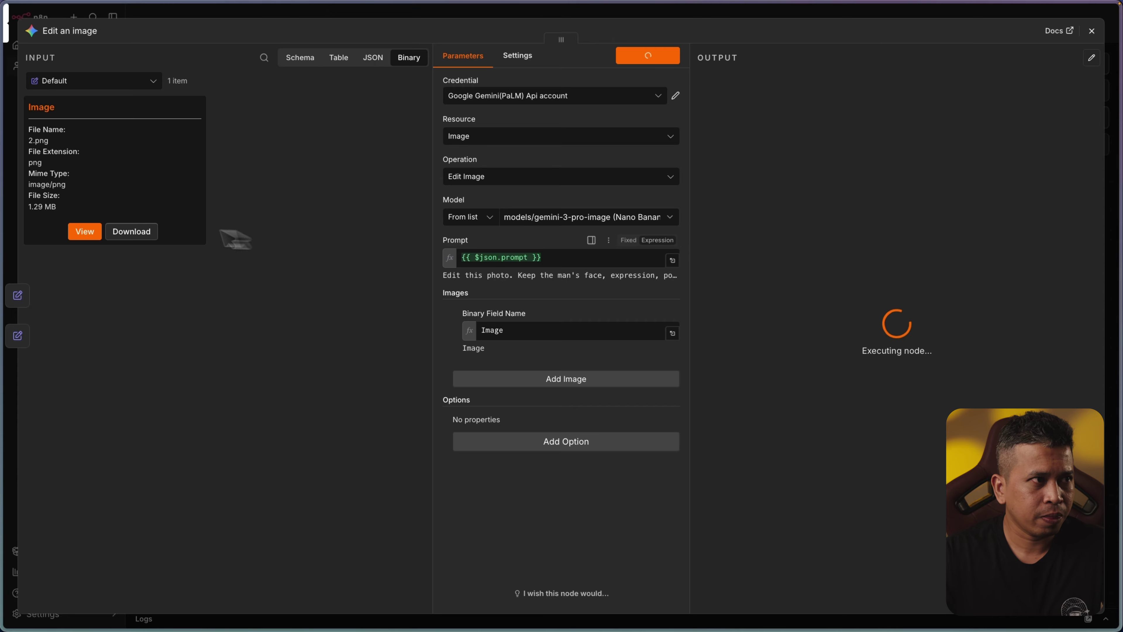
click(91, 234)
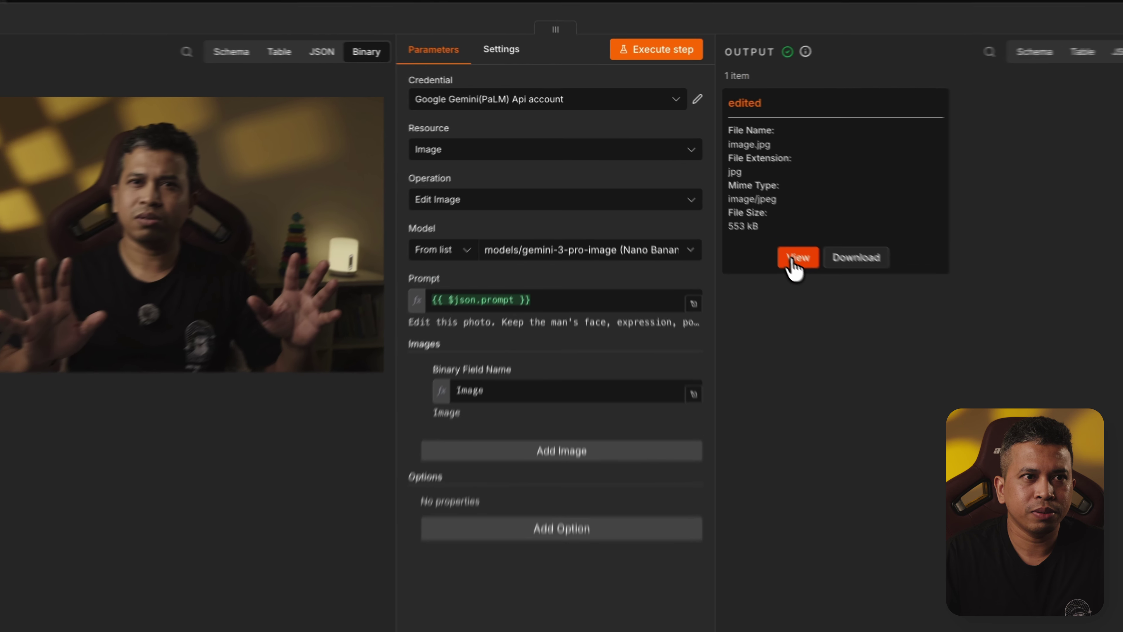
click(756, 223)
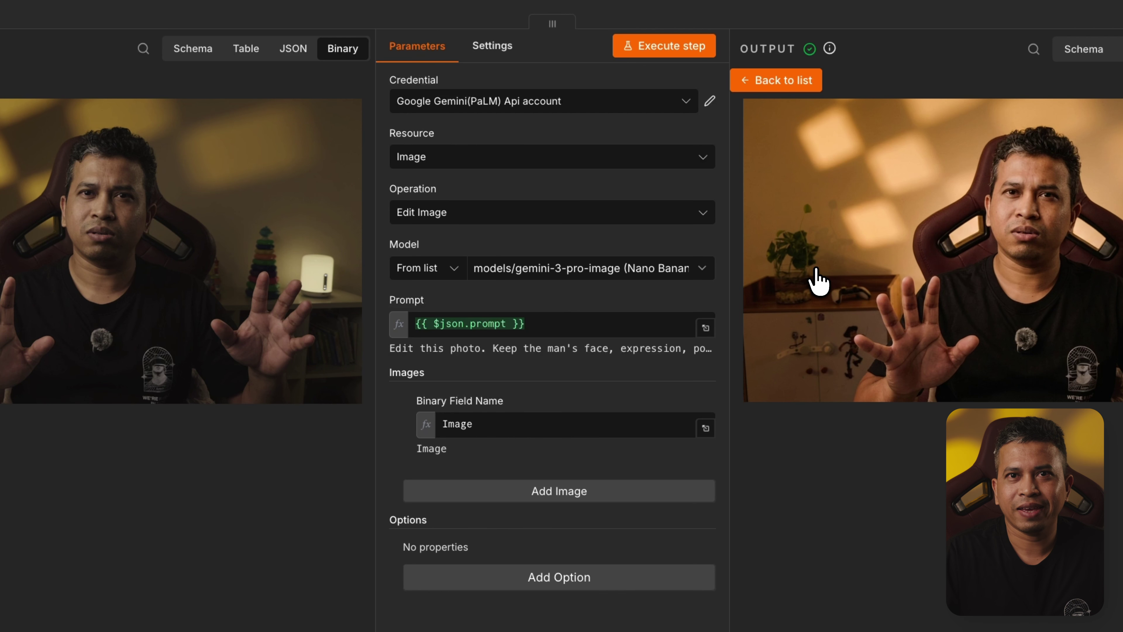
key(ctrl+a)
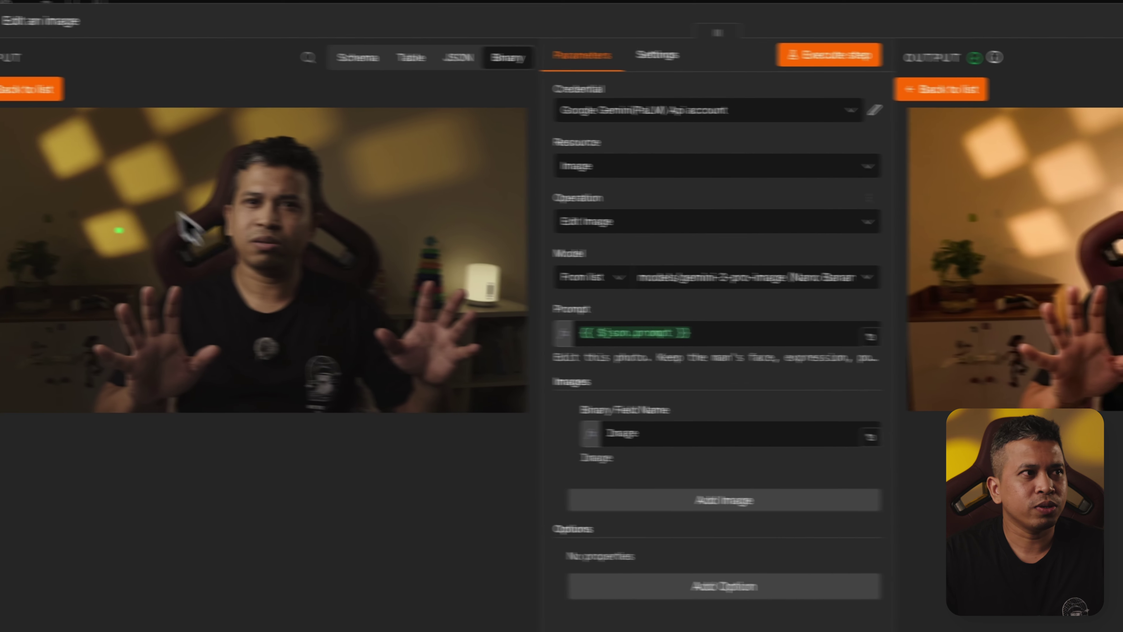
drag(166, 135, 129, 334)
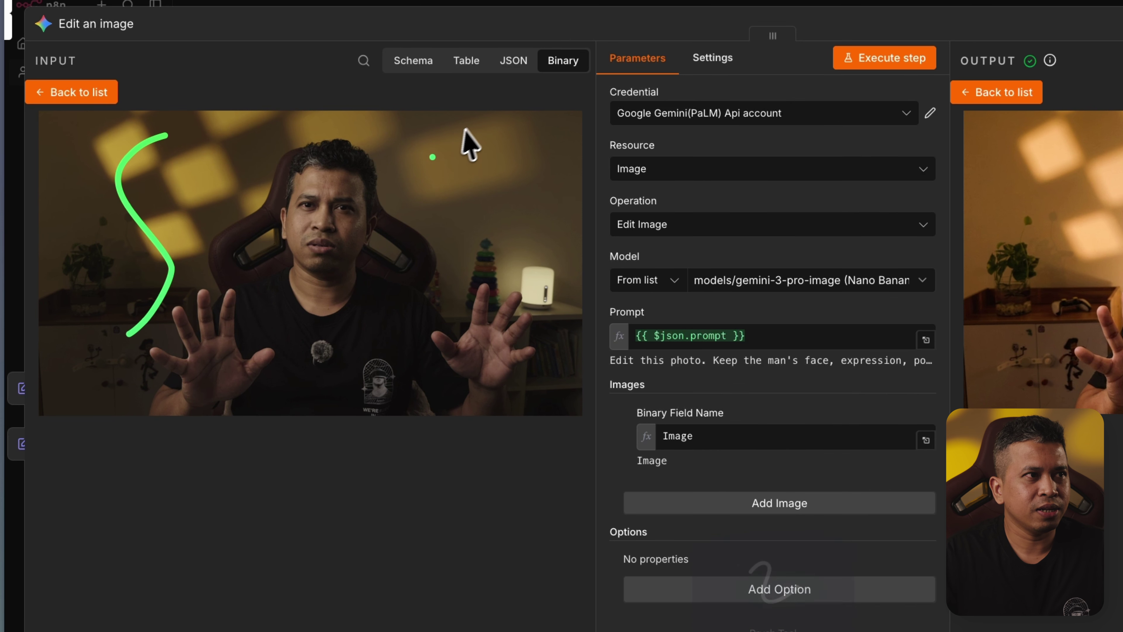
drag(459, 133, 438, 250)
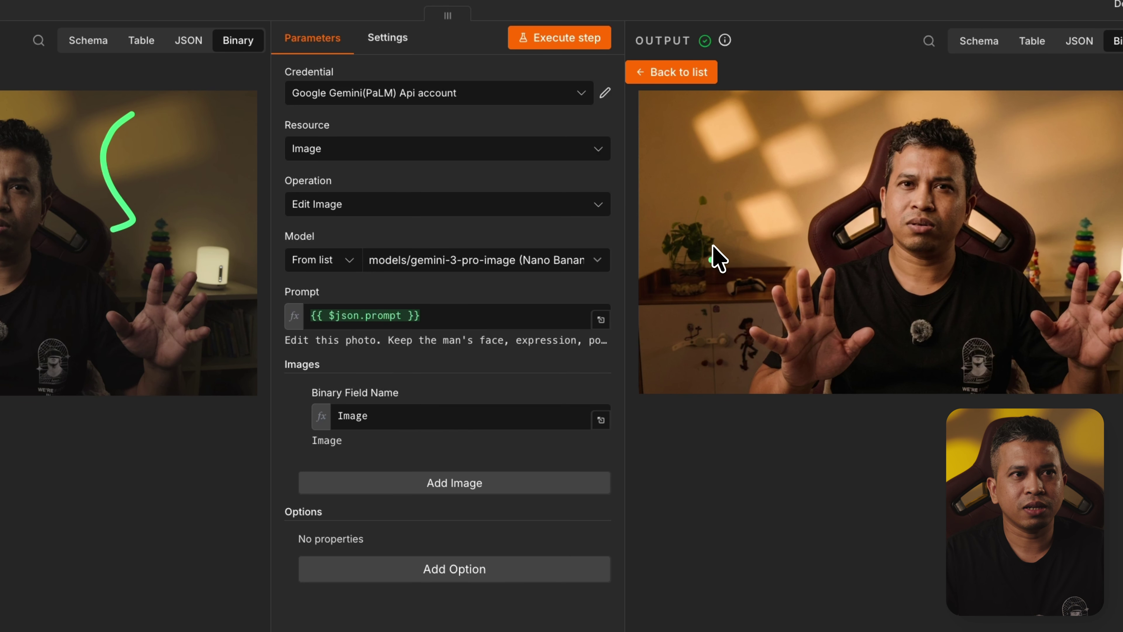
mouse_move(713, 259)
mouse_down()
mouse_move(722, 296)
mouse_move(706, 283)
mouse_up()
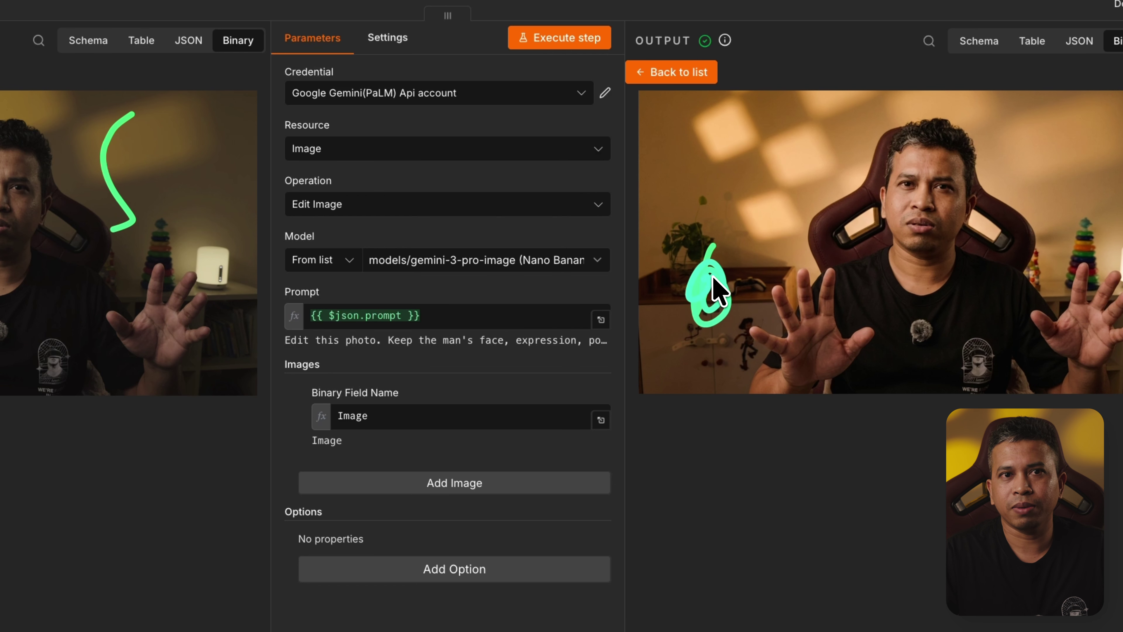
drag(218, 175, 228, 249)
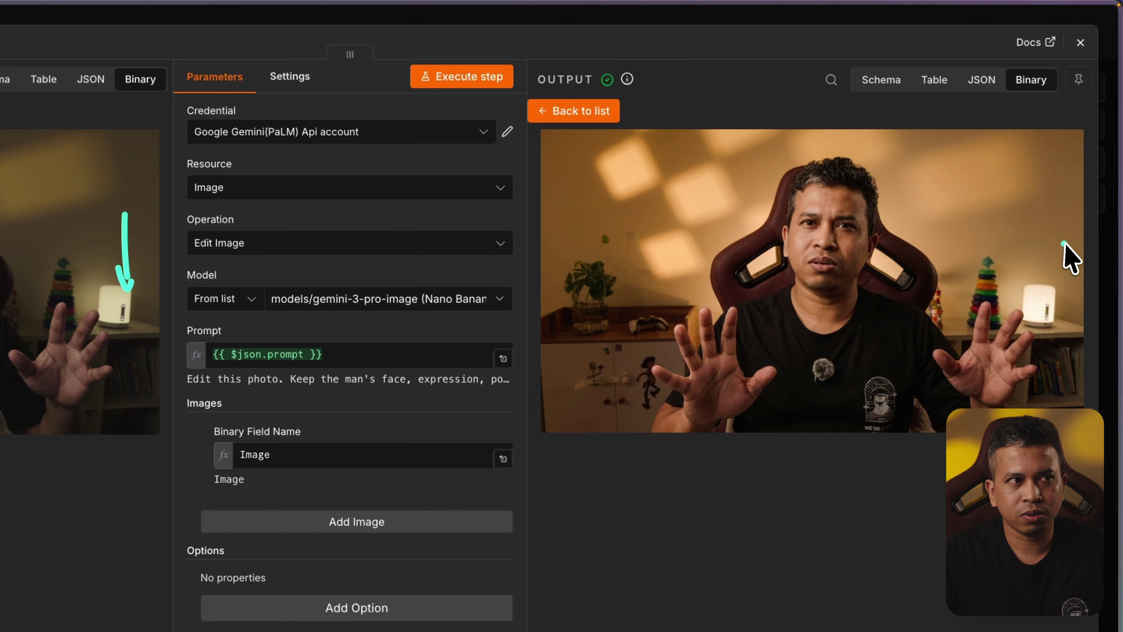
drag(1122, 210, 1122, 212)
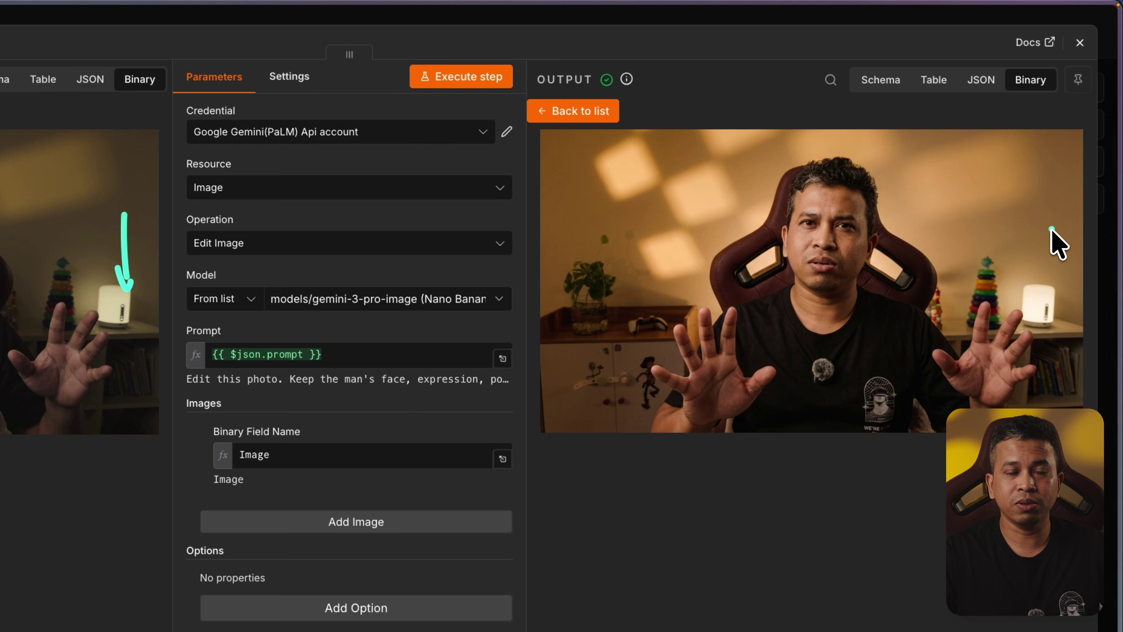
click(1081, 43)
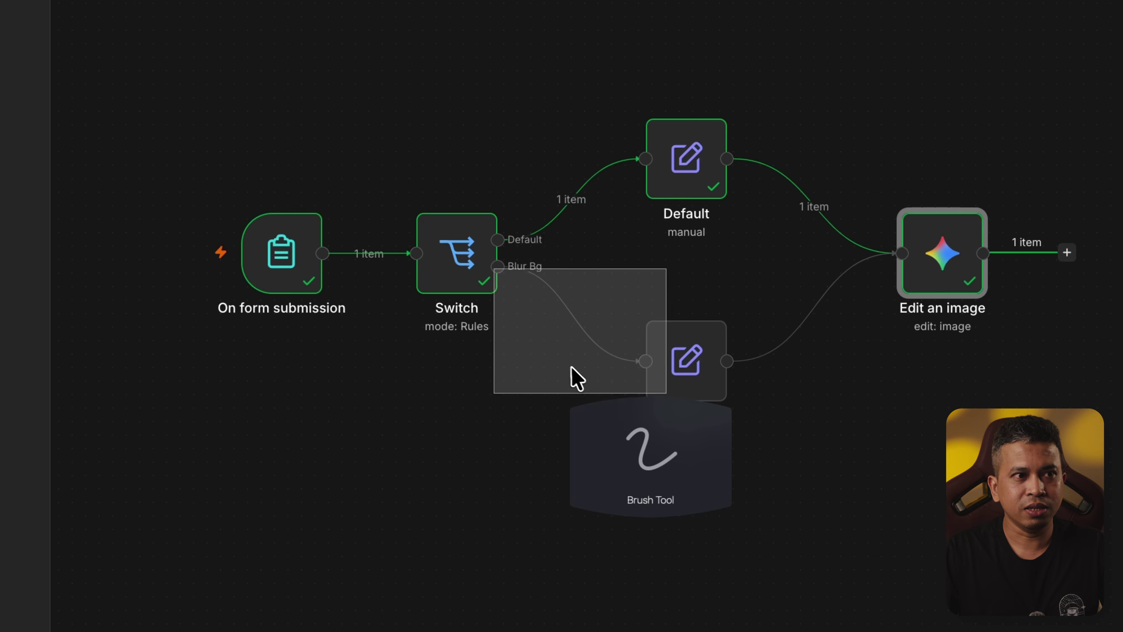
mouse_move(503, 309)
mouse_down()
mouse_move(530, 339)
mouse_move(898, 335)
mouse_move(912, 324)
mouse_up()
drag(882, 314, 932, 344)
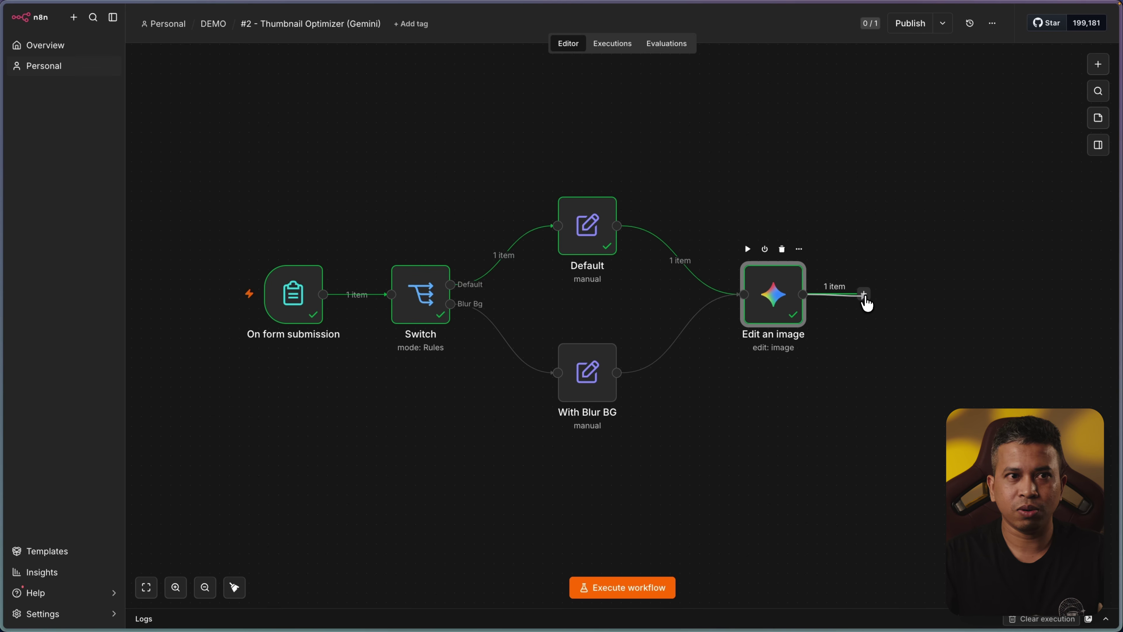
Add a Google Drive node with the Upload file action after the Edit an image node.
click(870, 294)
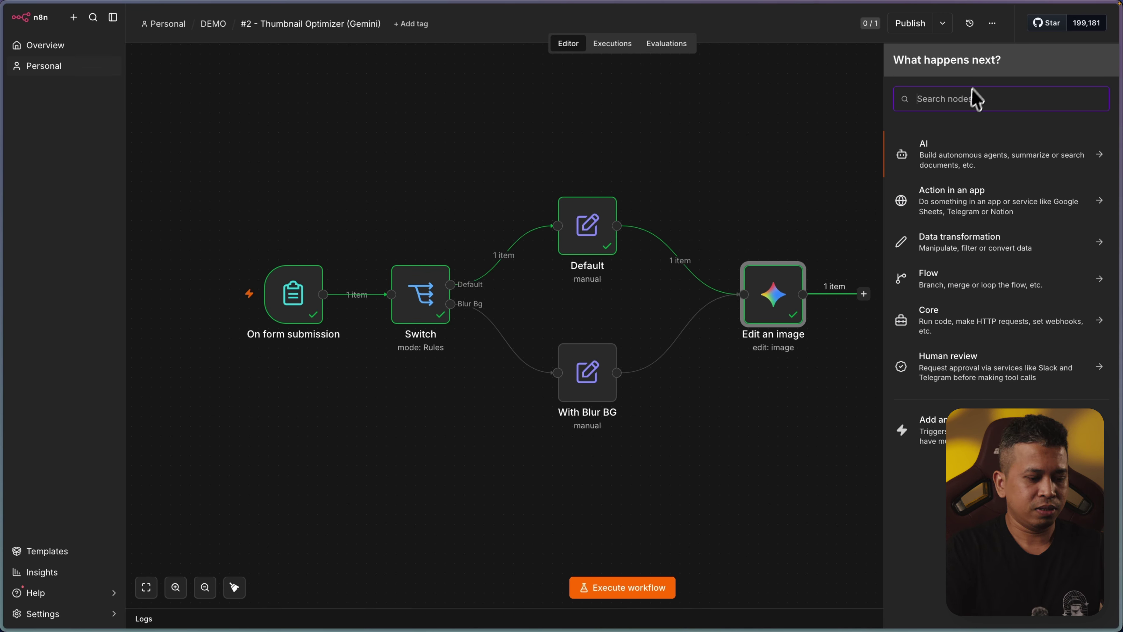
text(drive)
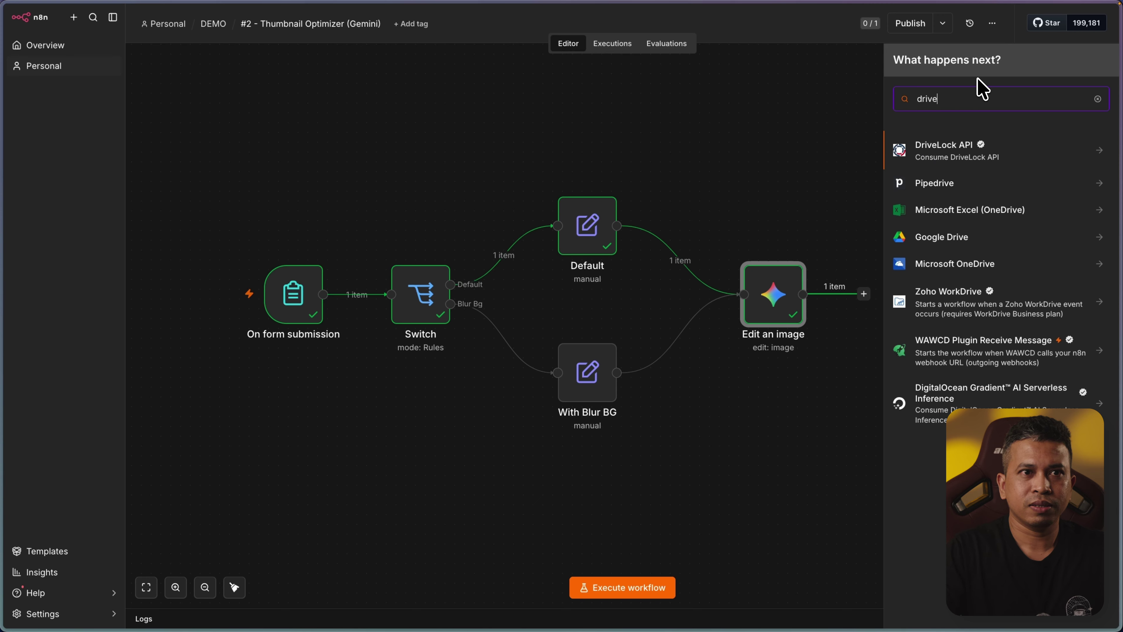
text(\)
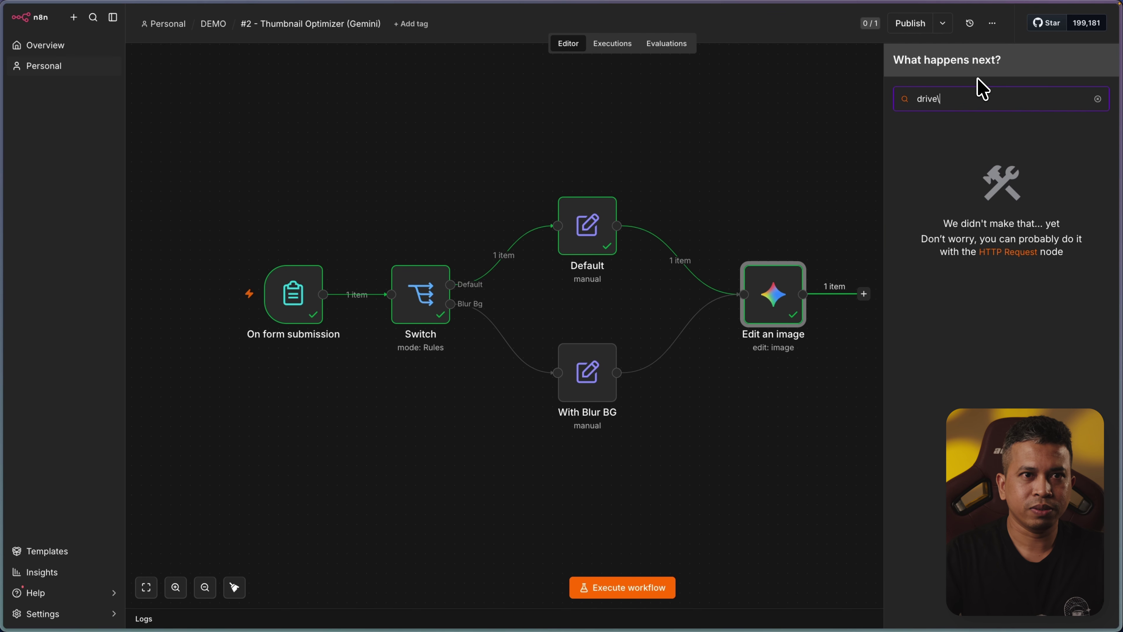
key(BackSpace)
key(Down)
key(Return)
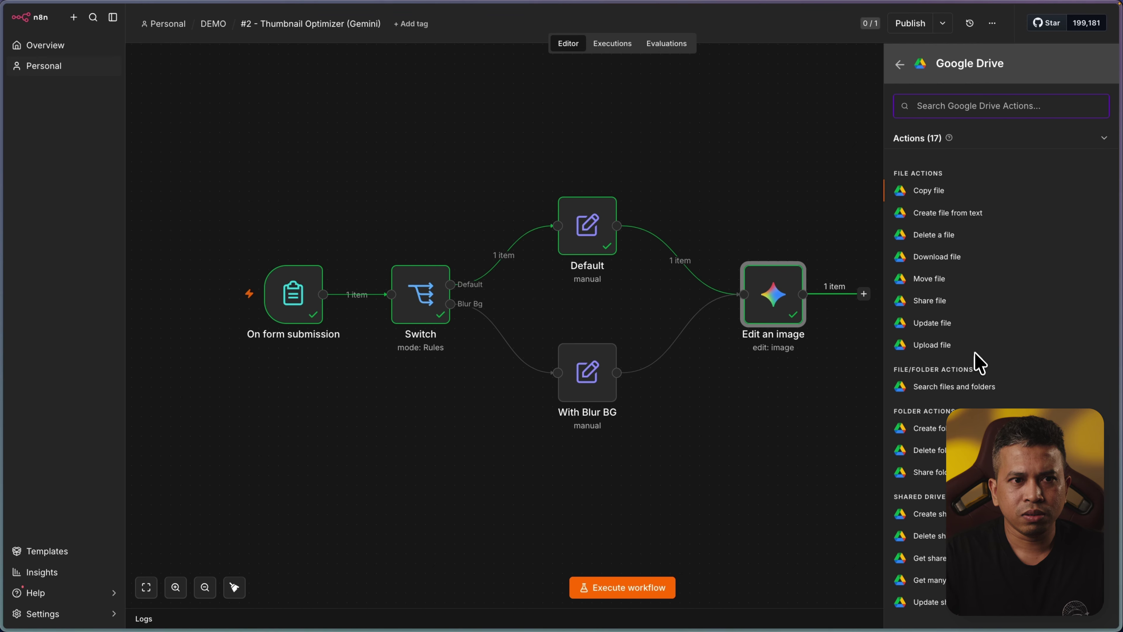
scroll(982, 367, down, 1)
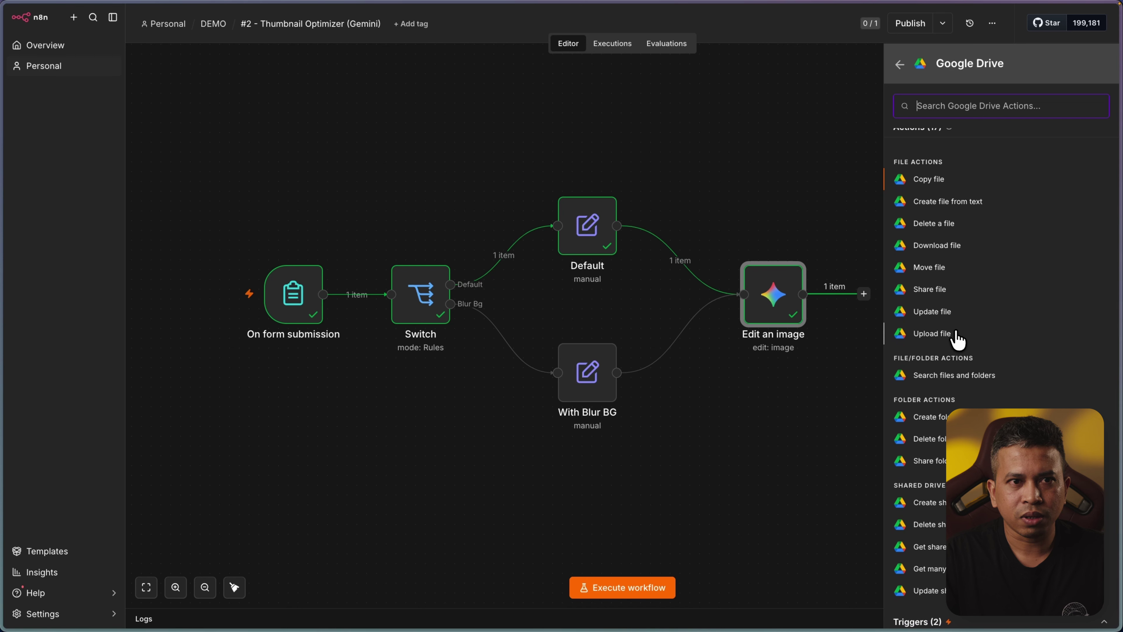
click(932, 333)
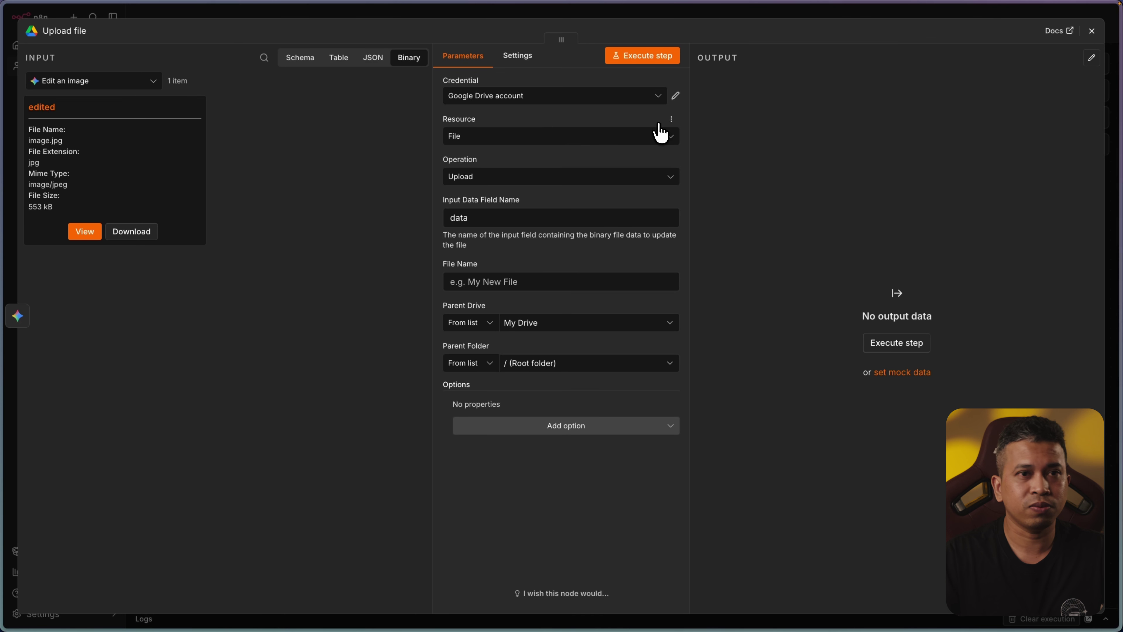
Set the Upload file node's Input Data Field Name to edited, matching the binary field from the Edit an image node.
double_click(513, 221)
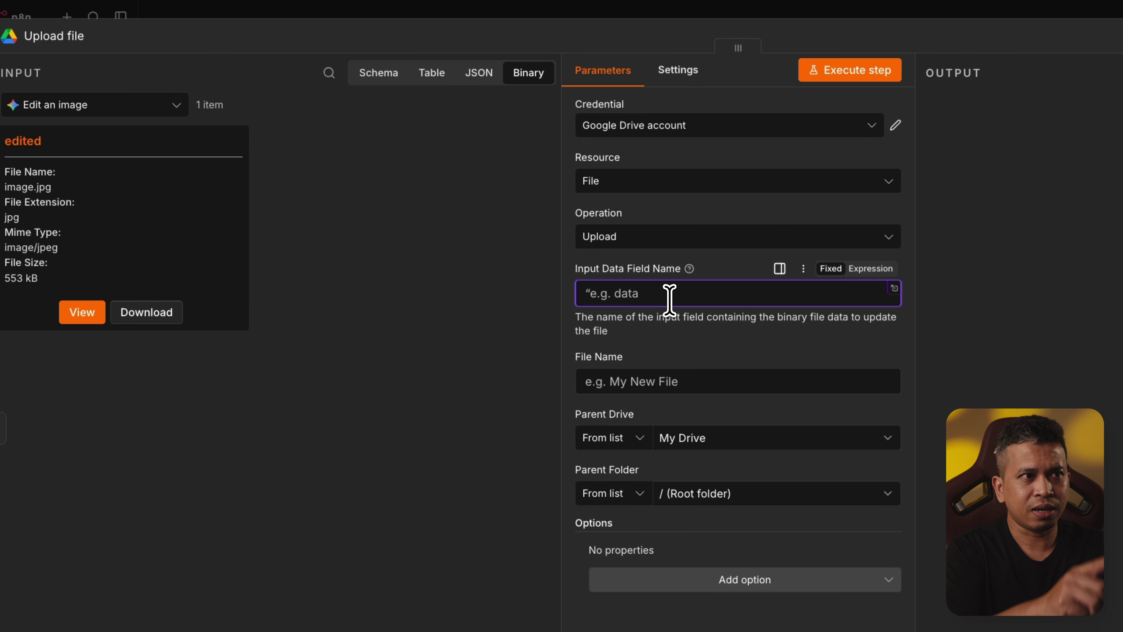
key(ctrl+alt+a)
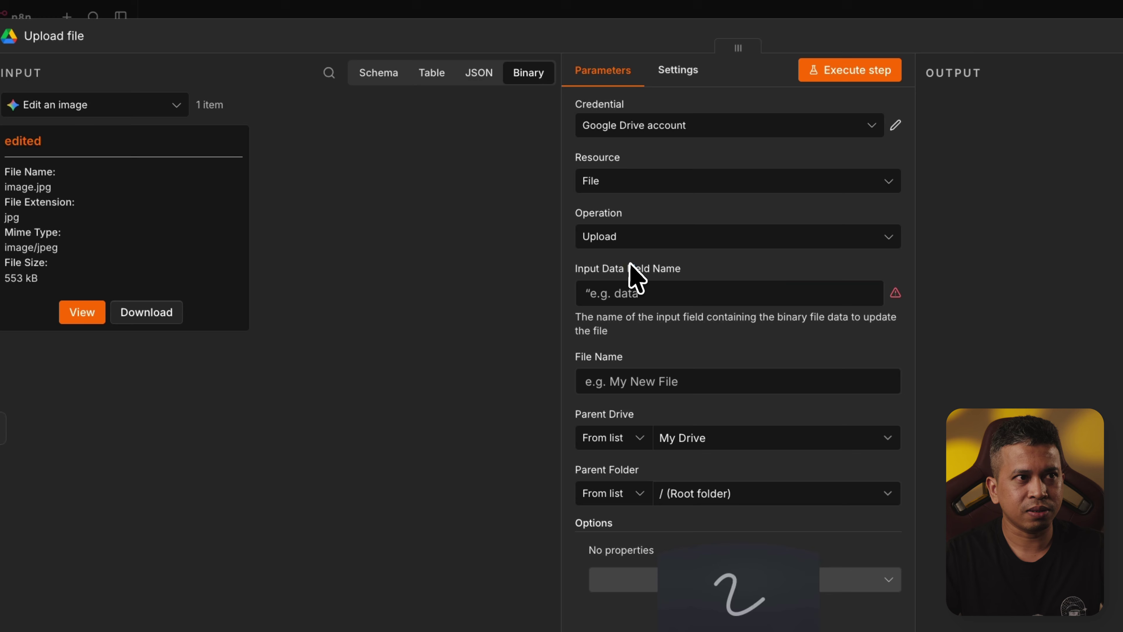
mouse_move(632, 270)
mouse_down()
mouse_move(396, 141)
mouse_move(105, 140)
mouse_move(84, 155)
mouse_move(97, 151)
mouse_move(93, 130)
mouse_move(23, 163)
mouse_up()
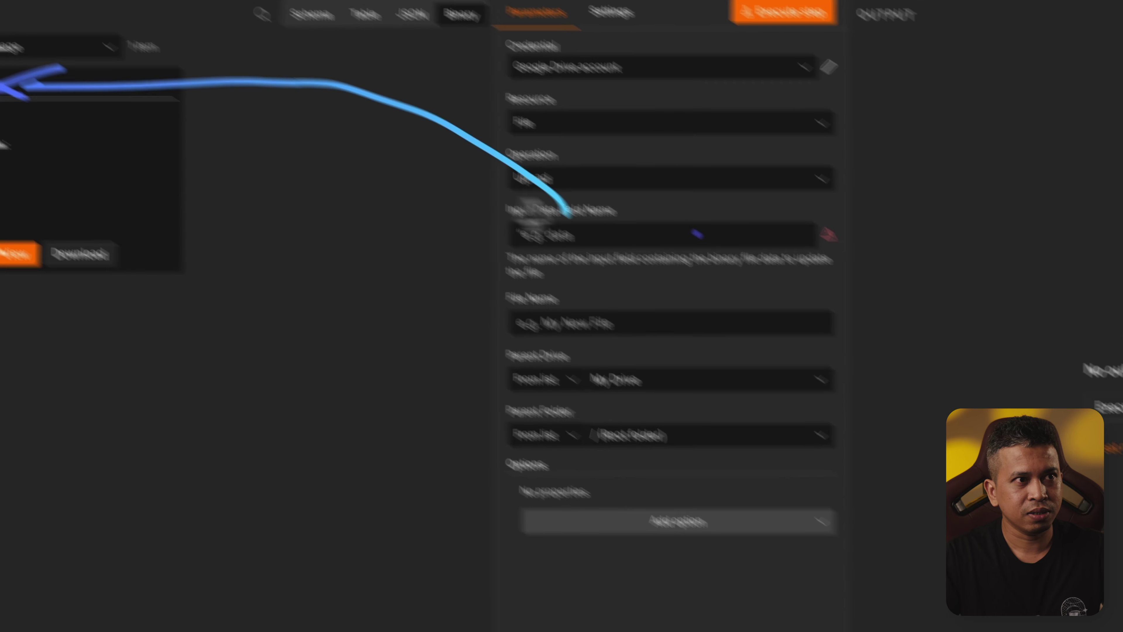
click(719, 301)
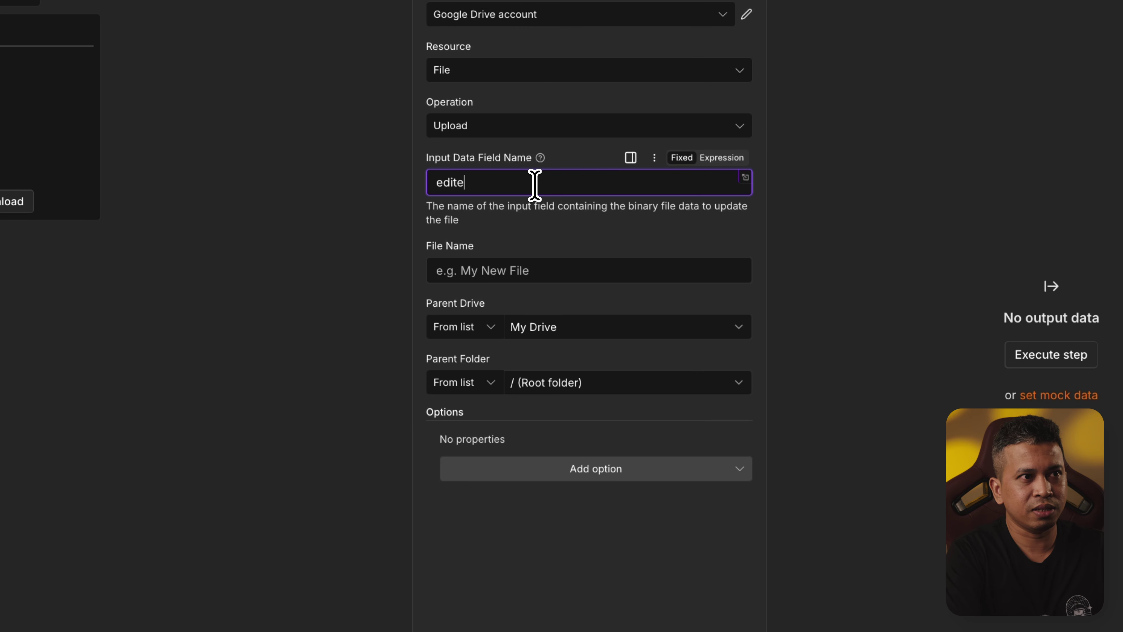
Copy the name format {{ $now.format('yyyyMMdd-HHmmss') }}.png from the VS Code notes into the Upload file node's File Name.
click(518, 270)
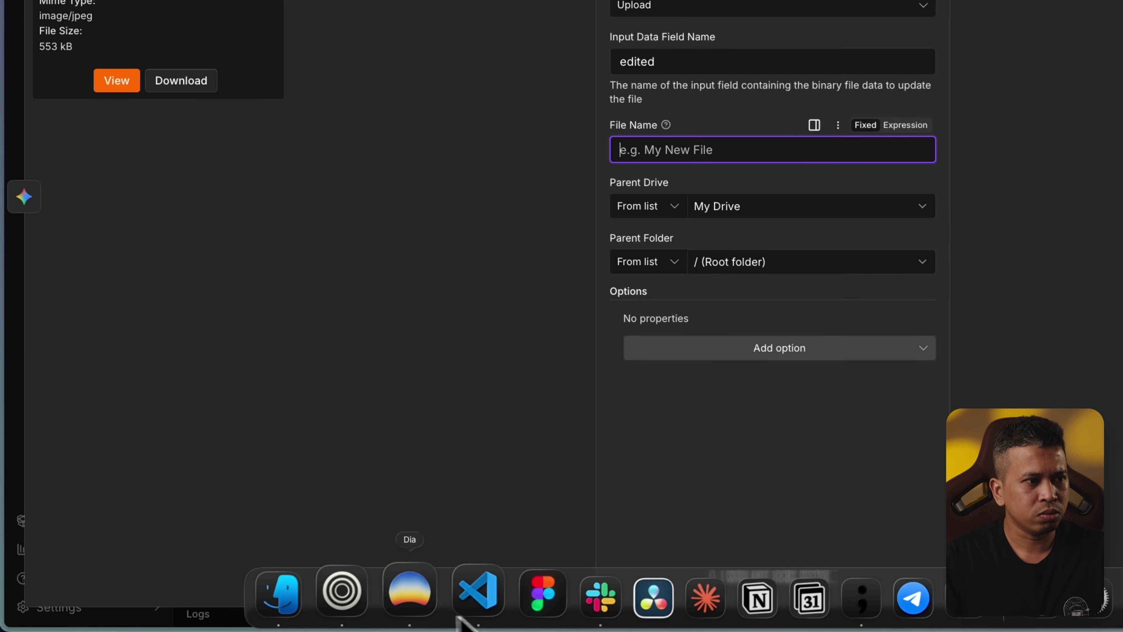
click(460, 610)
drag(393, 399, 8, 396)
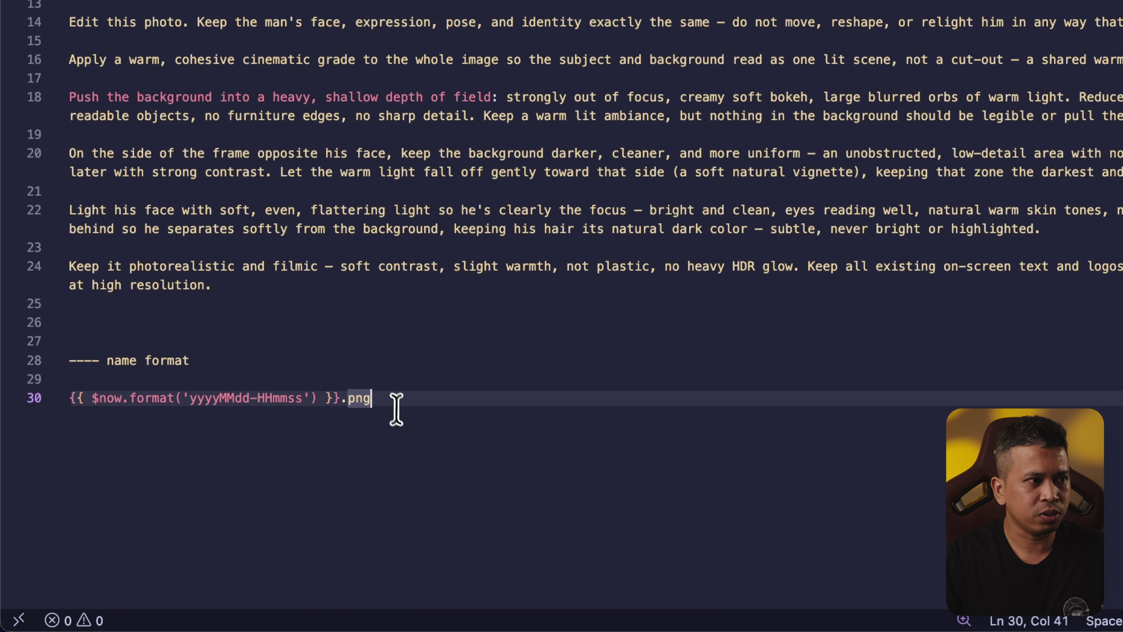
key(super+c)
key(super+Tab)
key(super+v)
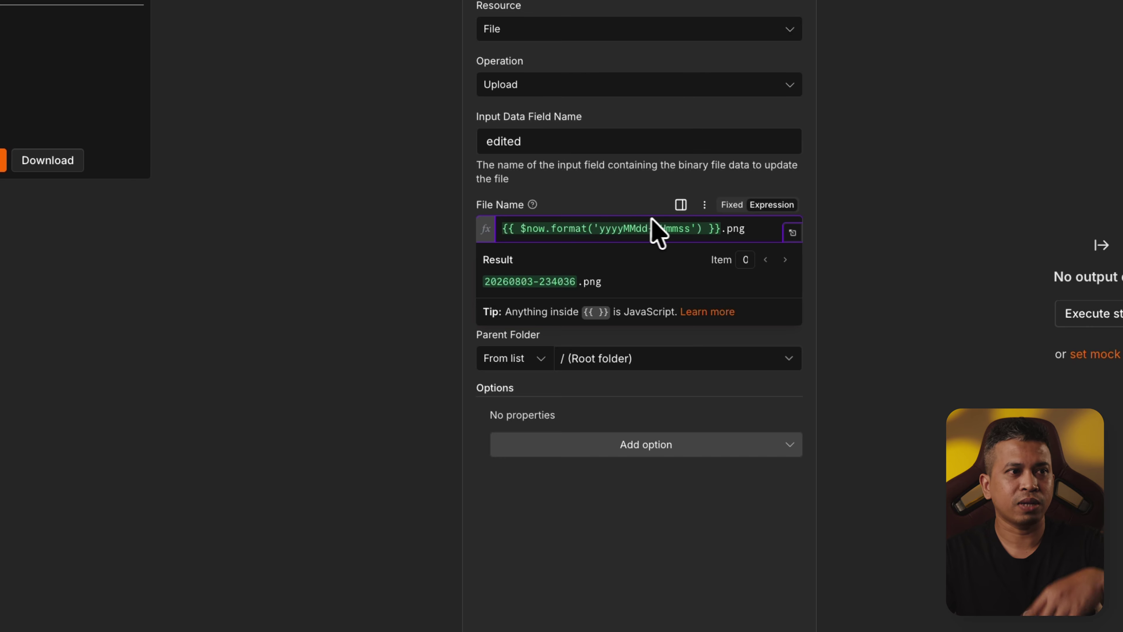
click(701, 509)
Keep My Drive as the parent drive and choose youtube thumb as the parent folder for the upload.
click(662, 303)
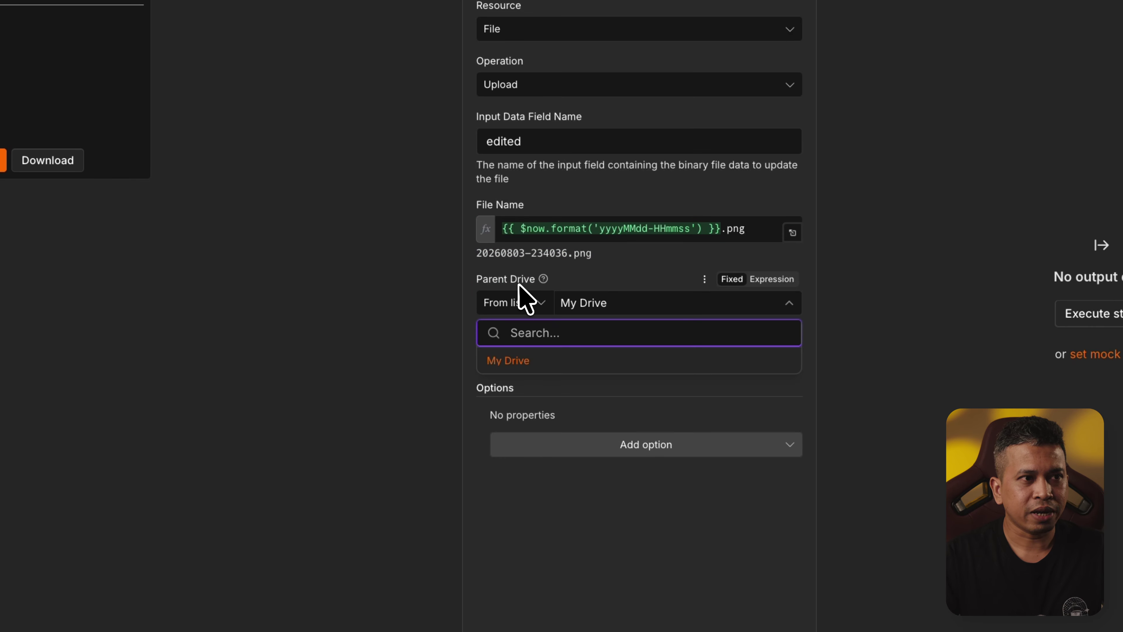
click(534, 358)
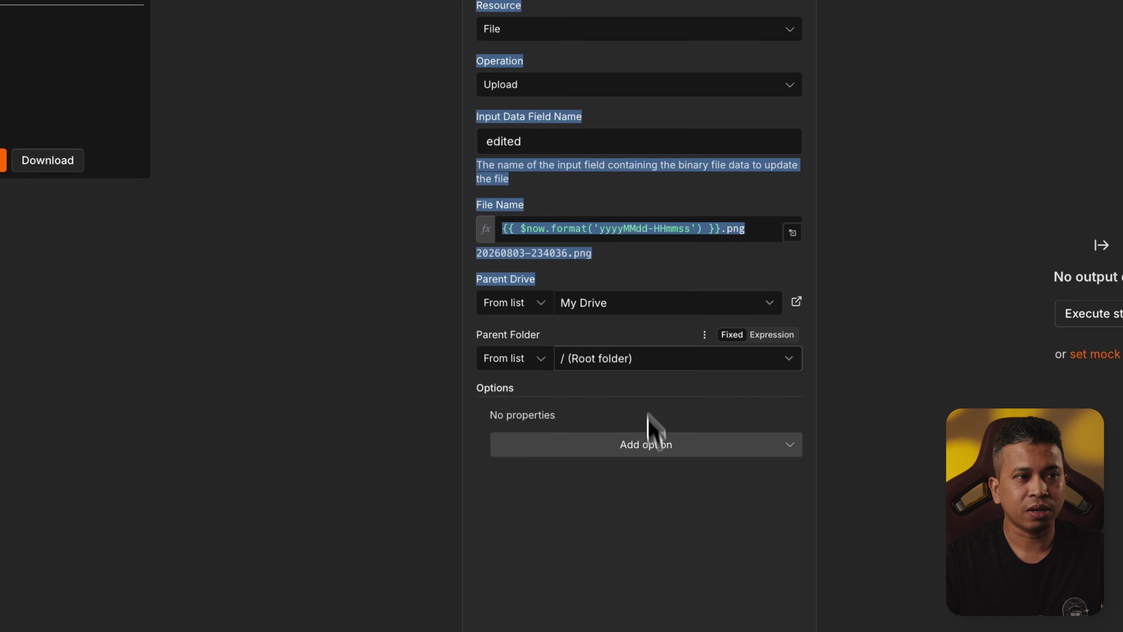
click(650, 495)
click(634, 361)
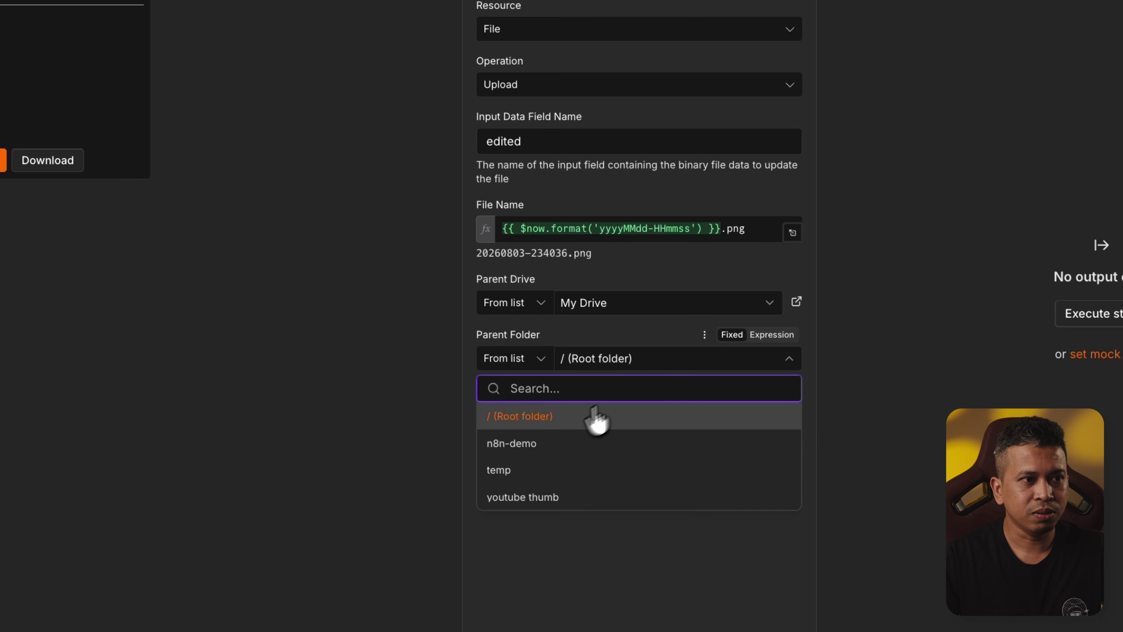
click(540, 497)
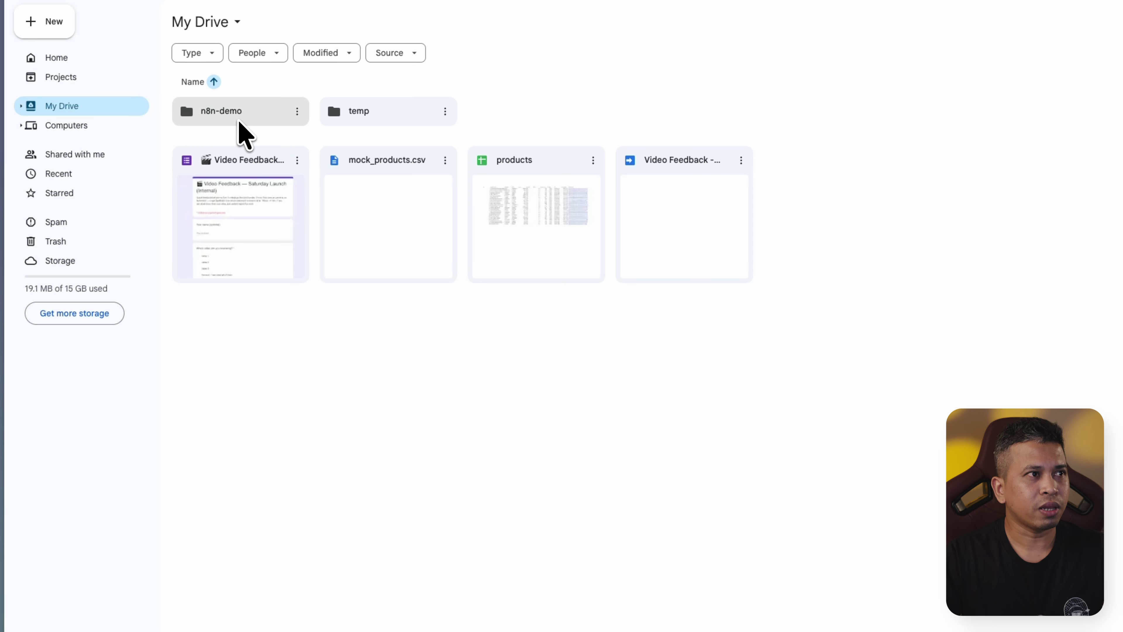
In Google Drive, open the youtube thumb folder inside n8n-demo and move the existing image 20260801-231411.png to trash.
double_click(238, 121)
click(240, 167)
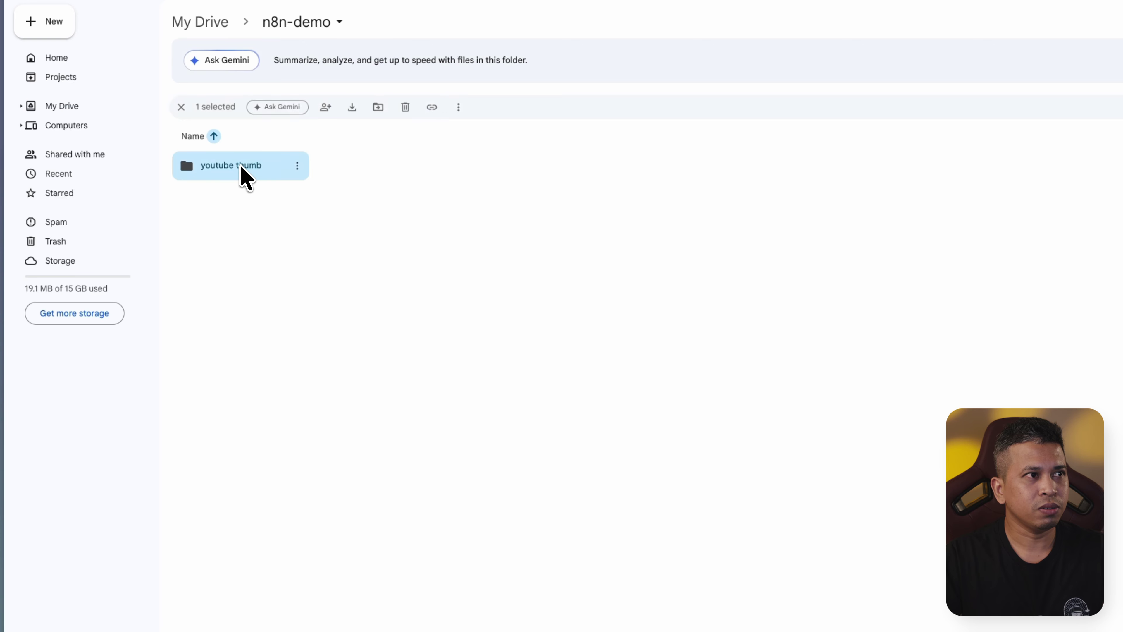
double_click(241, 168)
click(298, 166)
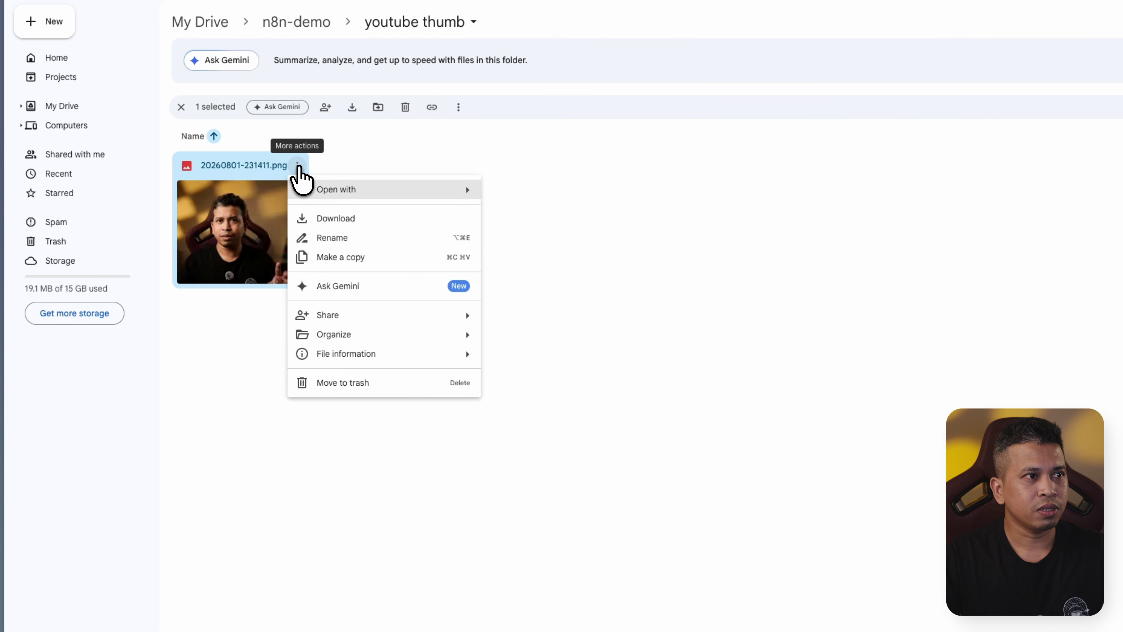
click(365, 383)
Return to the Thumbnail Optimizer workflow in n8n and execute the Upload file step.
mouse_move(6, 200)
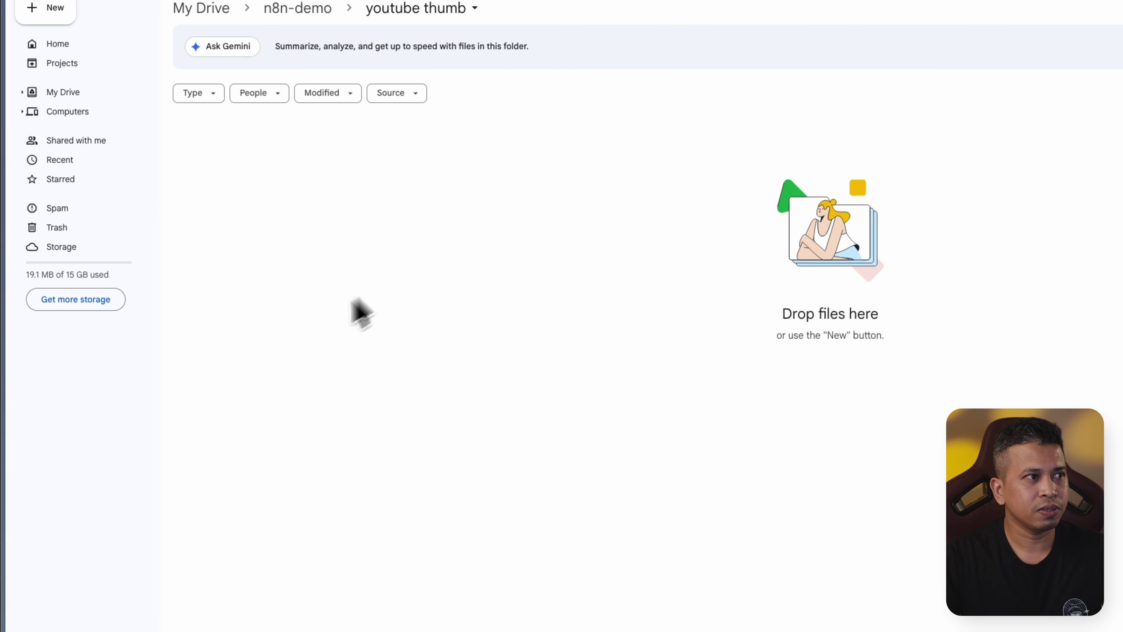
mouse_move(14, 352)
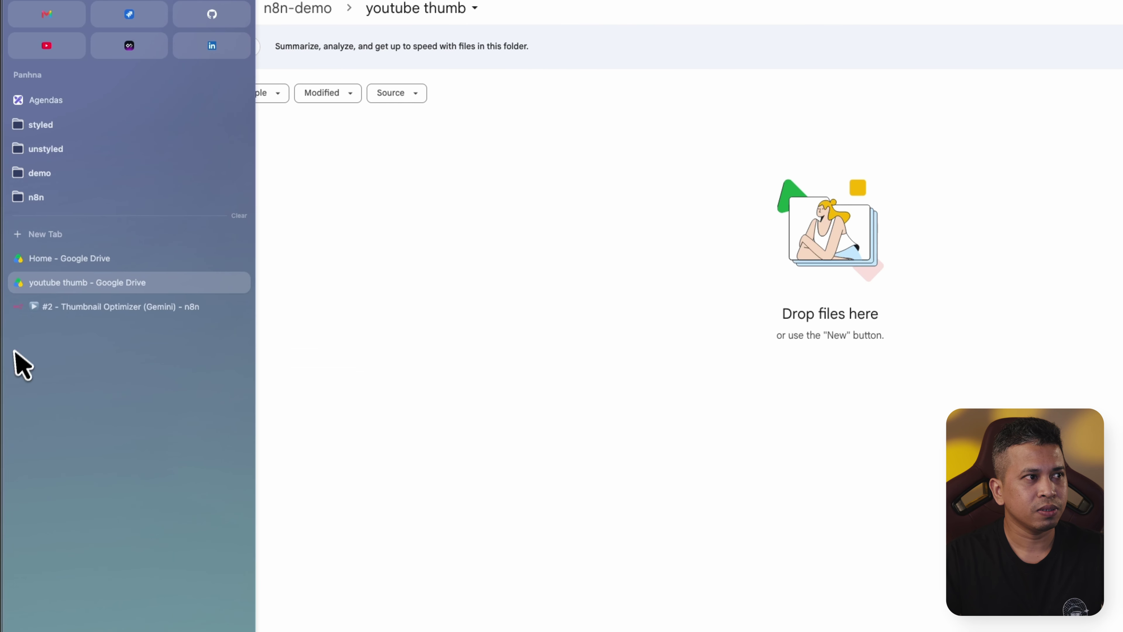
click(88, 308)
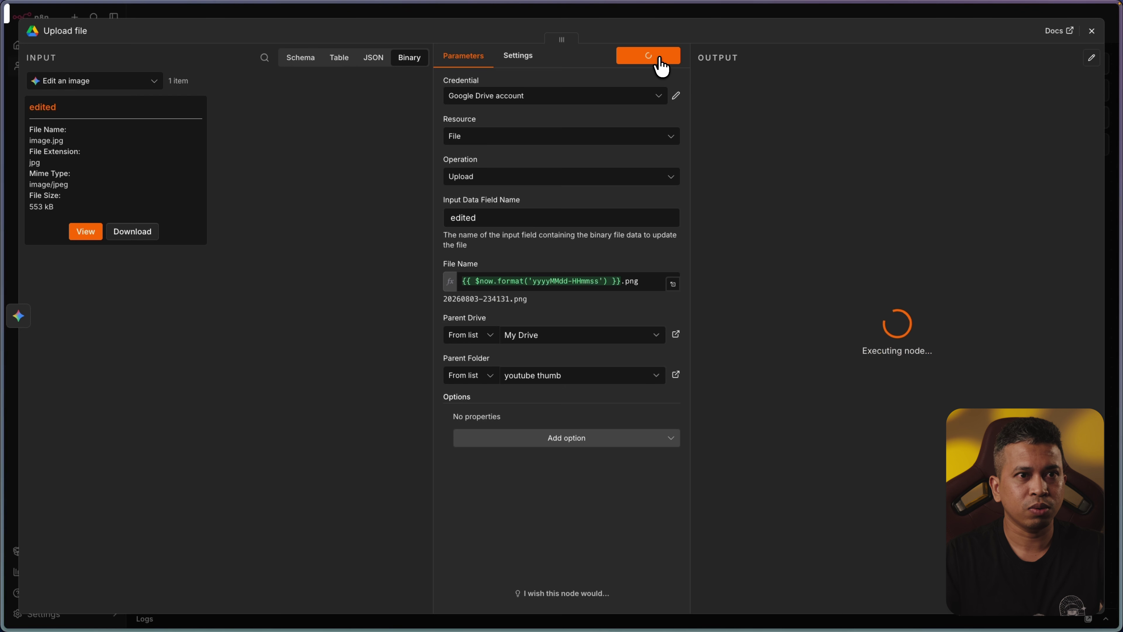
Switch to the youtube thumb folder in Google Drive and open the newly uploaded image to check it.
mouse_move(2, 398)
click(85, 247)
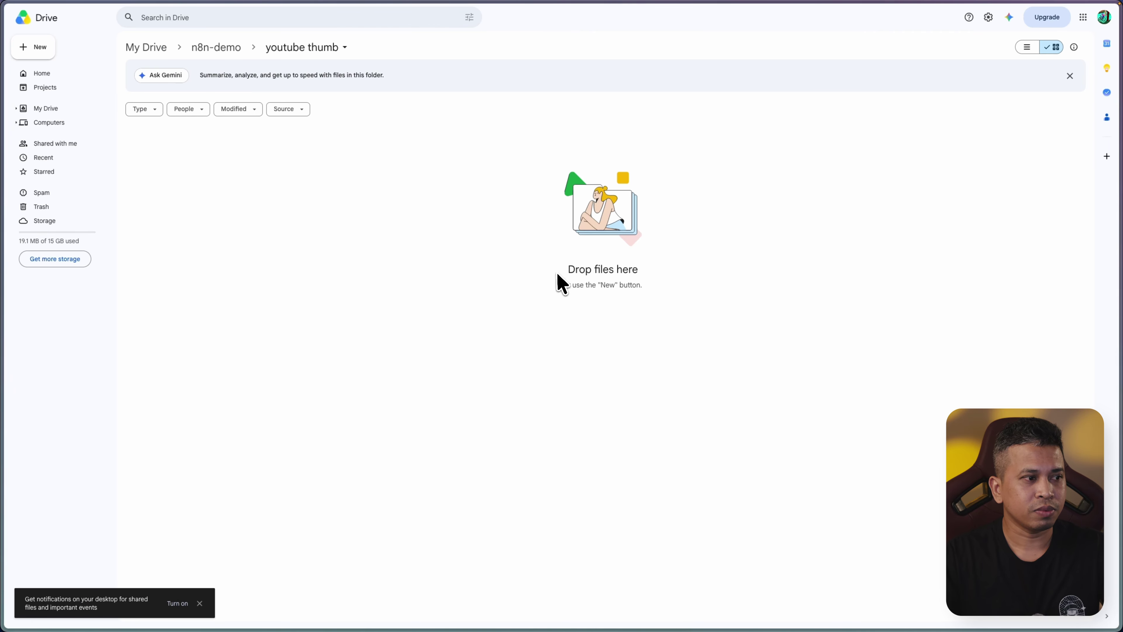
mouse_move(25, 363)
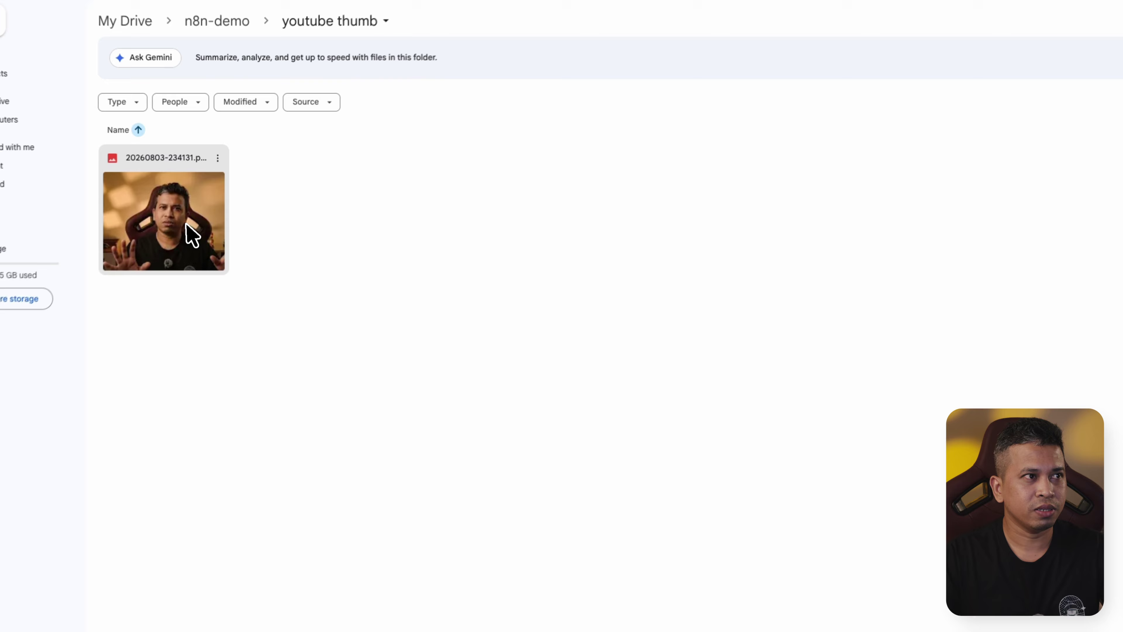
double_click(196, 210)
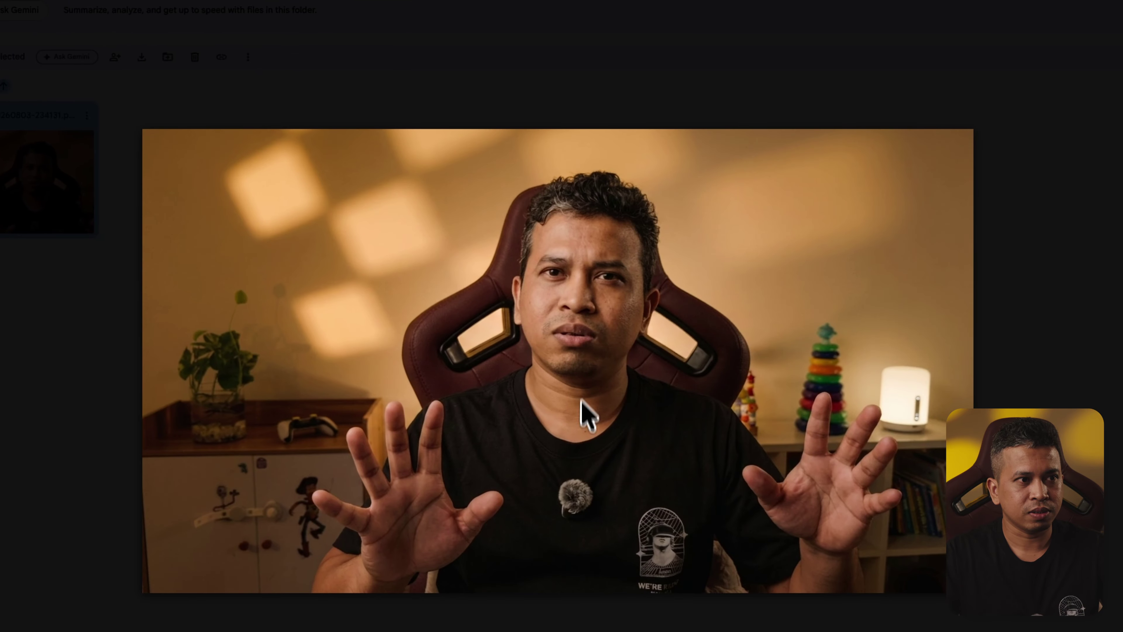
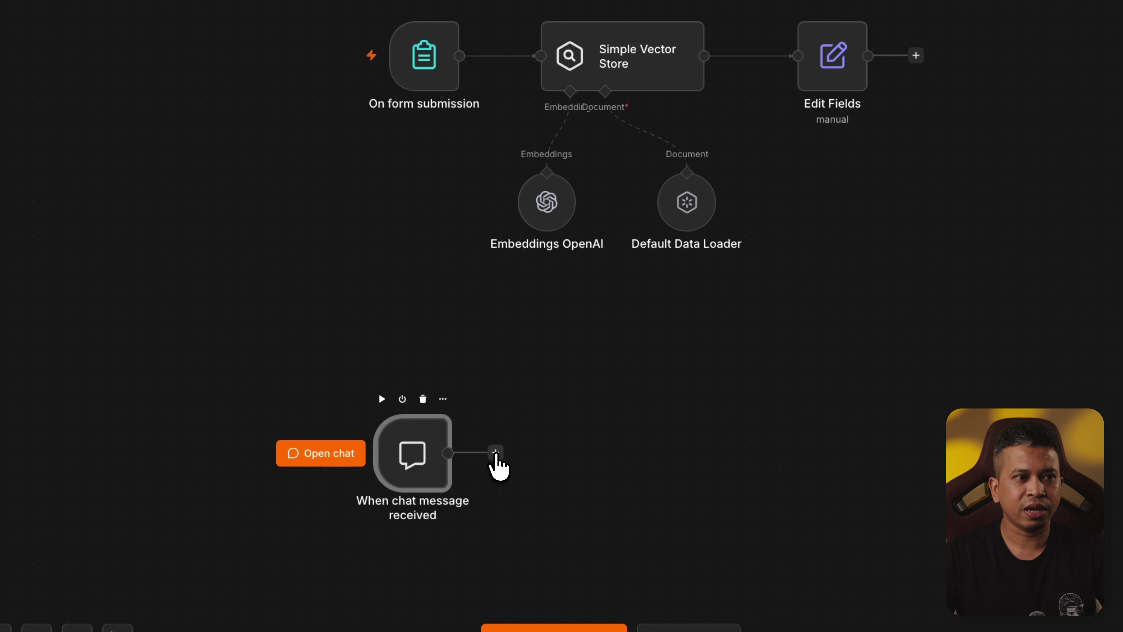
In the Simple RAG workflow, add an AI Agent node after the chat message trigger and close its settings.
click(496, 452)
text(ai g)
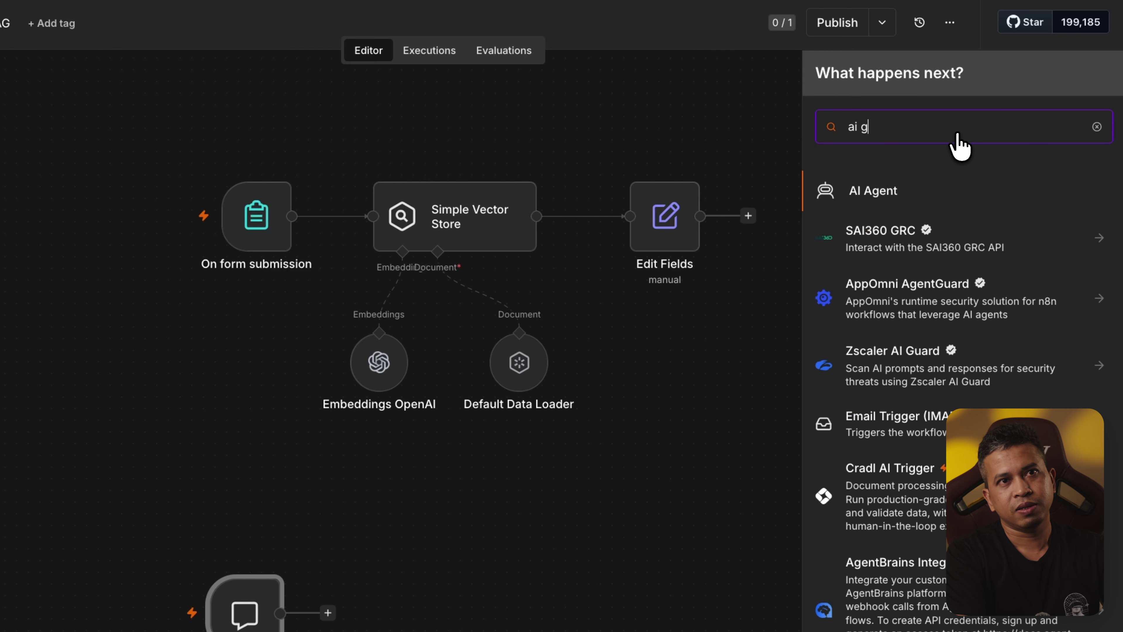
text(ent)
click(909, 202)
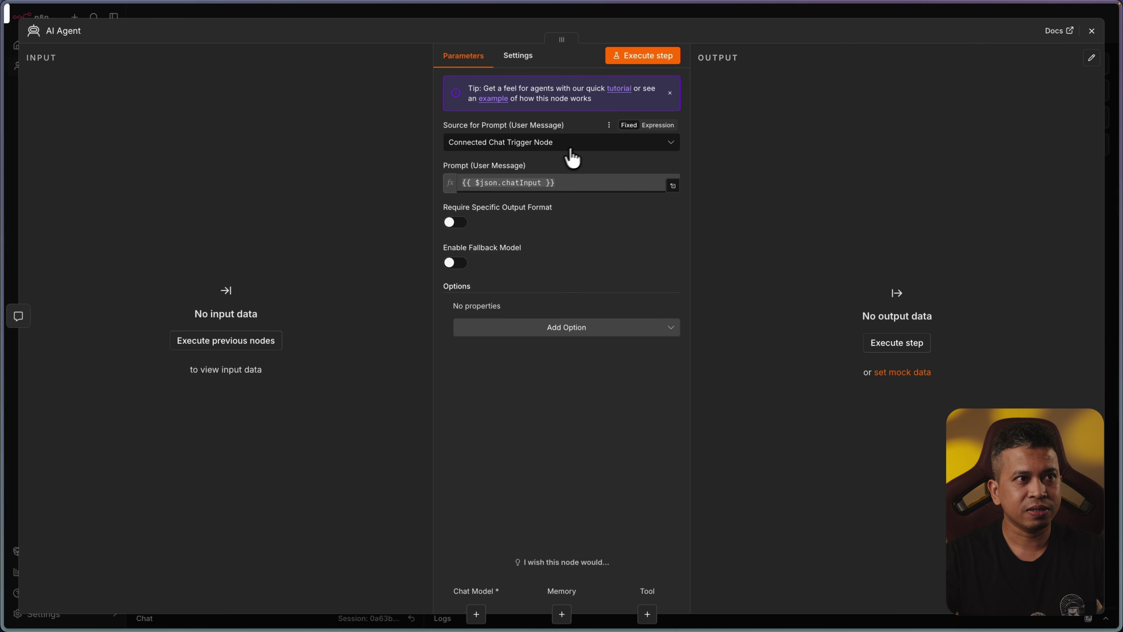
click(1092, 31)
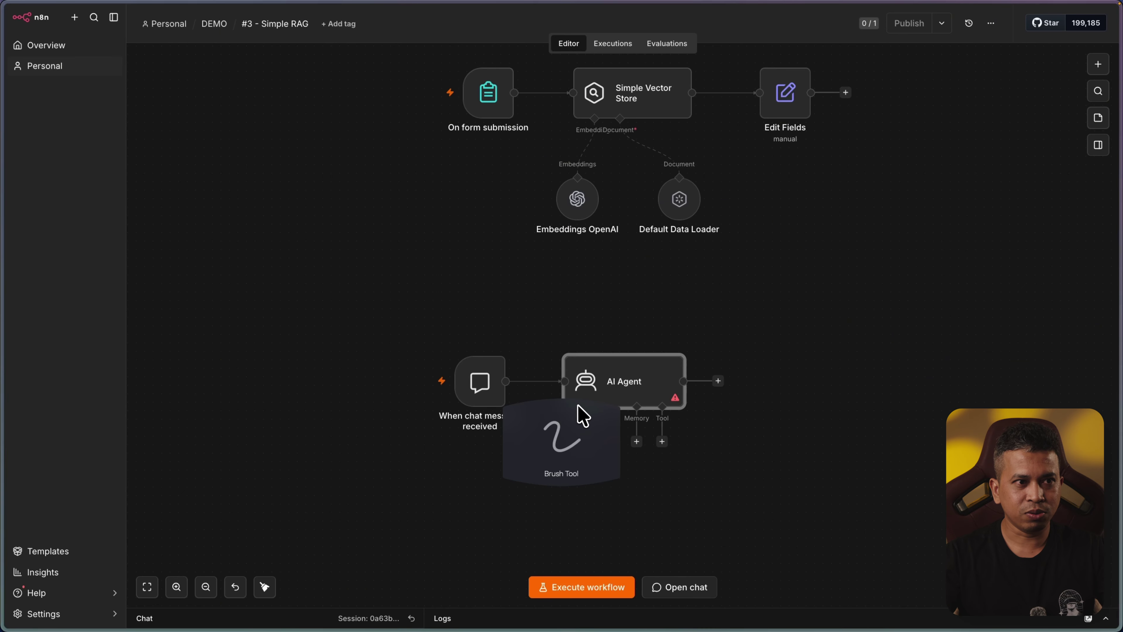
mouse_move(573, 402)
mouse_down()
mouse_move(566, 464)
mouse_move(560, 458)
mouse_up()
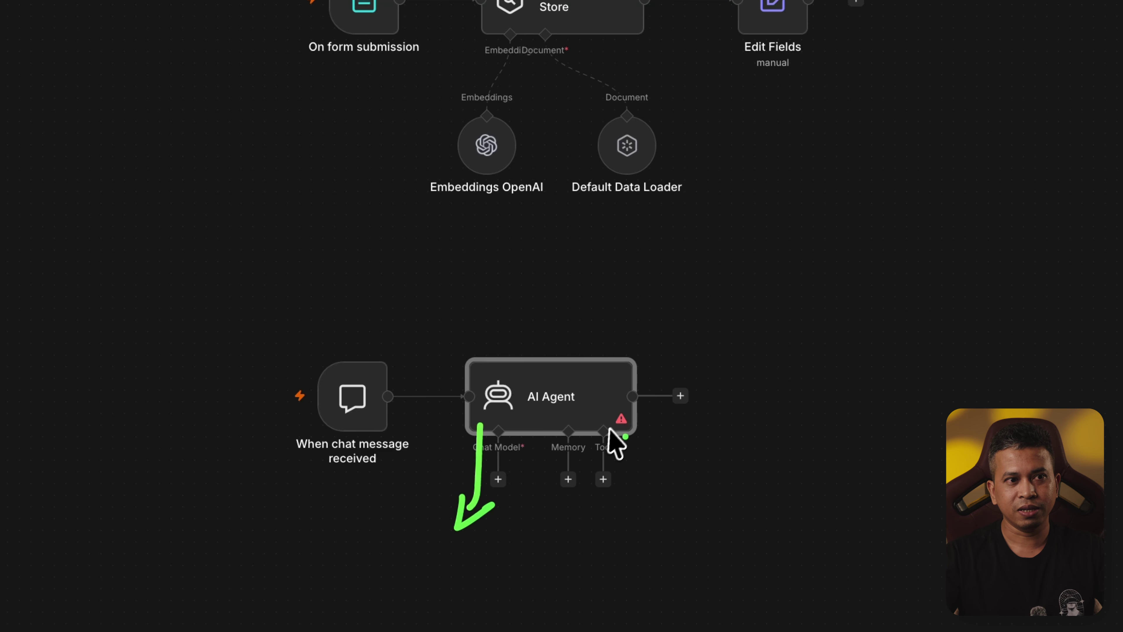
drag(614, 423, 639, 512)
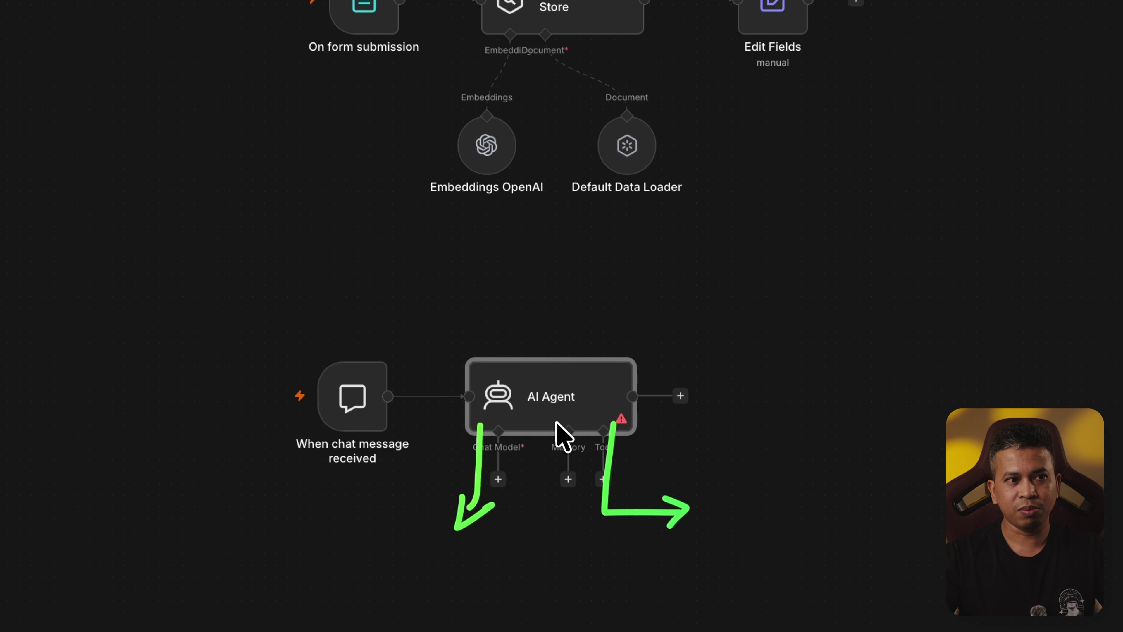
drag(543, 384, 583, 400)
click(586, 389)
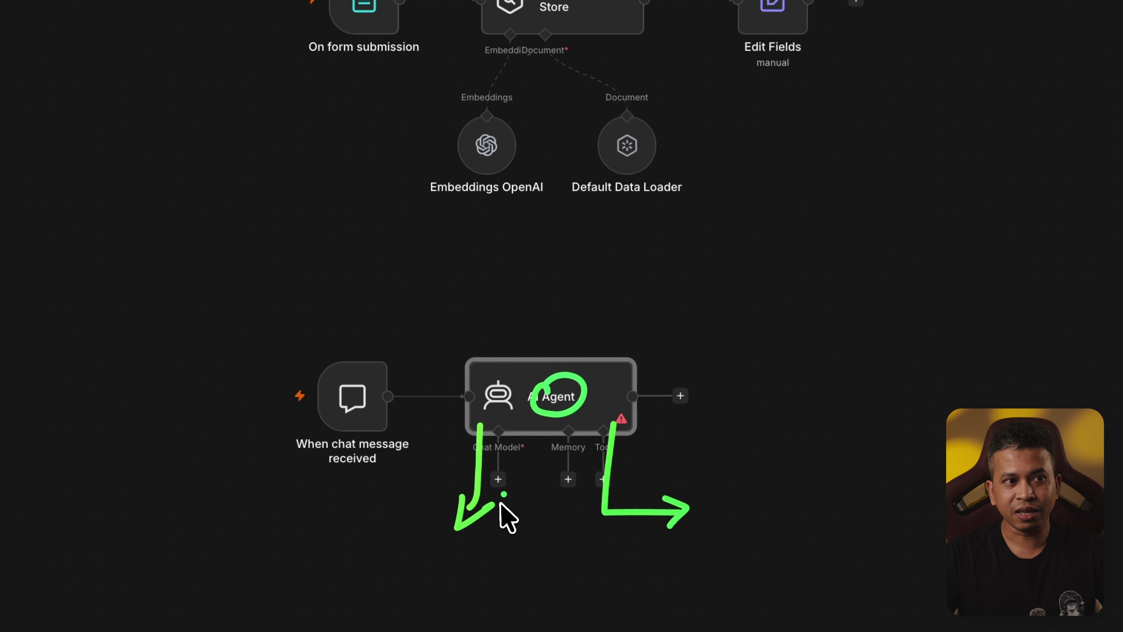
key(Escape)
key(ctrl+a)
drag(500, 415, 498, 437)
drag(460, 514, 478, 516)
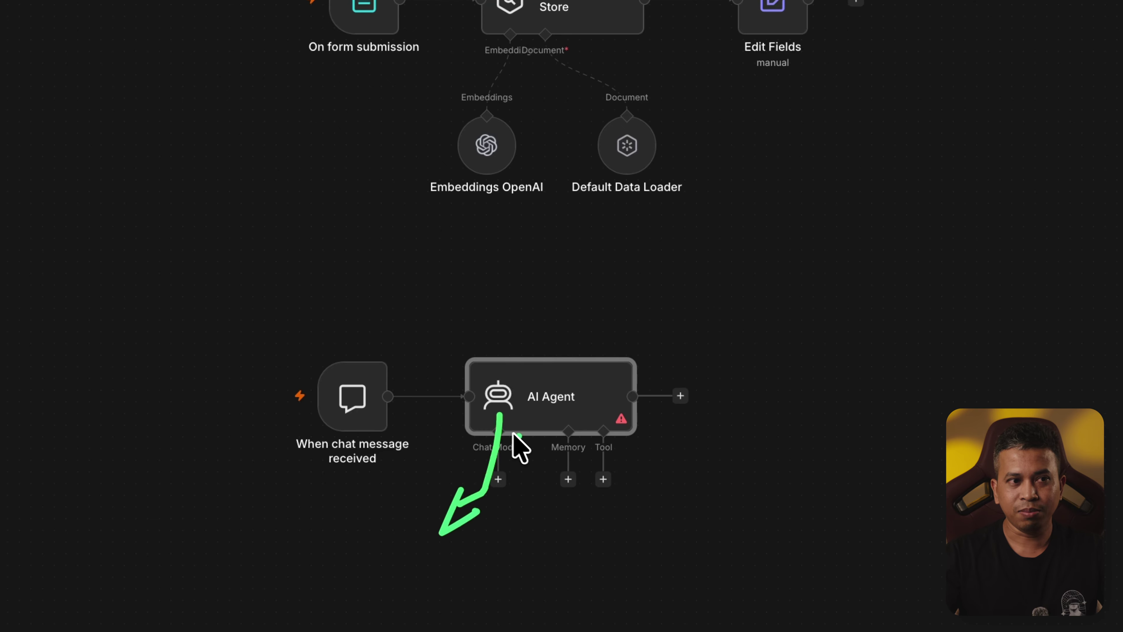
drag(515, 431, 608, 433)
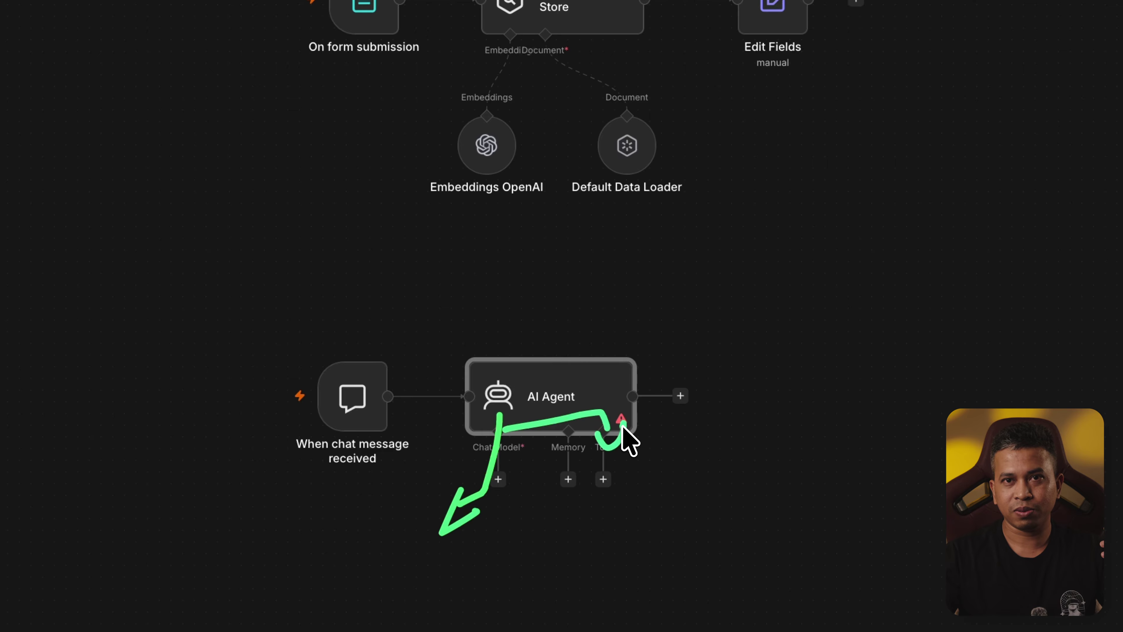
mouse_move(603, 483)
mouse_down()
mouse_move(820, 195)
mouse_move(675, 75)
mouse_move(693, 122)
mouse_up()
drag(663, 74, 743, 106)
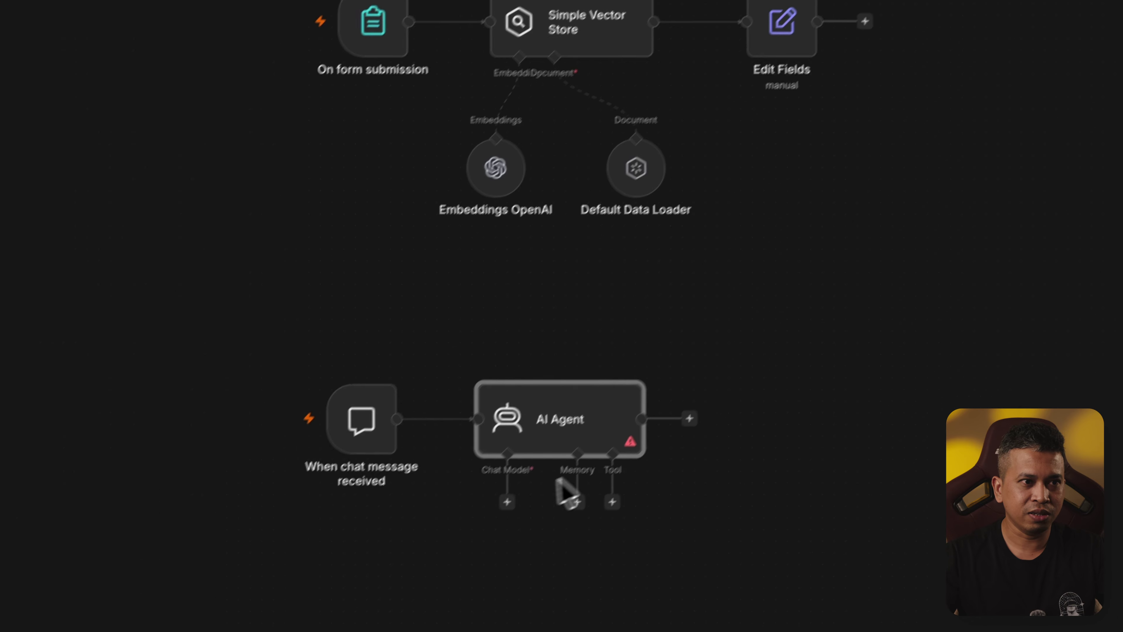
Attach an OpenAI Chat Model using gpt-5-mini to the AI Agent's chat model connection and close its settings.
click(488, 520)
text(open)
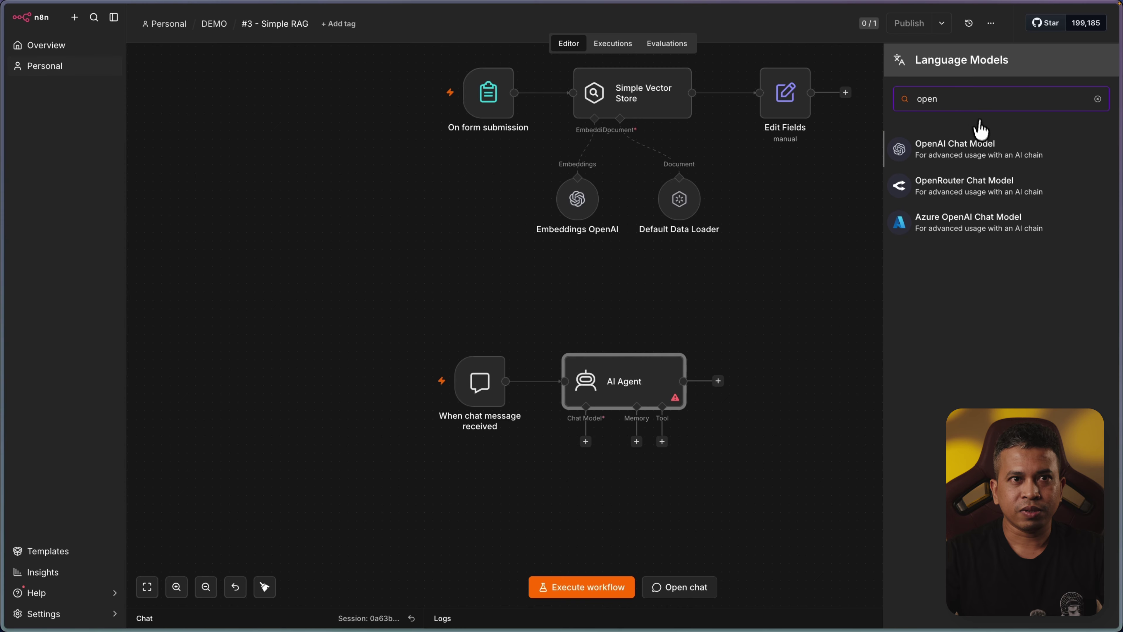
click(959, 150)
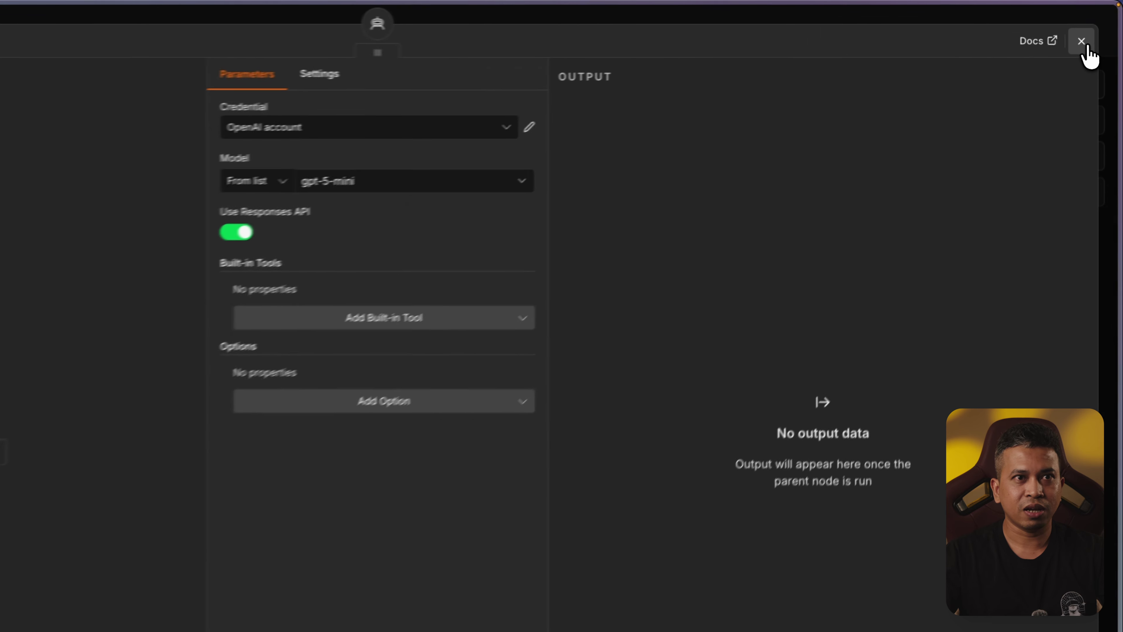
click(1092, 30)
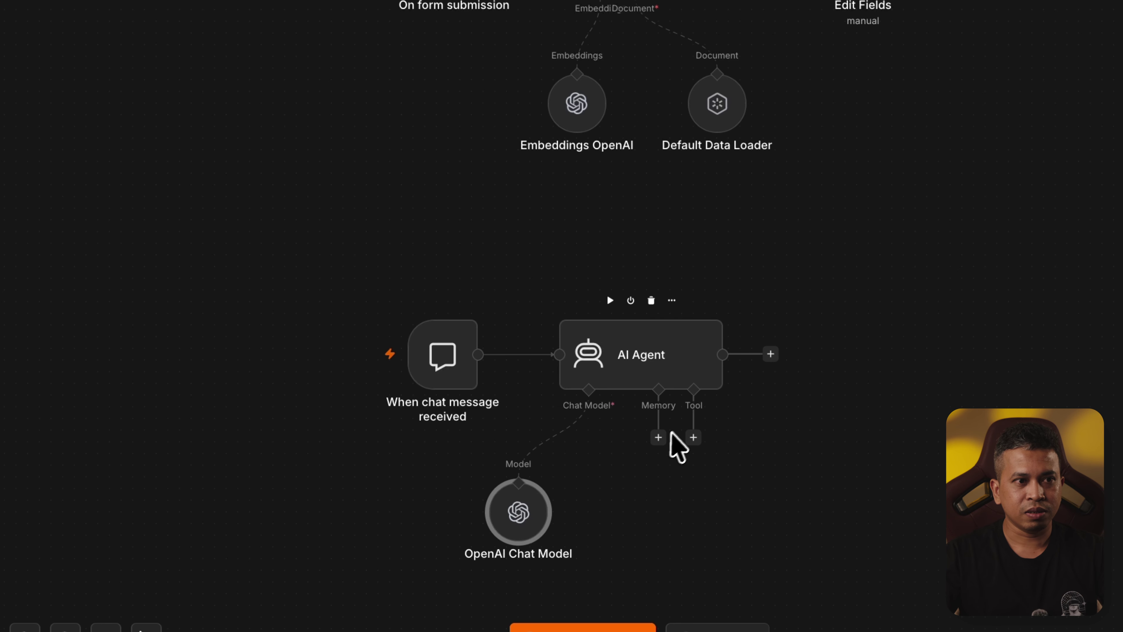
Attach a Simple Memory with a context window length of 10 to the AI Agent and place it beside the chat model.
click(659, 437)
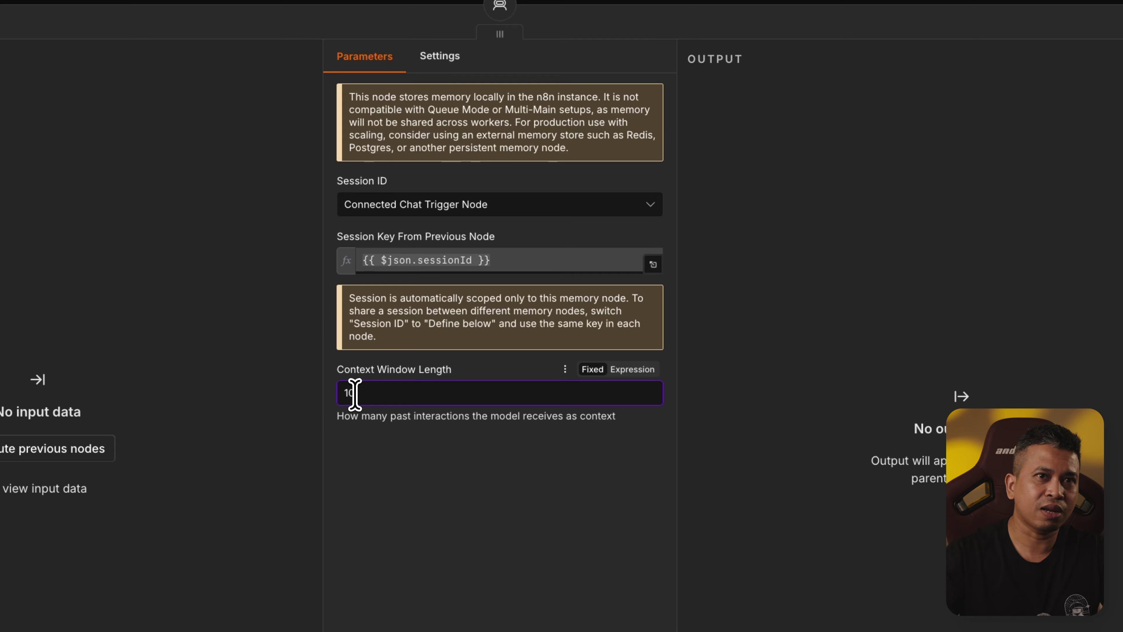
click(1083, 48)
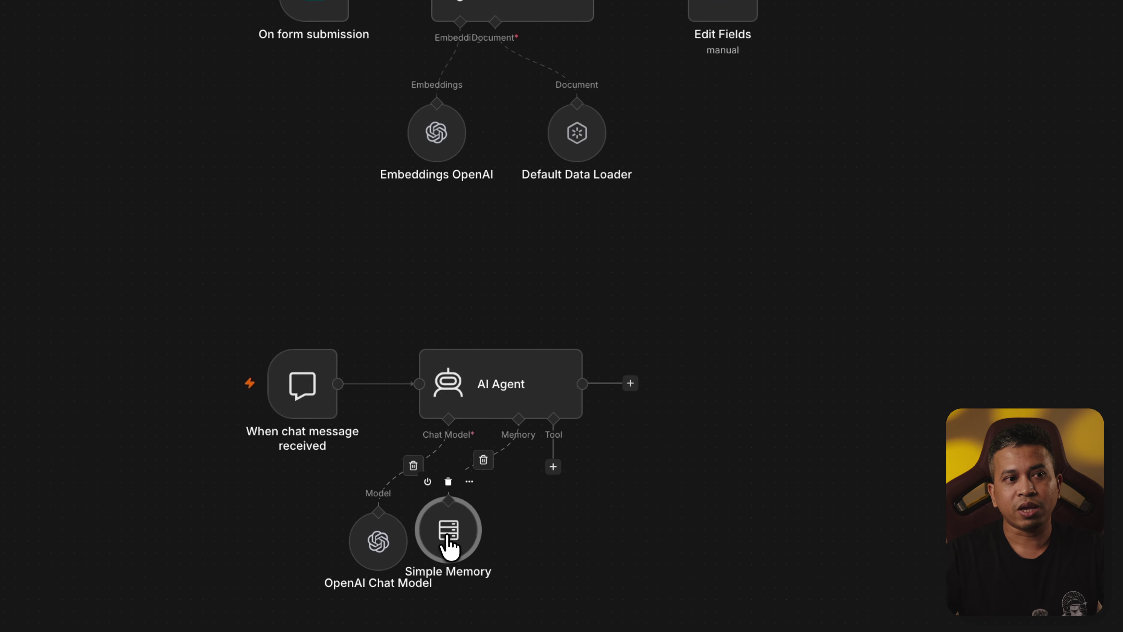
drag(447, 536, 505, 547)
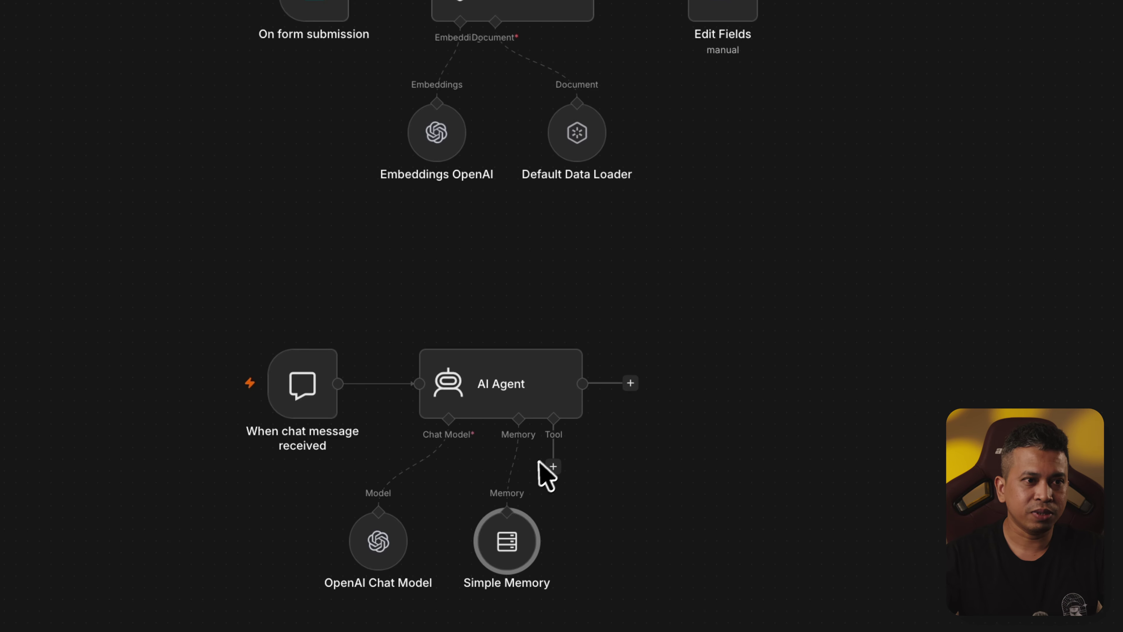
Attach a Simple Vector Store as a tool to the AI Agent, with operation mode Retrieve Documents (As Tool for AI Agent).
click(553, 467)
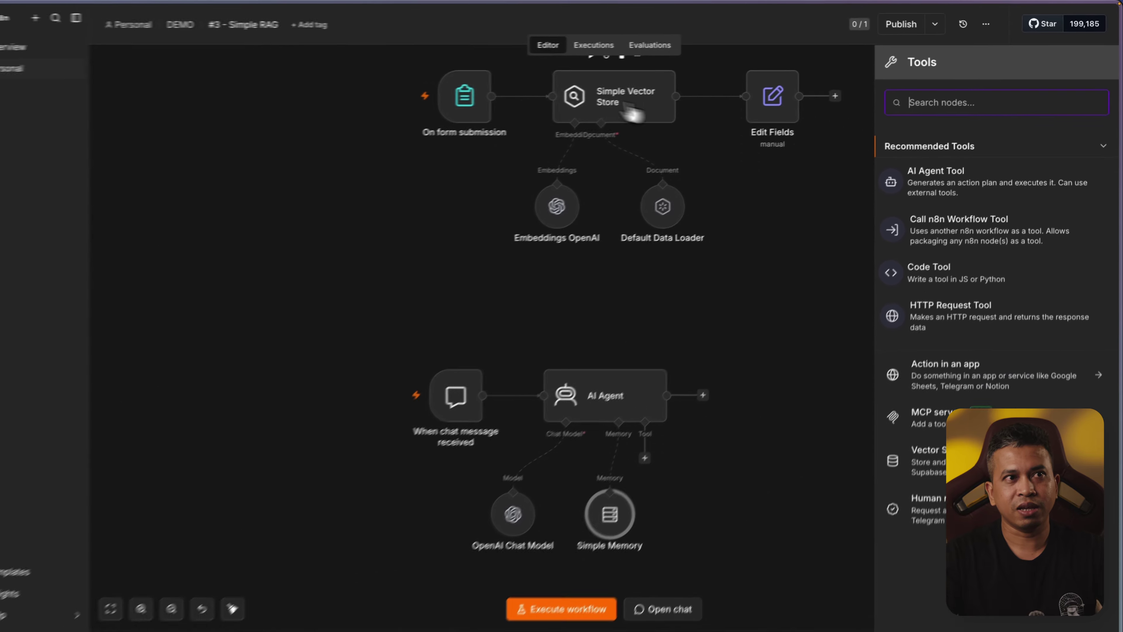
text(simple )
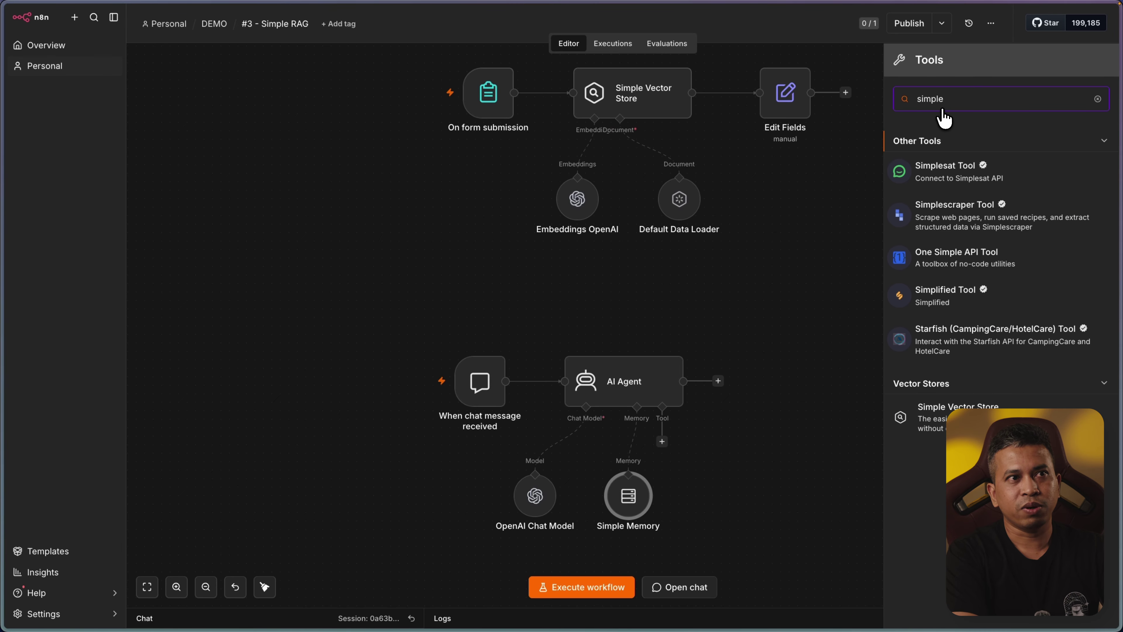
text(v)
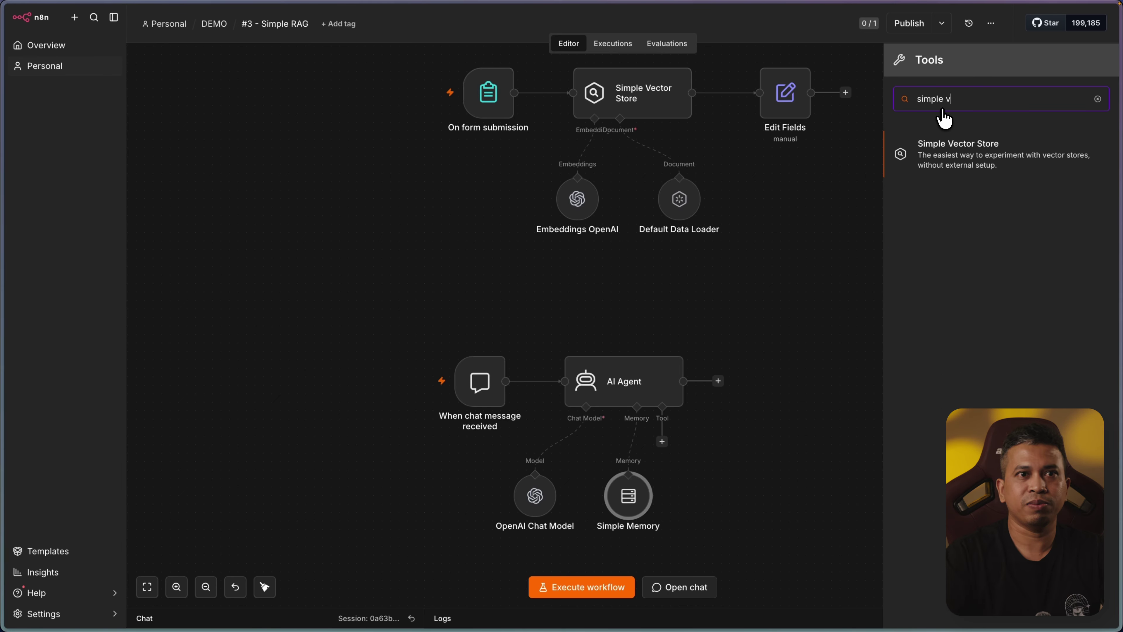
click(944, 146)
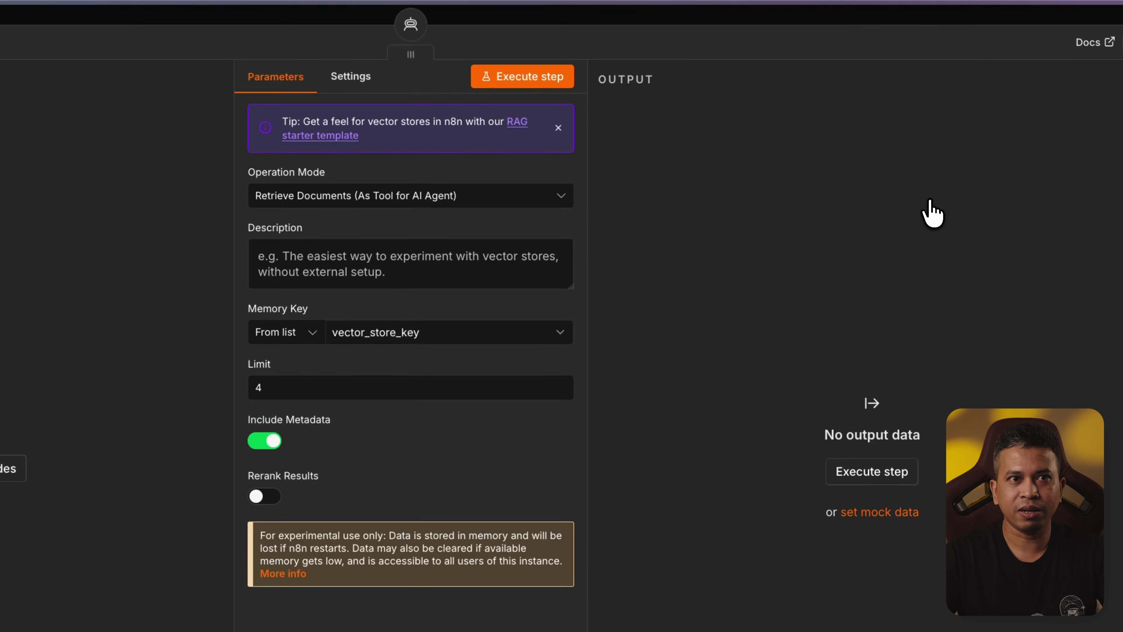
click(558, 199)
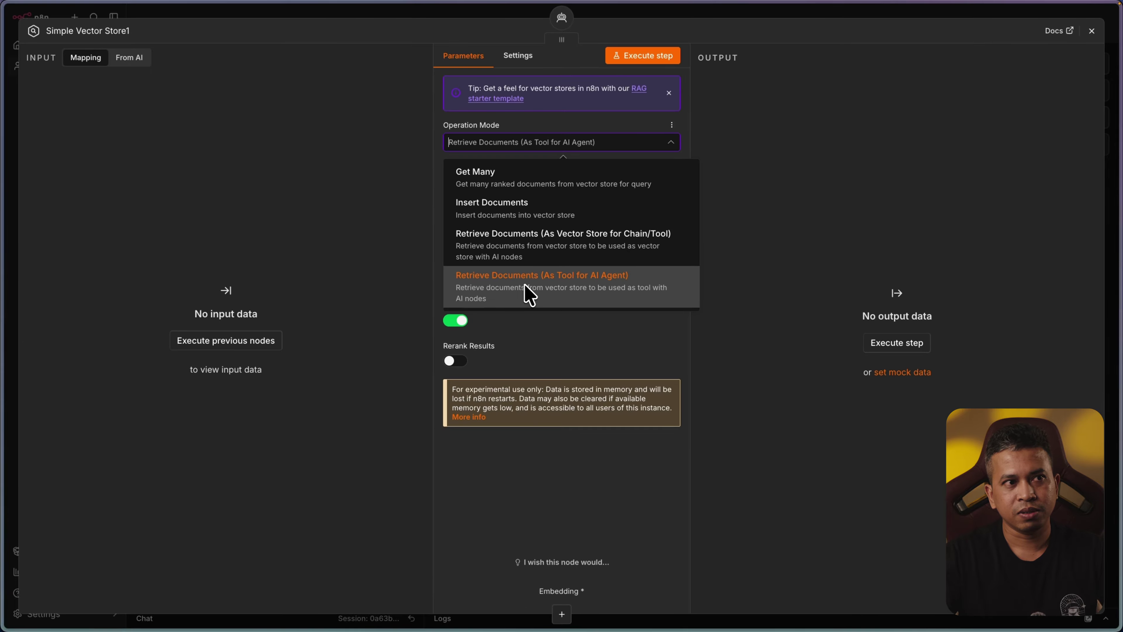
click(614, 291)
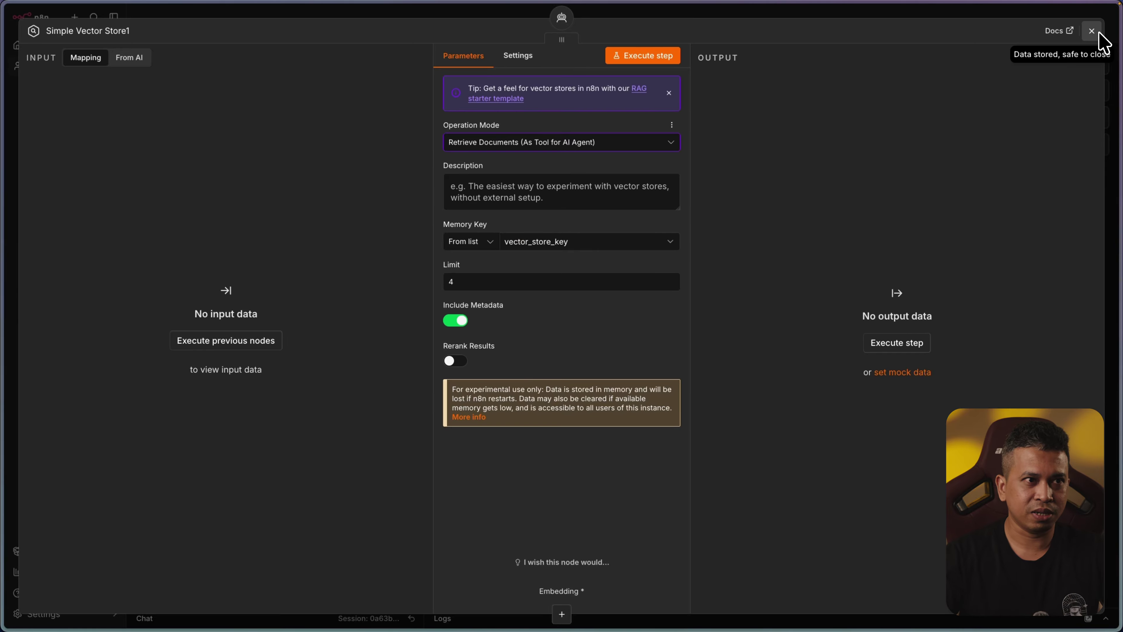
Set the new vector store tool's memory key to simple_rag and place its node below and beside the AI Agent.
click(668, 241)
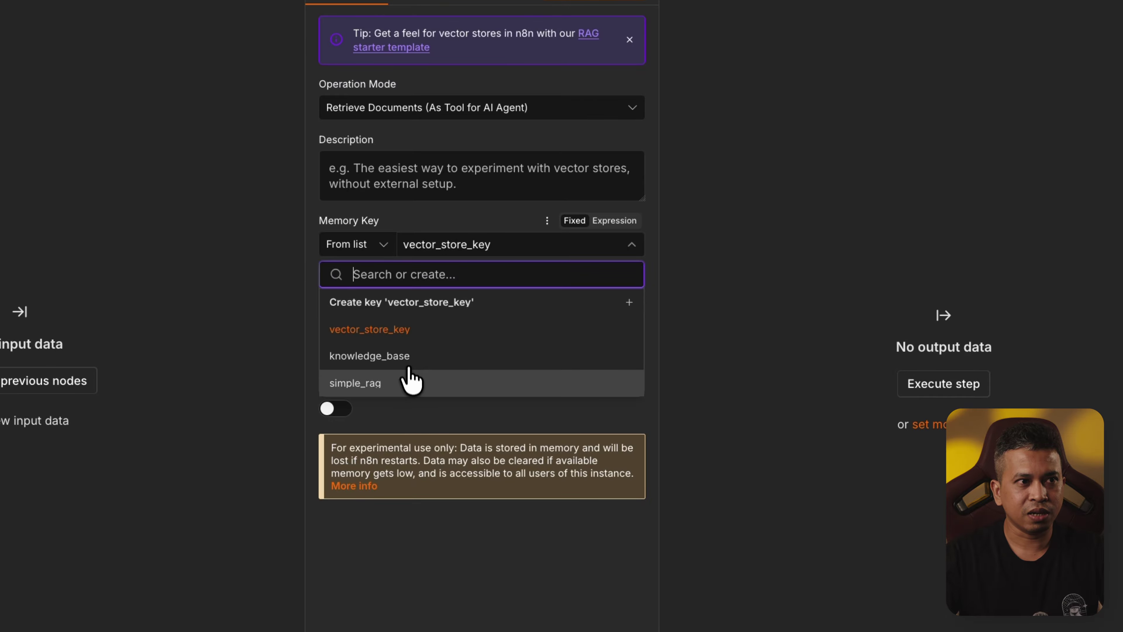
click(399, 383)
click(1084, 31)
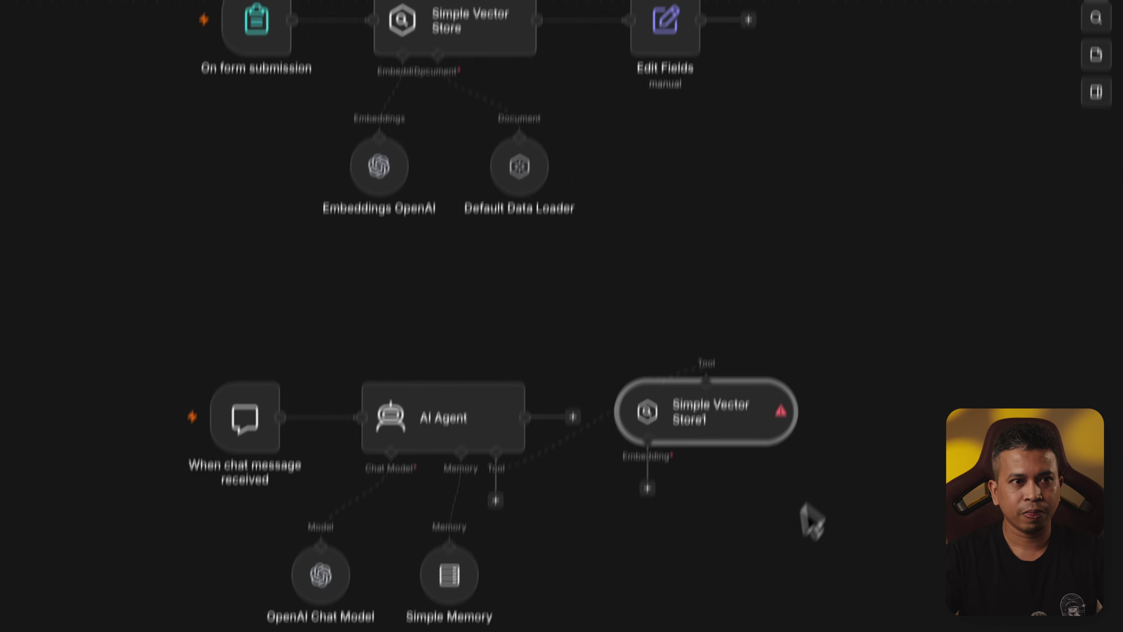
drag(696, 424, 637, 507)
Attach an Embeddings OpenAI node to the vector store tool's embedding connection and close its settings.
click(593, 560)
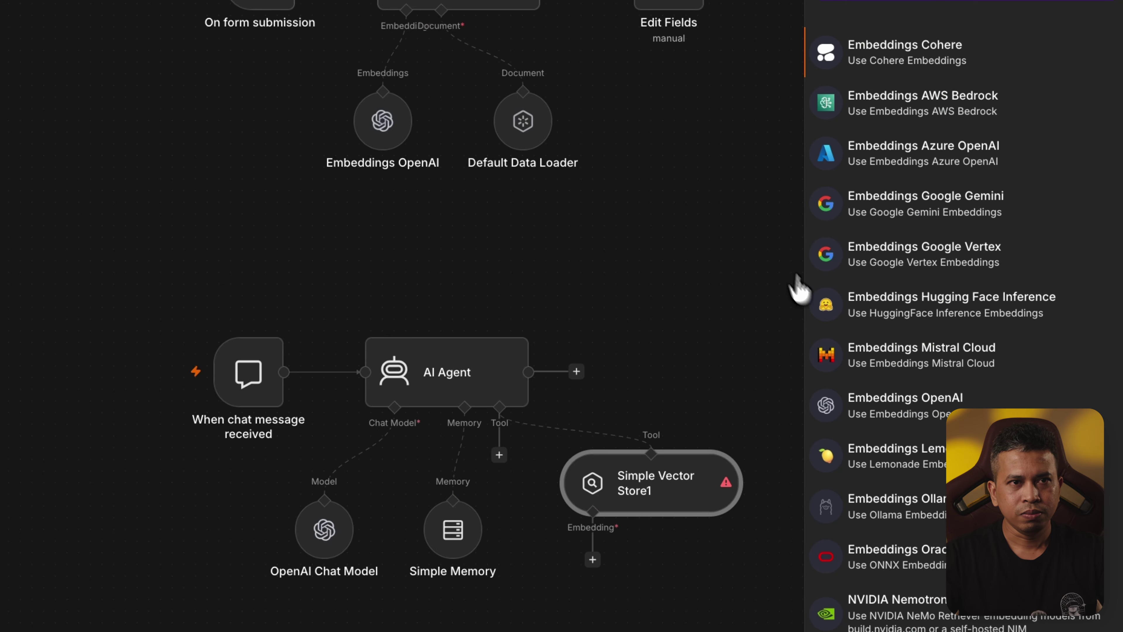
text(open)
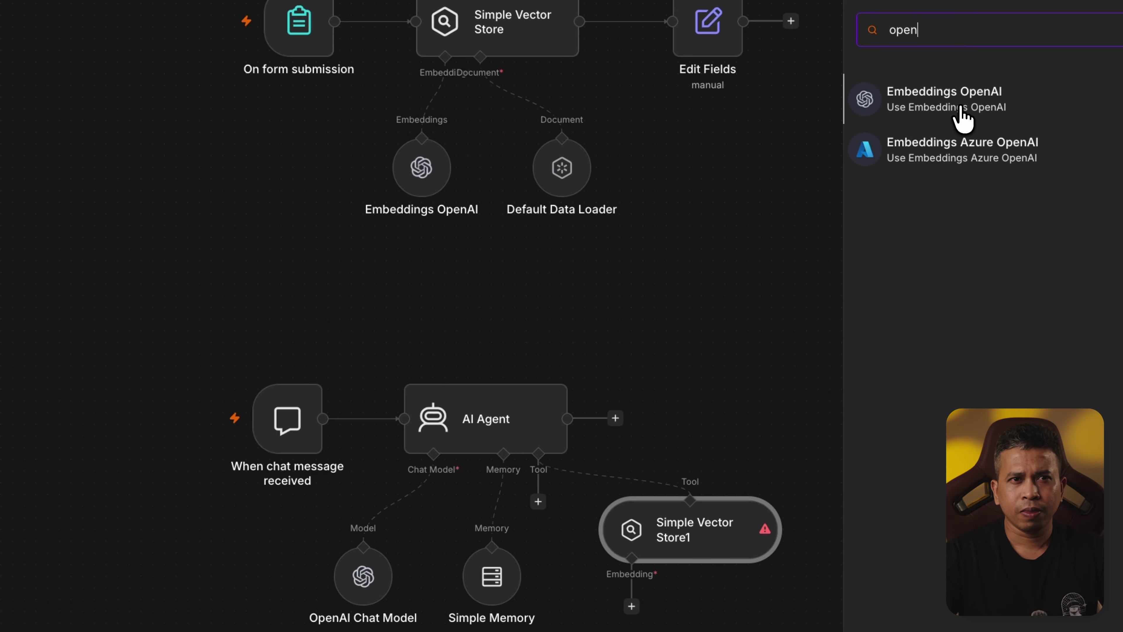
click(961, 115)
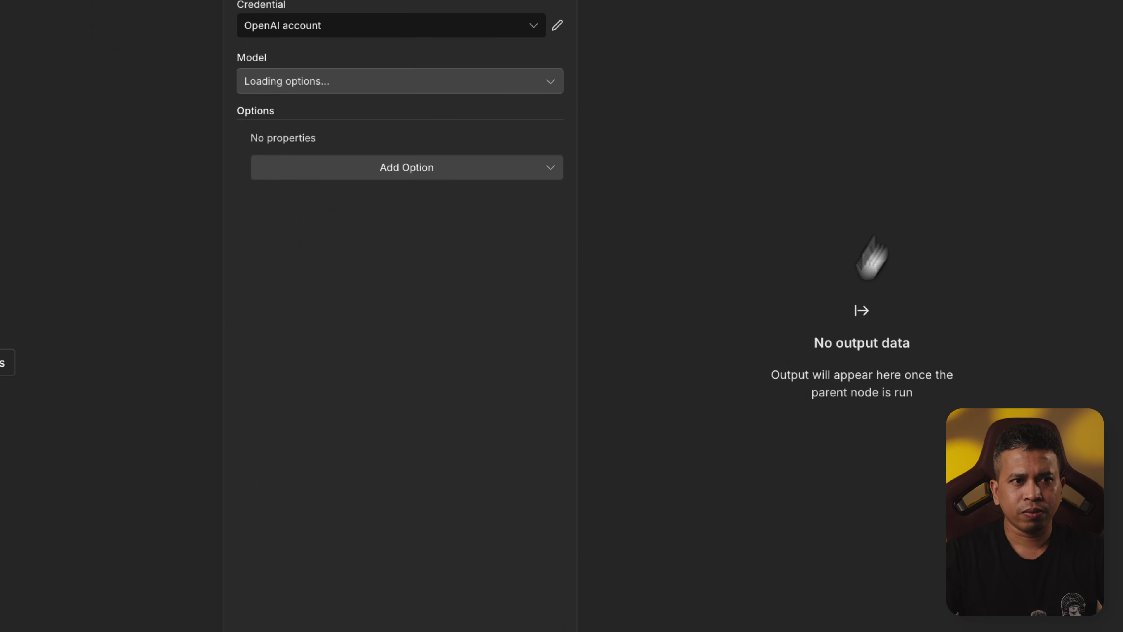
key(Escape)
Open the vector store tool's settings and copy the whole tool description from the Untitled-3 file in the code editor.
double_click(800, 423)
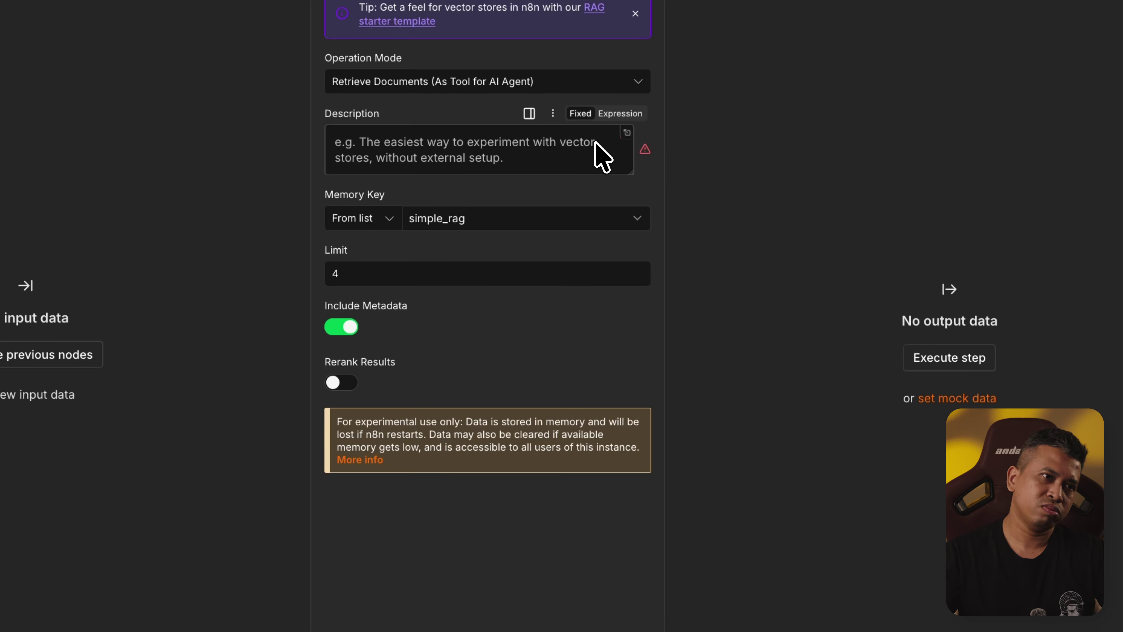
click(365, 595)
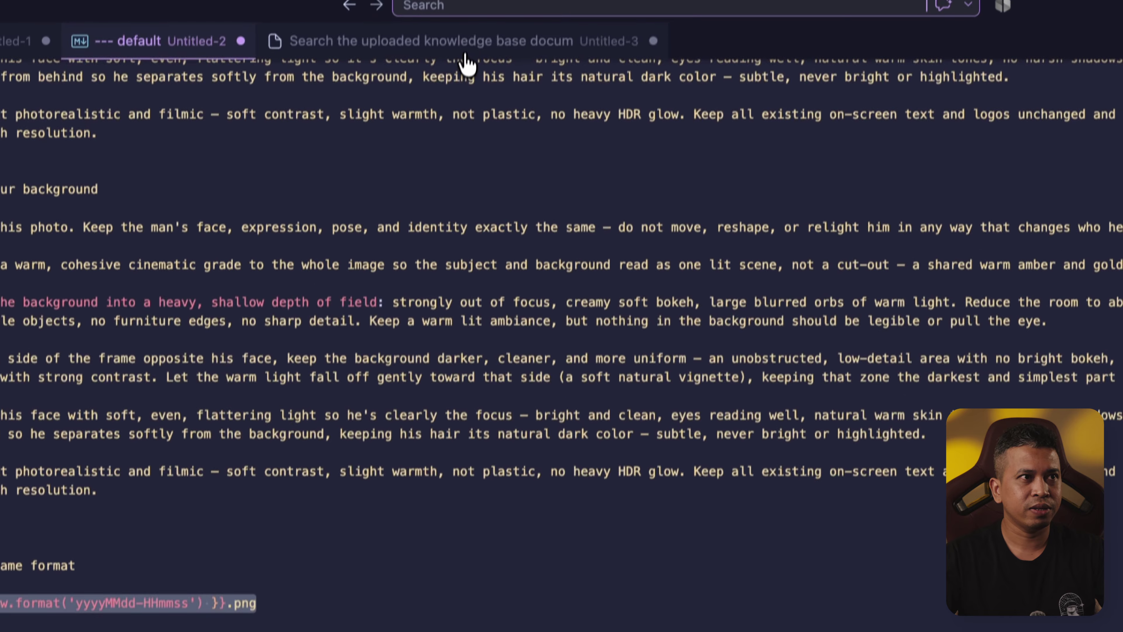
click(469, 44)
key(super+a)
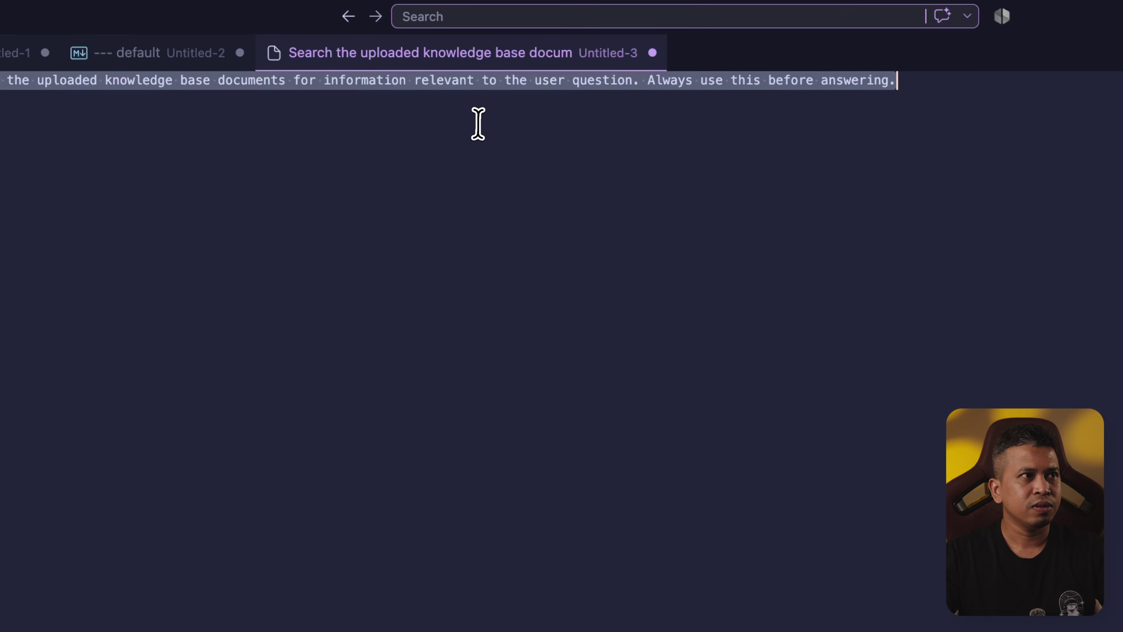
key(super+c)
Back in n8n, paste the copied text as the vector store tool's description, enlarge the field and close the settings.
key(super+Tab)
click(572, 209)
key(super+v)
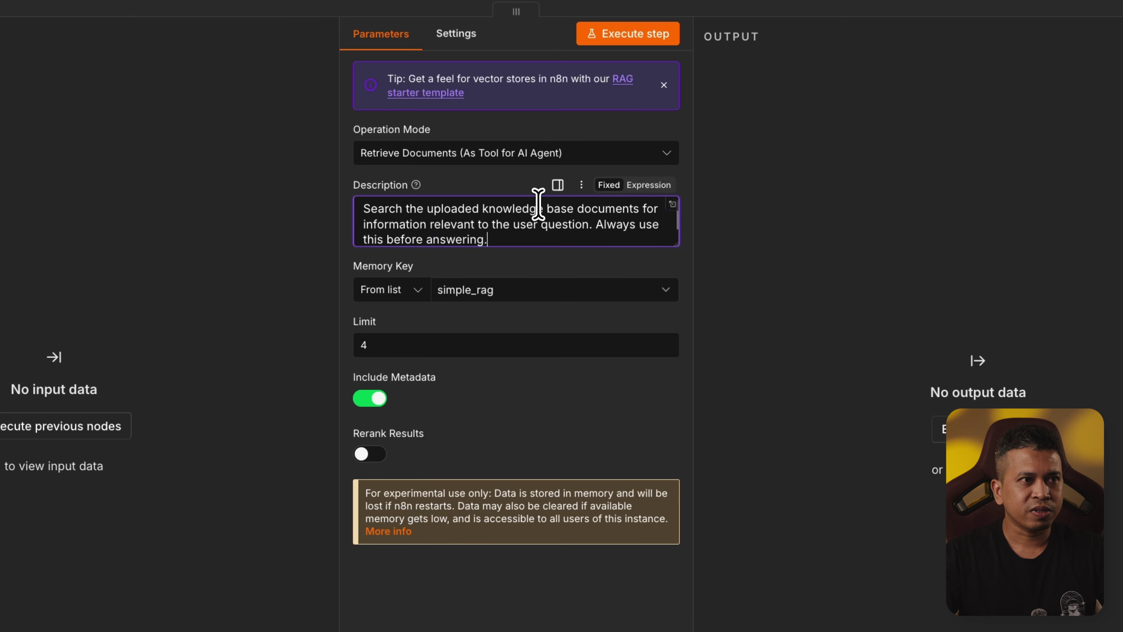
drag(677, 243, 668, 272)
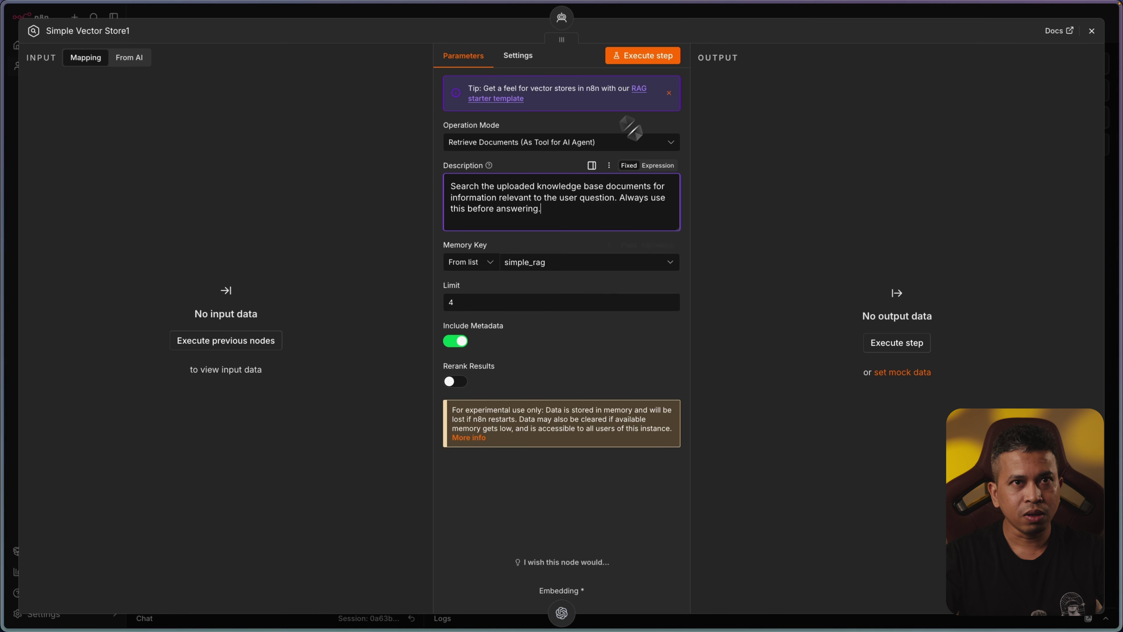
click(1092, 30)
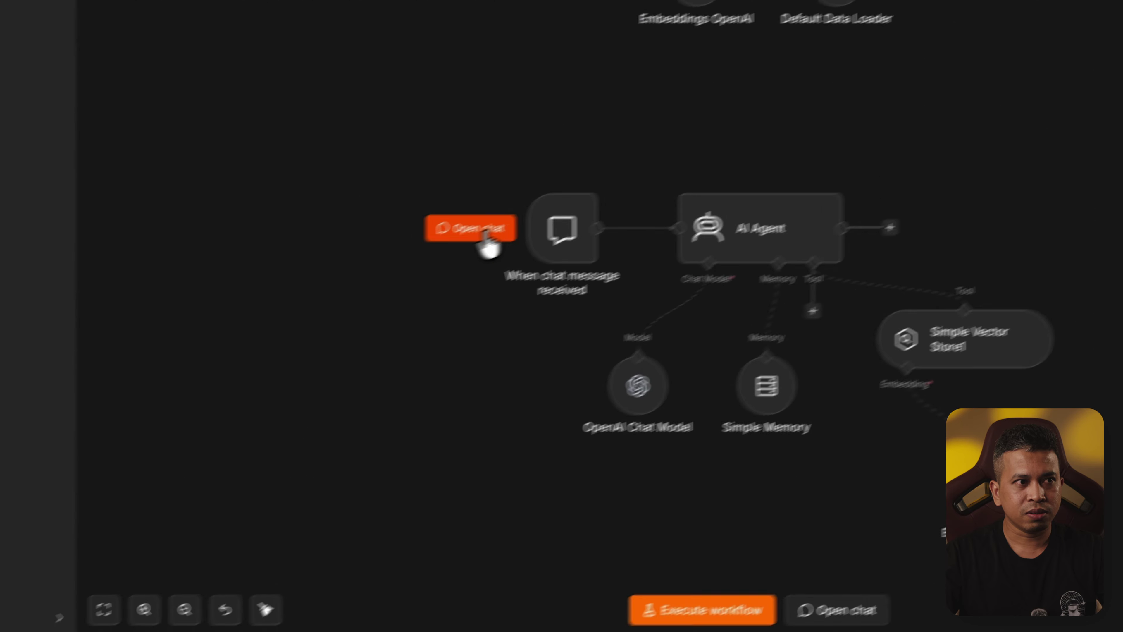
Open the workflow's test chat, enlarge its panel and send a question asking who the person in the document is.
click(486, 235)
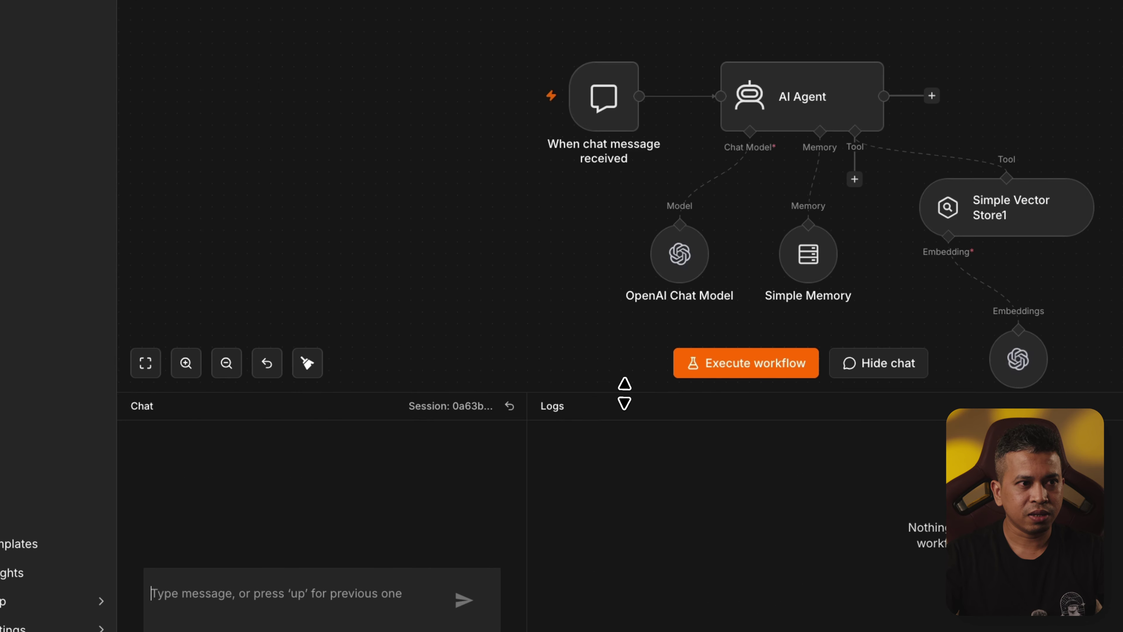
drag(624, 394, 632, 326)
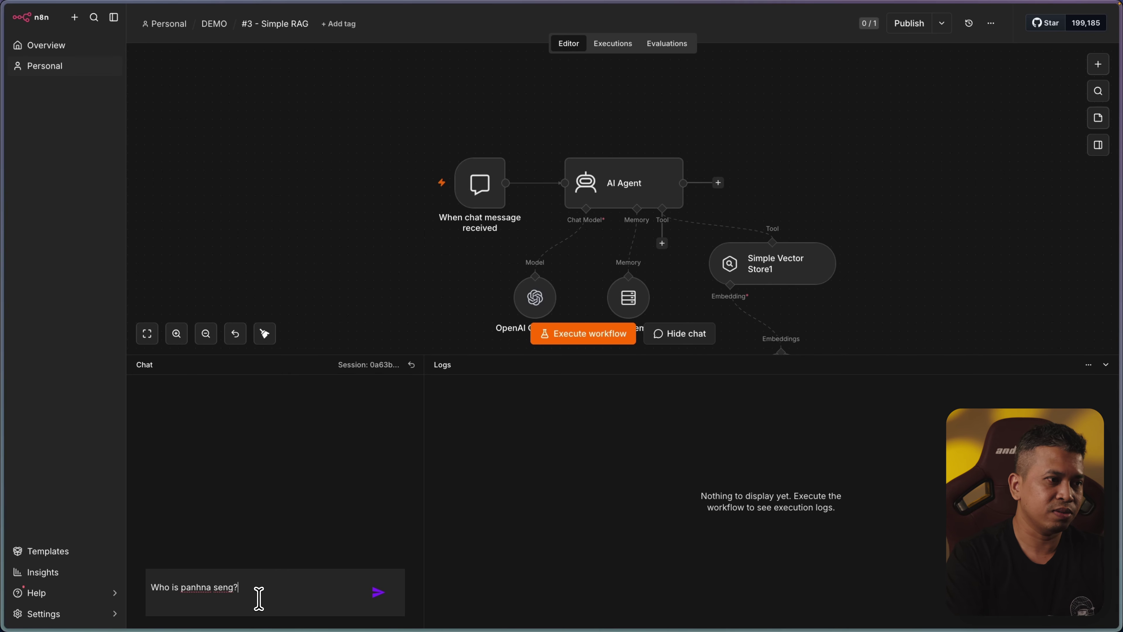
key(Return)
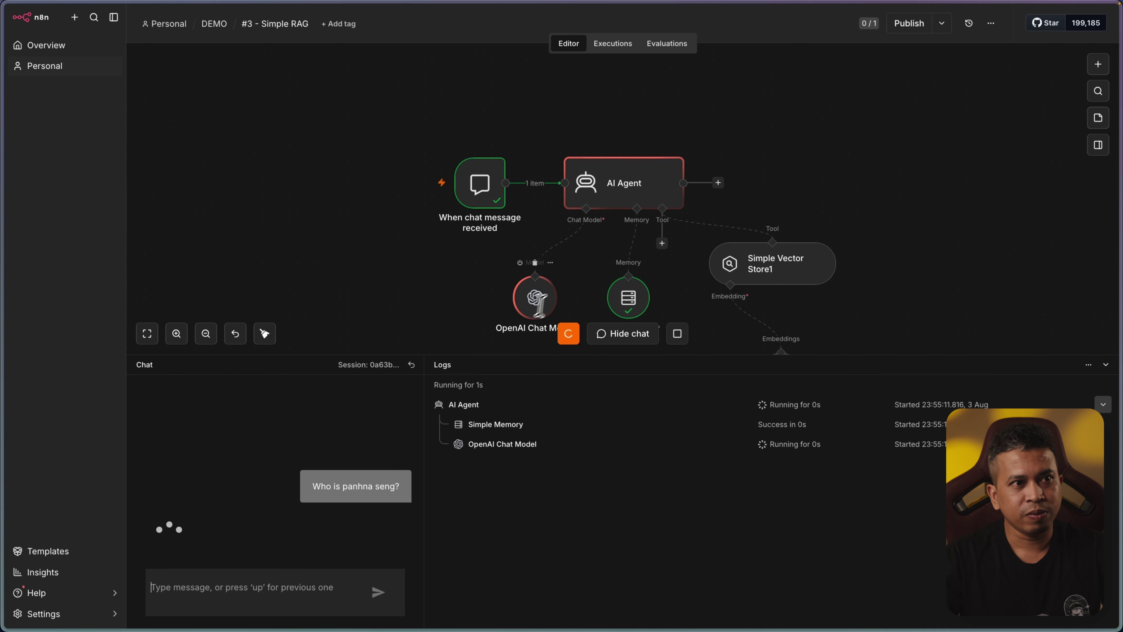
key(ctrl+a)
mouse_move(636, 188)
mouse_down()
mouse_move(628, 274)
mouse_move(636, 260)
mouse_up()
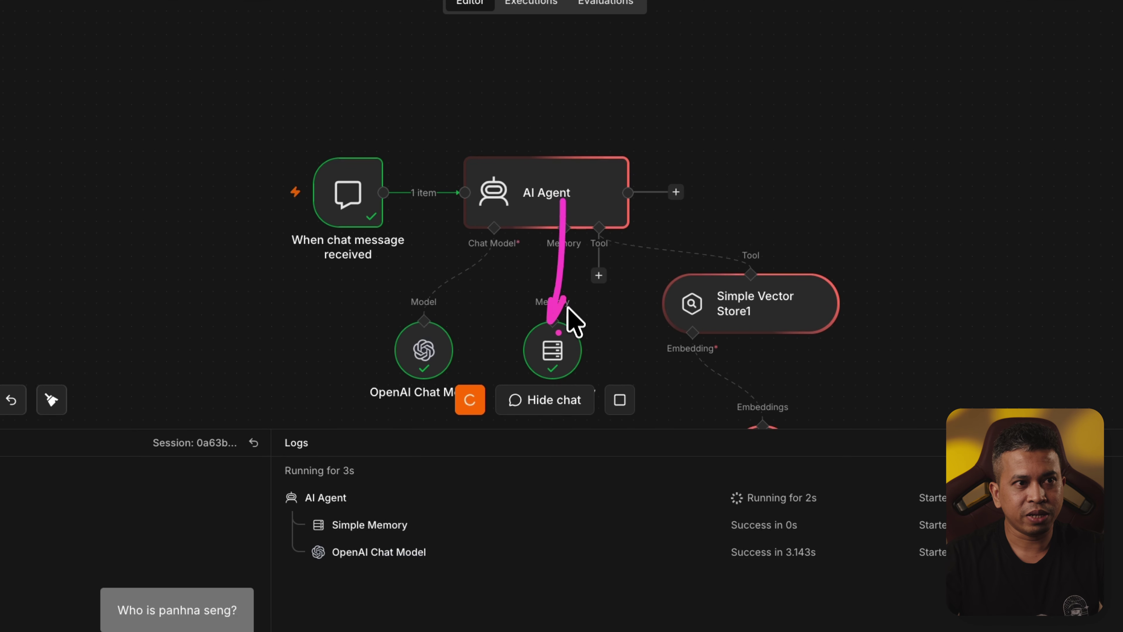
drag(518, 217, 488, 276)
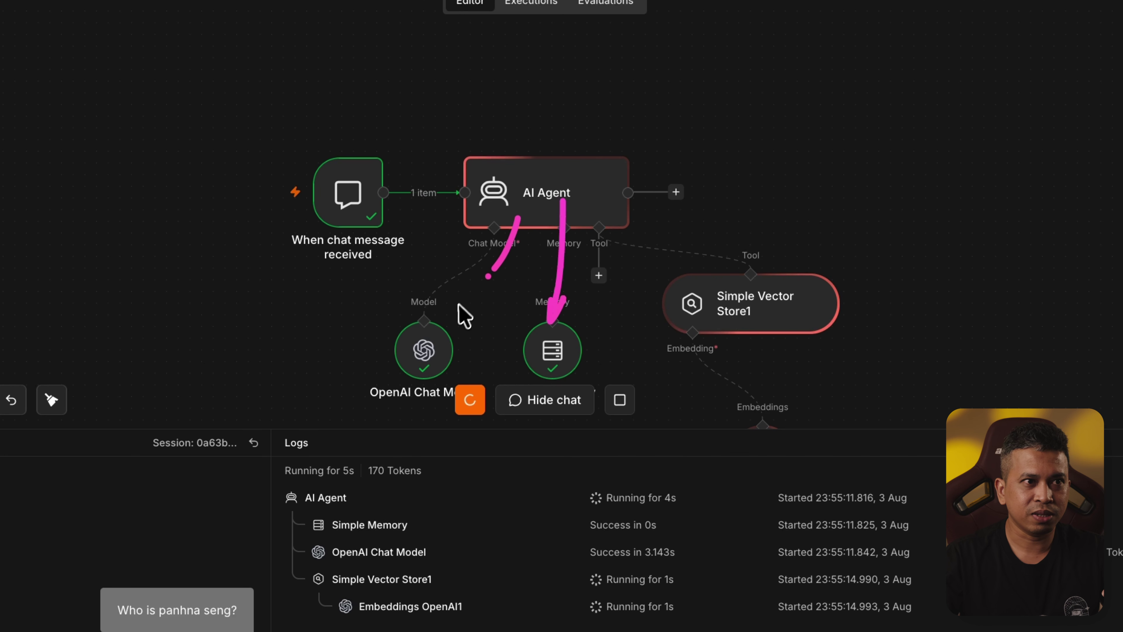
drag(465, 317, 492, 309)
click(522, 230)
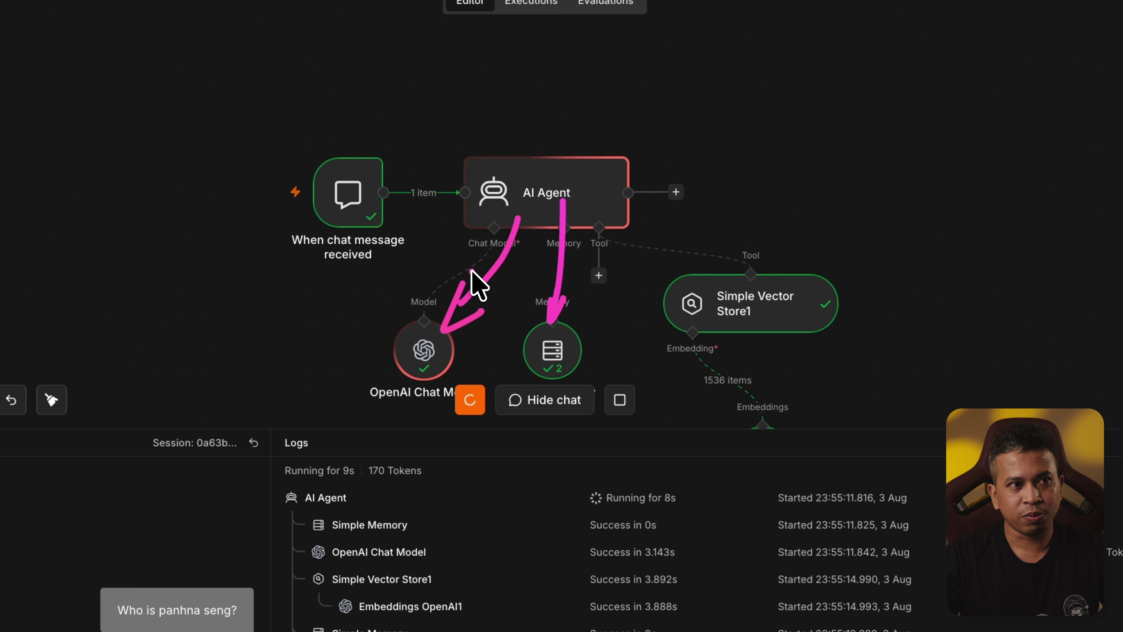
mouse_move(520, 221)
mouse_down()
mouse_move(548, 186)
mouse_move(591, 208)
mouse_move(602, 233)
mouse_move(714, 249)
mouse_move(752, 276)
mouse_move(725, 290)
mouse_up()
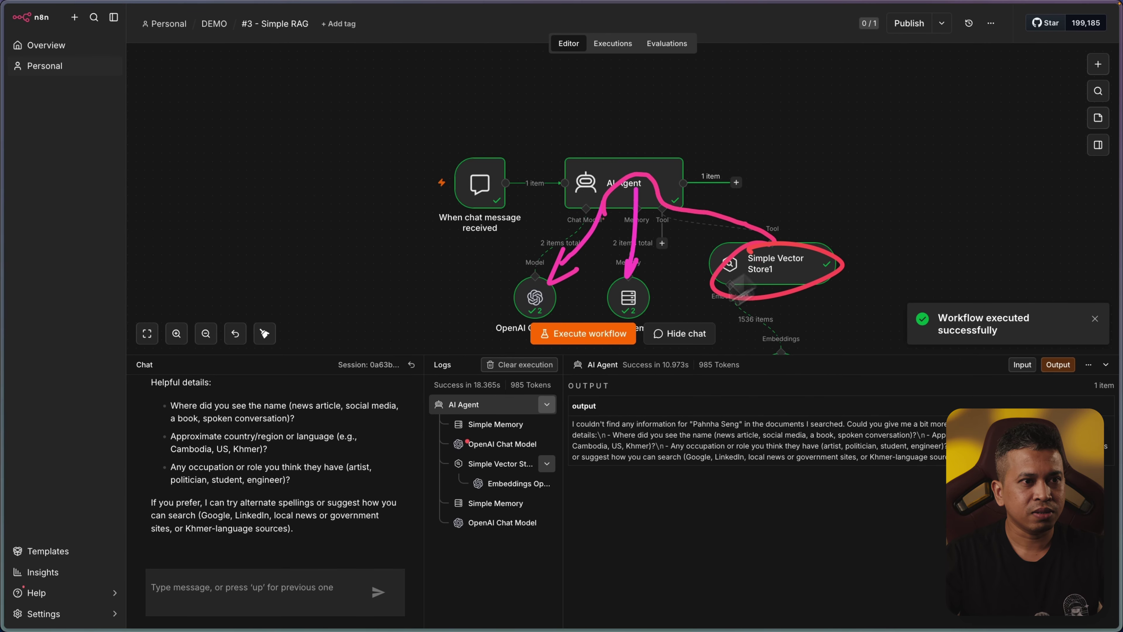
Read through the AI Agent's reply in the chat.
scroll(319, 491, up, 5)
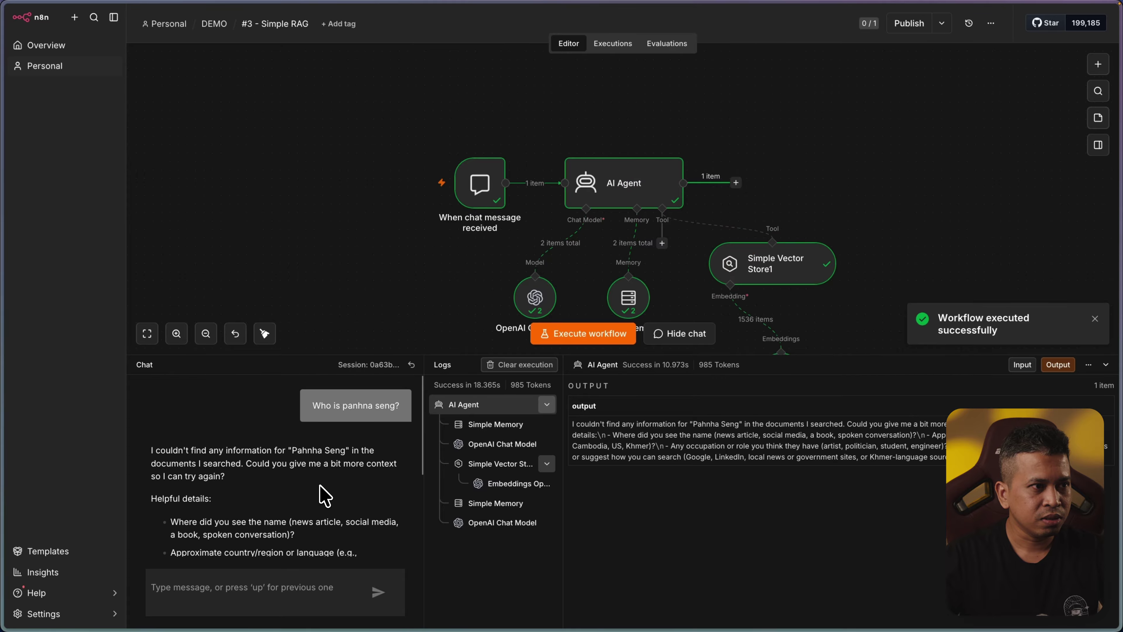
scroll(320, 486, down, 1)
scroll(608, 281, up, 1)
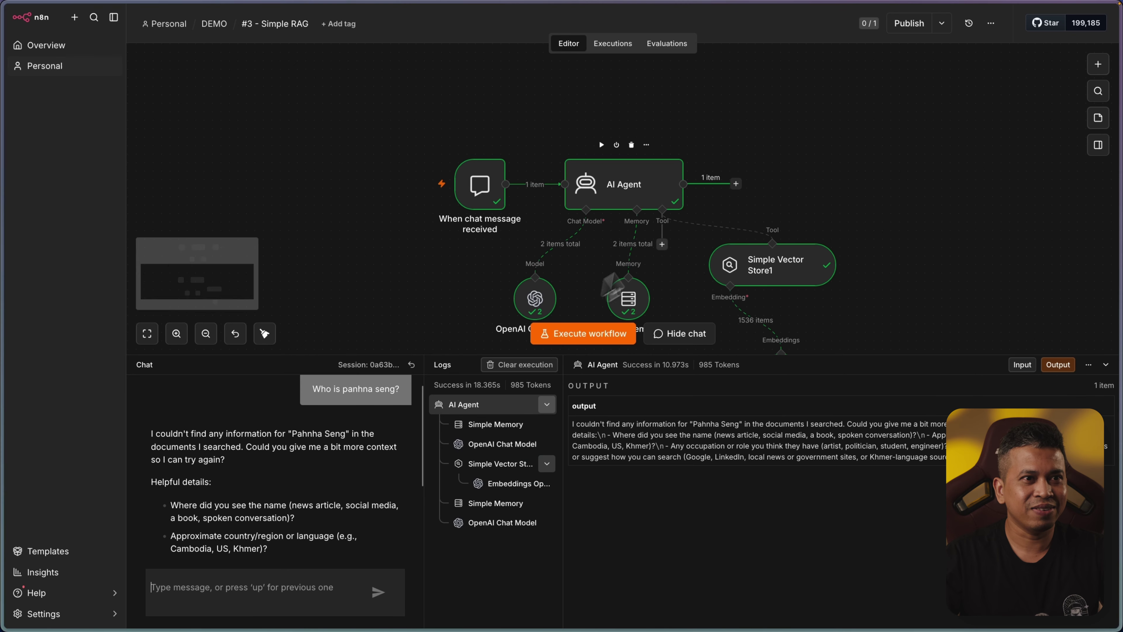
key(alt+Tab)
mouse_move(493, 198)
mouse_down()
mouse_move(546, 196)
mouse_move(629, 259)
mouse_up()
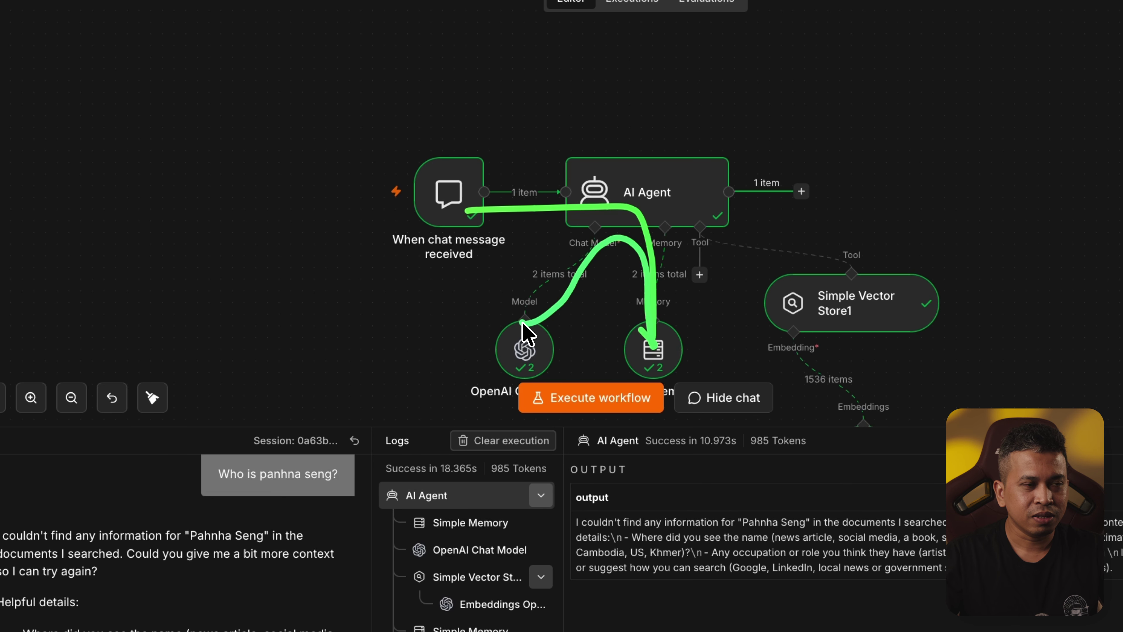
mouse_move(522, 323)
mouse_down()
mouse_move(522, 305)
mouse_move(605, 216)
mouse_up()
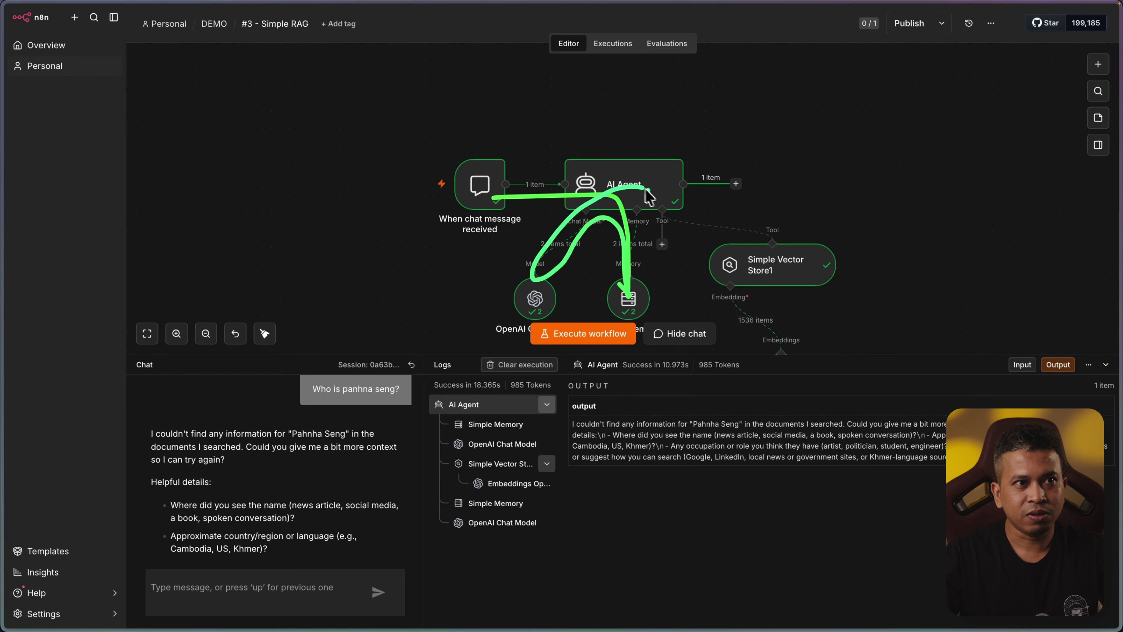
drag(766, 321, 777, 337)
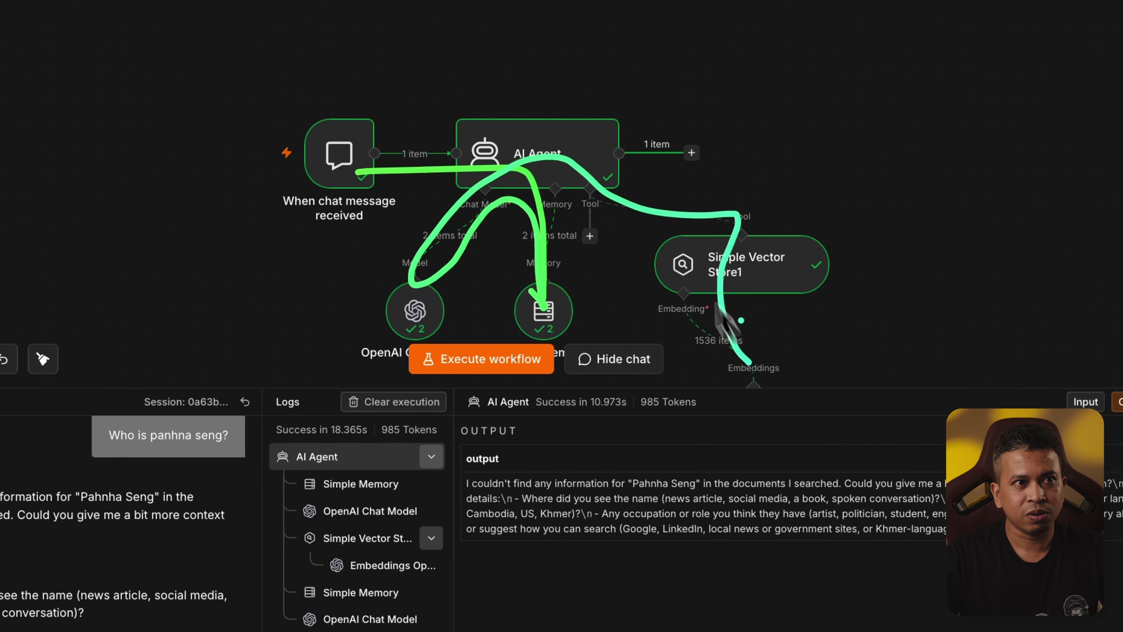
drag(695, 192, 783, 192)
drag(761, 174, 847, 189)
drag(884, 223, 787, 433)
drag(791, 398, 774, 428)
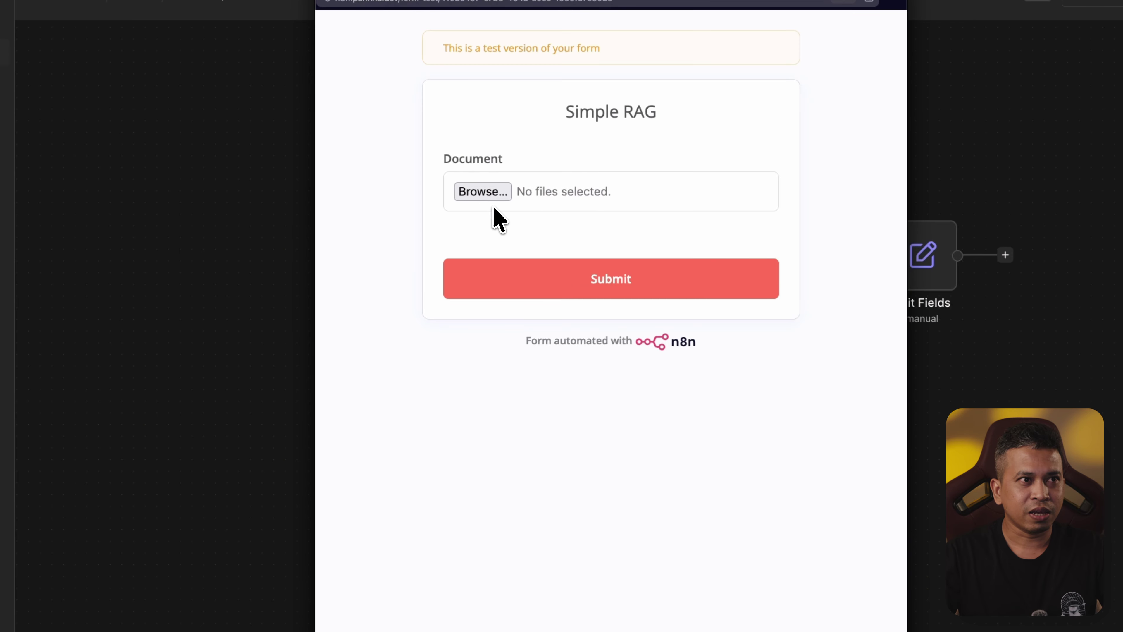
Browse for the Simple RAG form's document and select the profile PDF in the RAG folder.
click(492, 199)
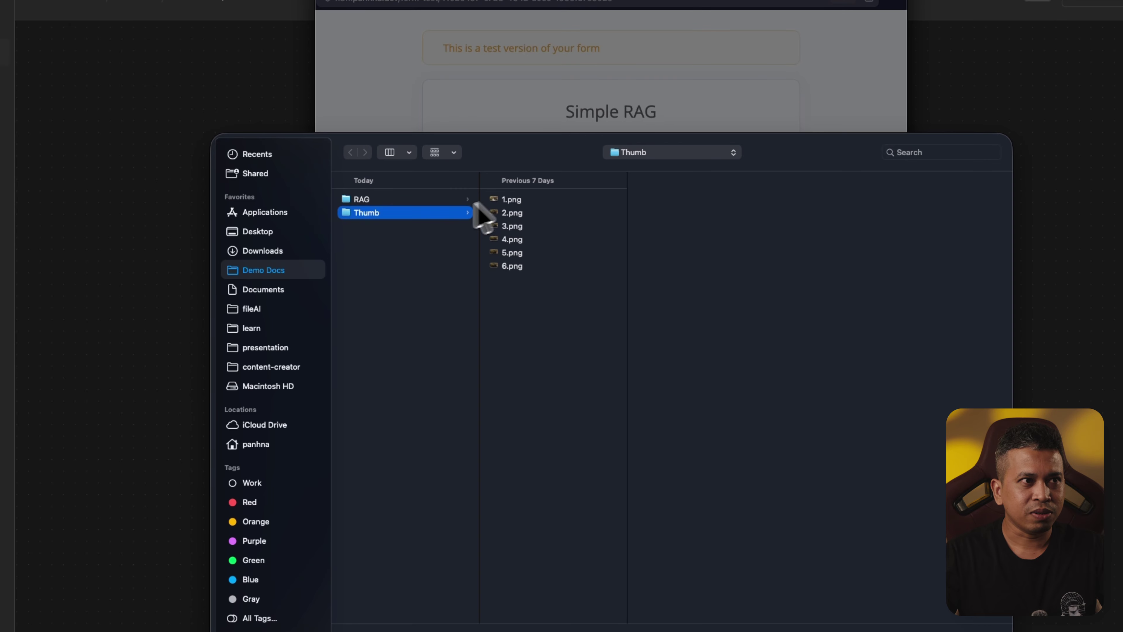
click(396, 201)
click(514, 200)
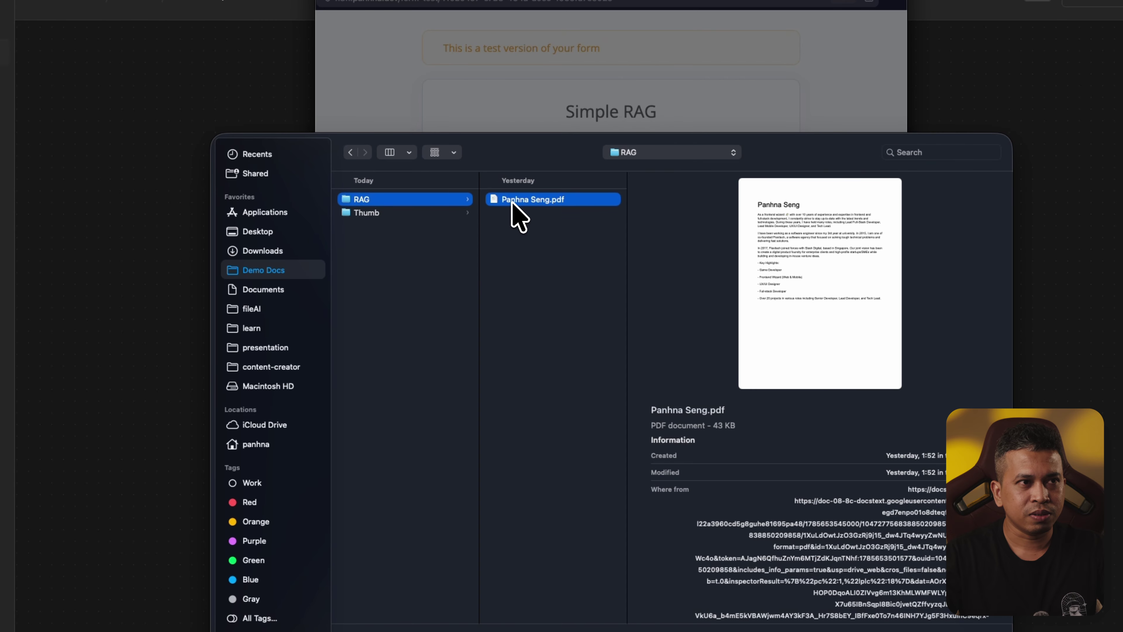
Preview the selected PDF, look over its heading and profile paragraphs, and close the preview.
key(space)
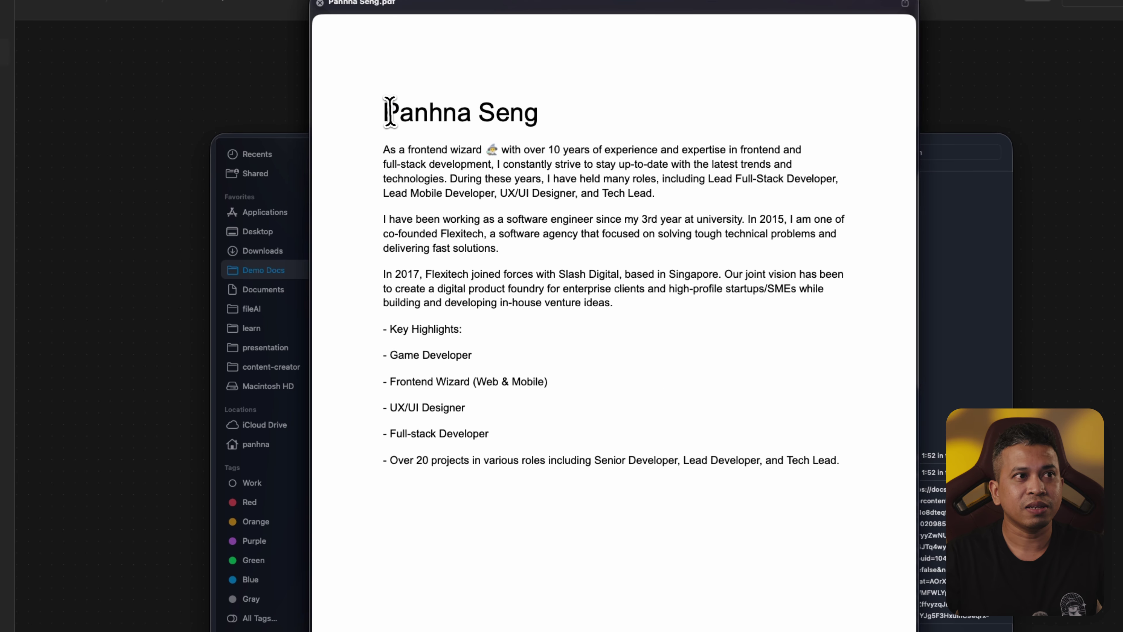
drag(389, 111, 607, 116)
drag(391, 150, 610, 250)
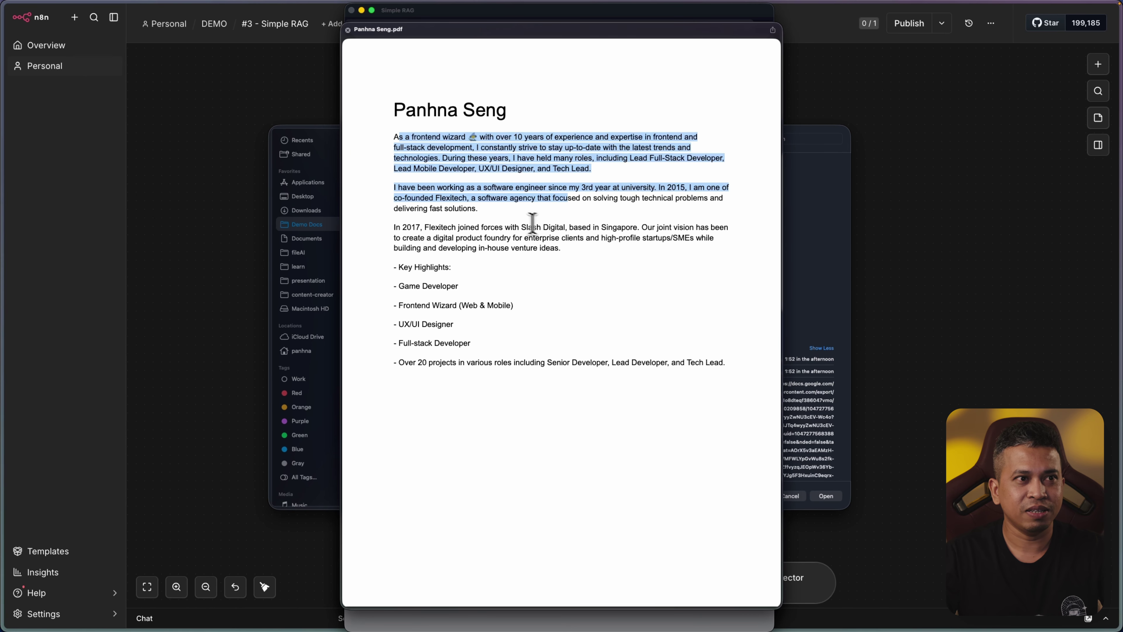
click(348, 29)
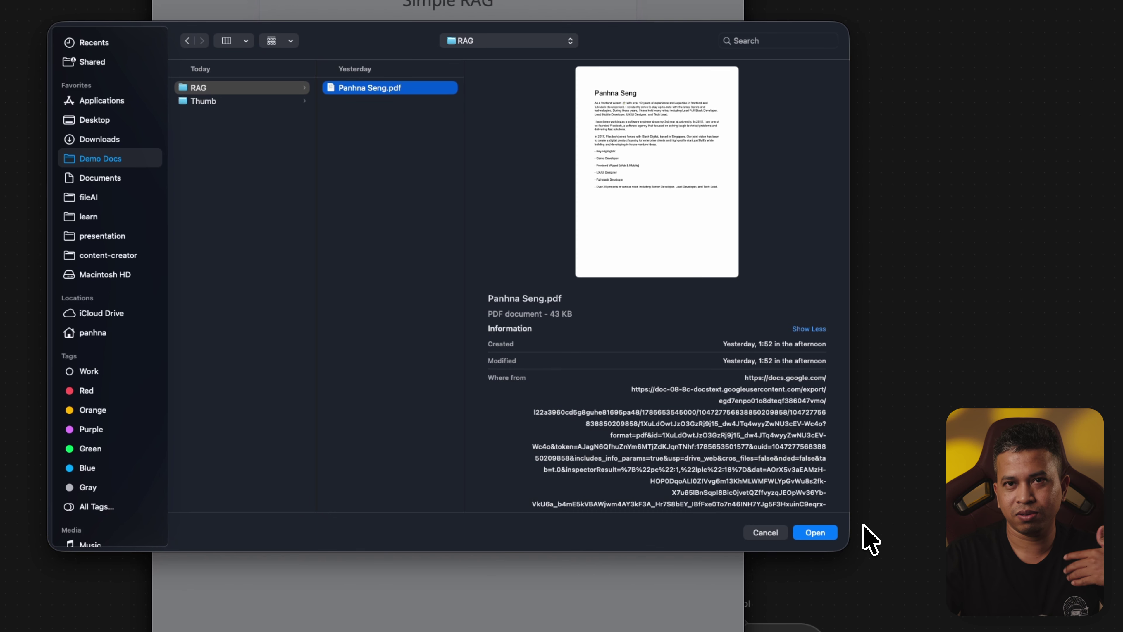
Attach the selected profile PDF to the Simple RAG form, submit it, and close the form window.
click(830, 534)
click(529, 179)
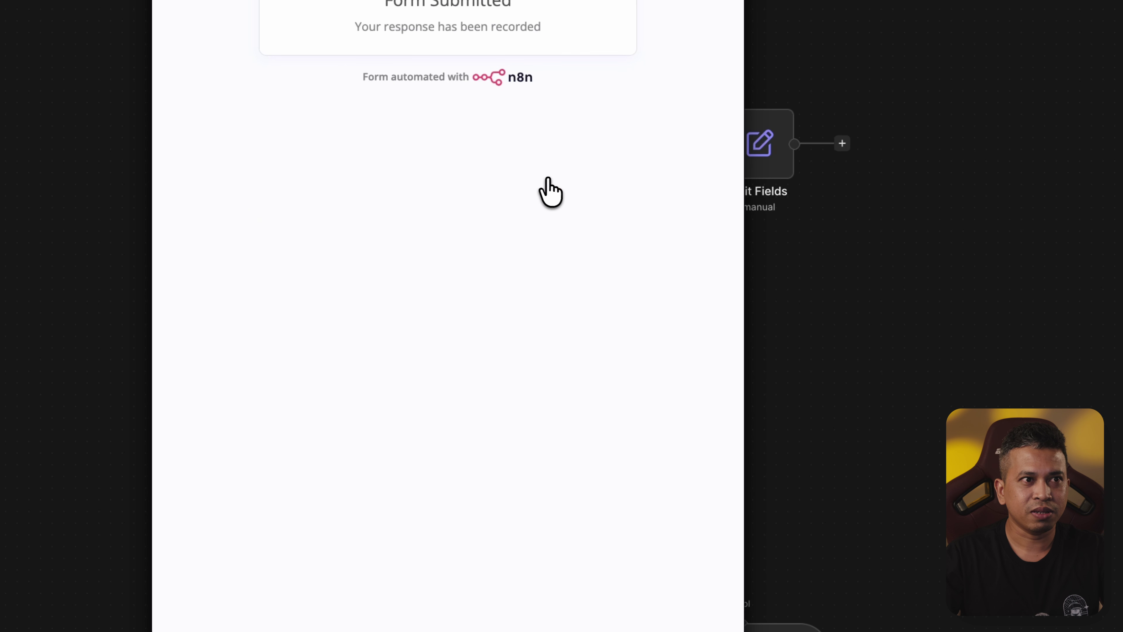
click(293, 15)
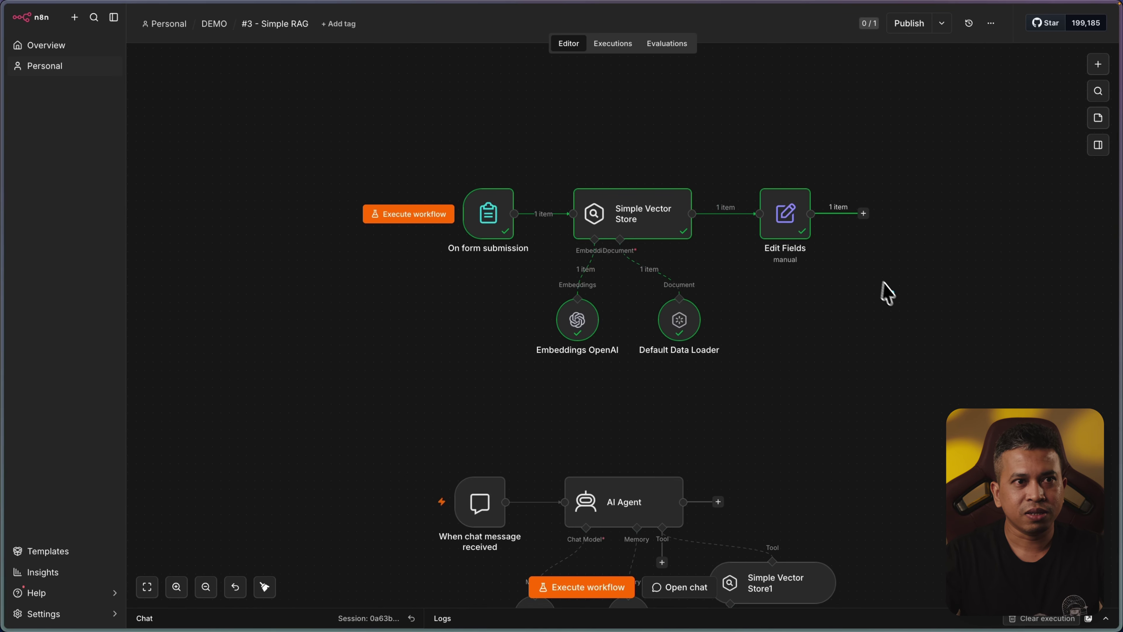
Open the chat, reset its session, and ask who the person in the uploaded document is, following the run on the canvas.
scroll(746, 349, down, 3)
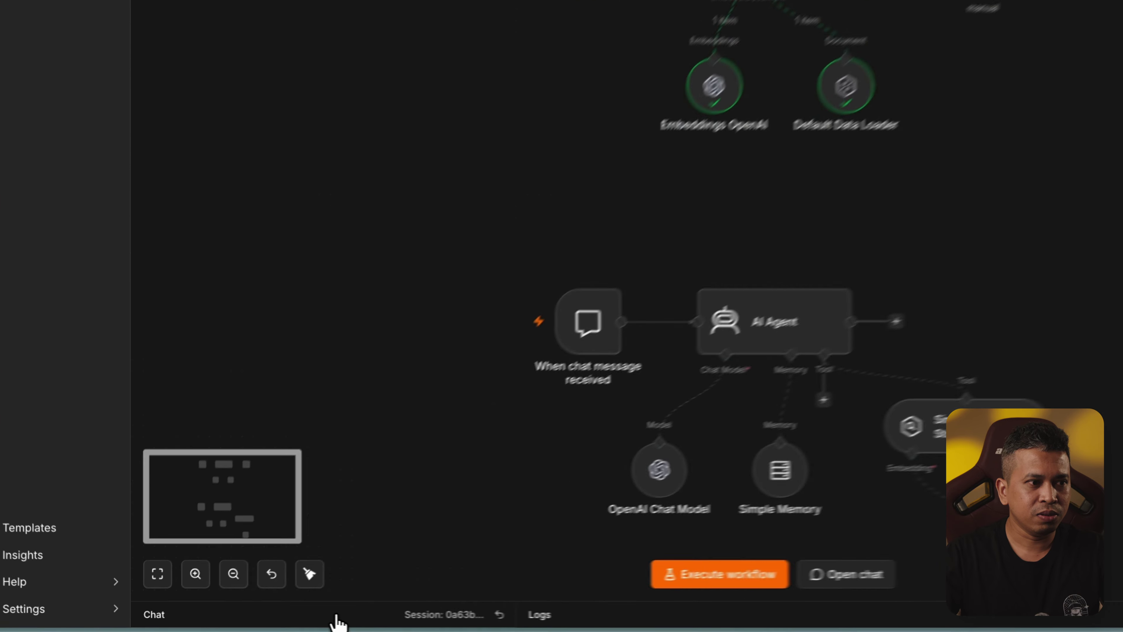
click(337, 622)
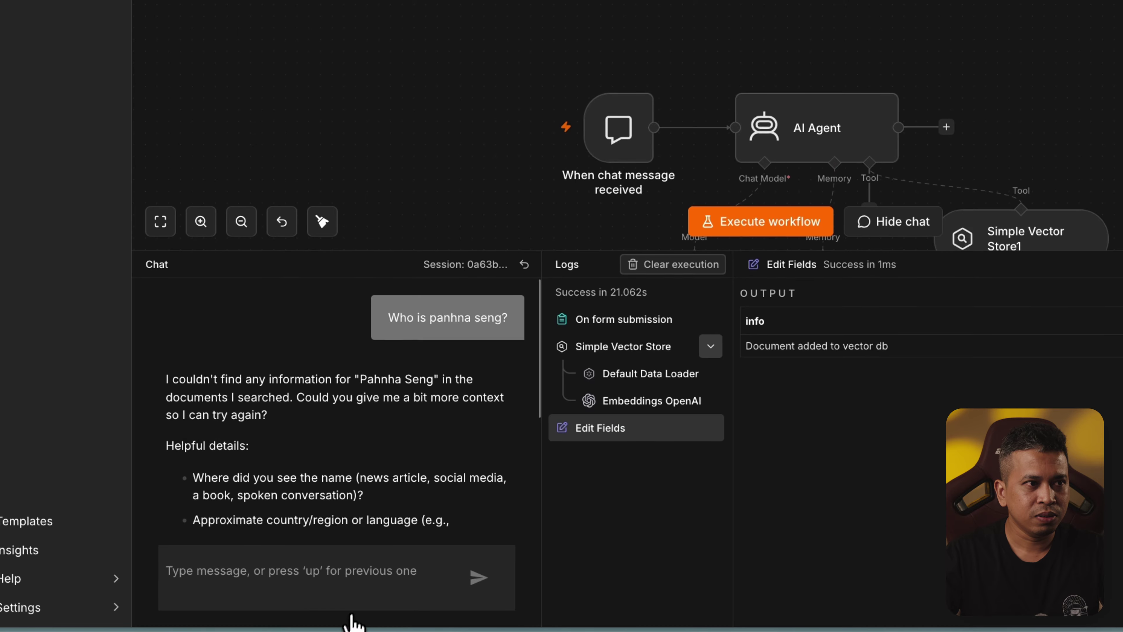
click(524, 264)
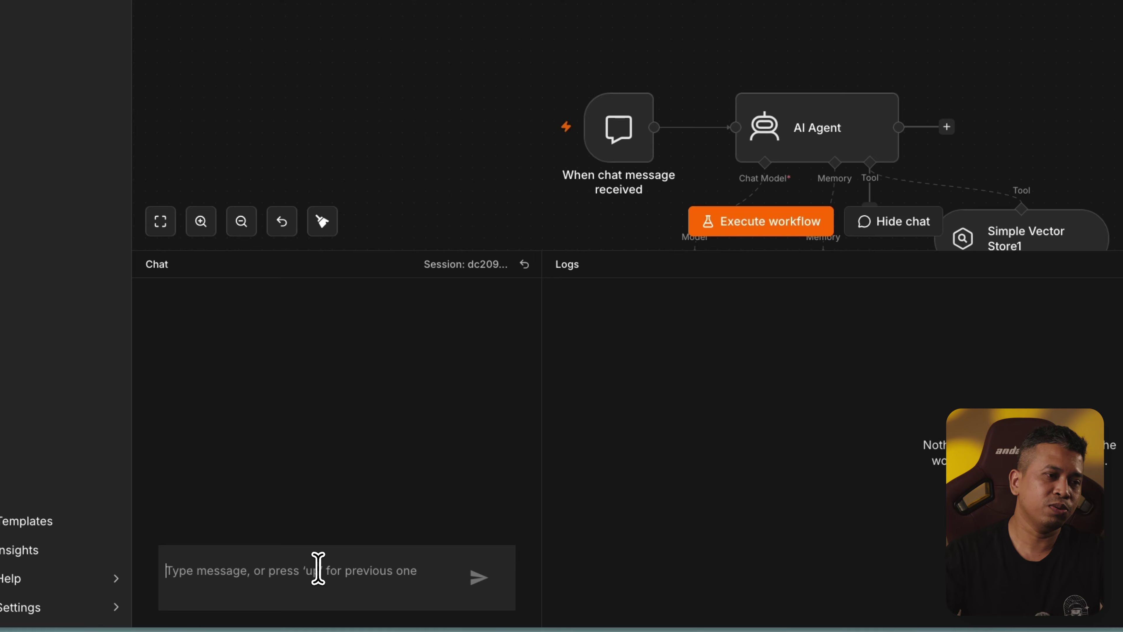
text(WQ)
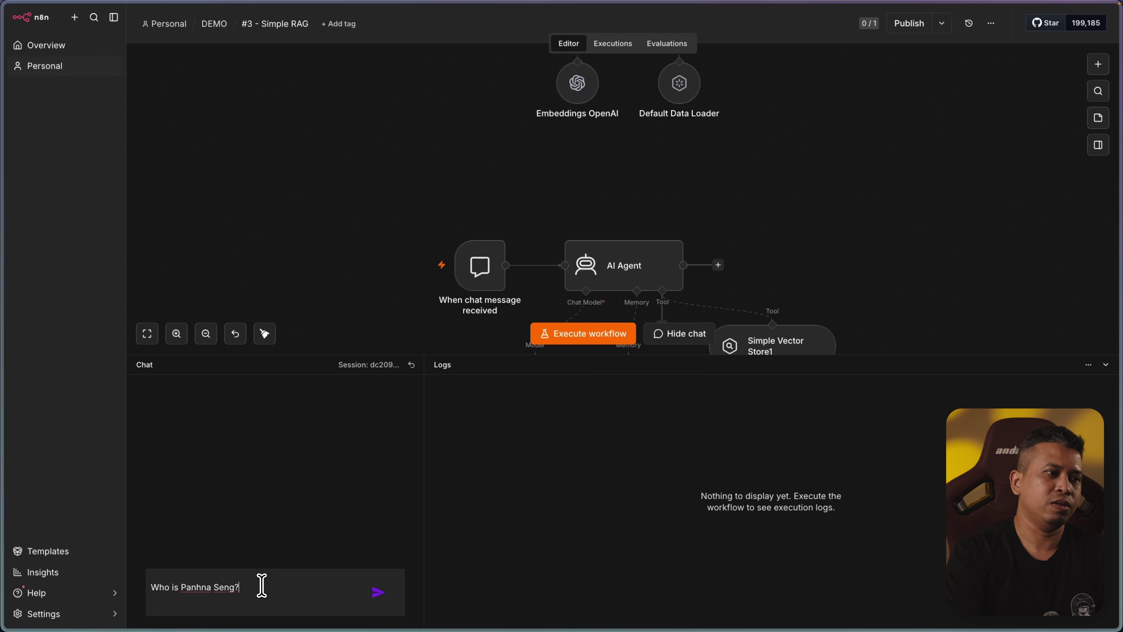
key(Return)
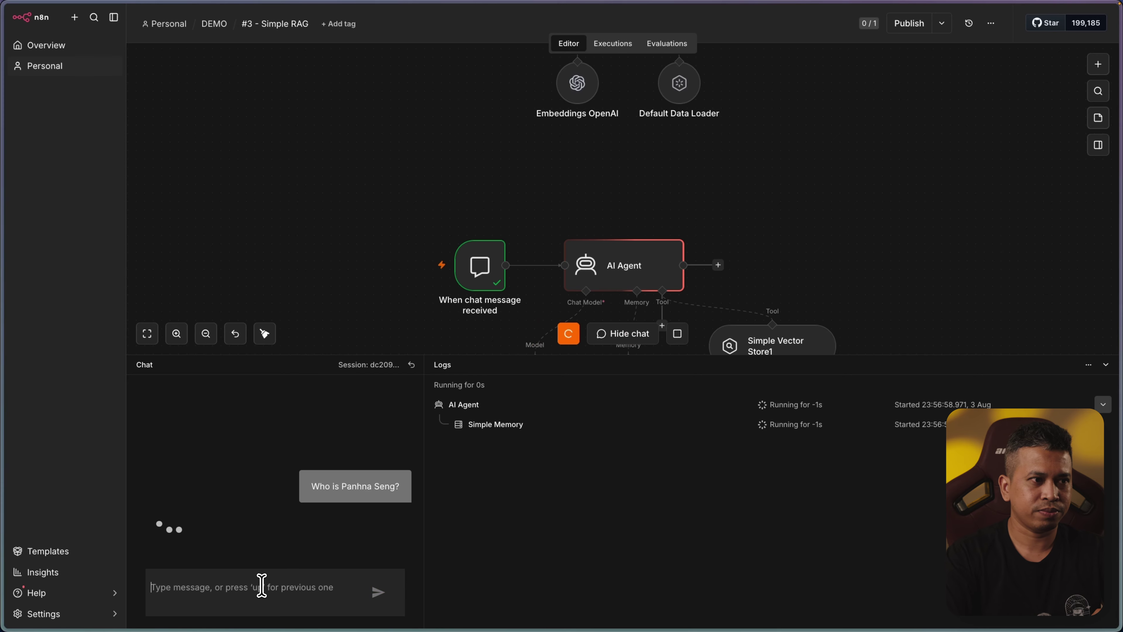
scroll(686, 272, down, 5)
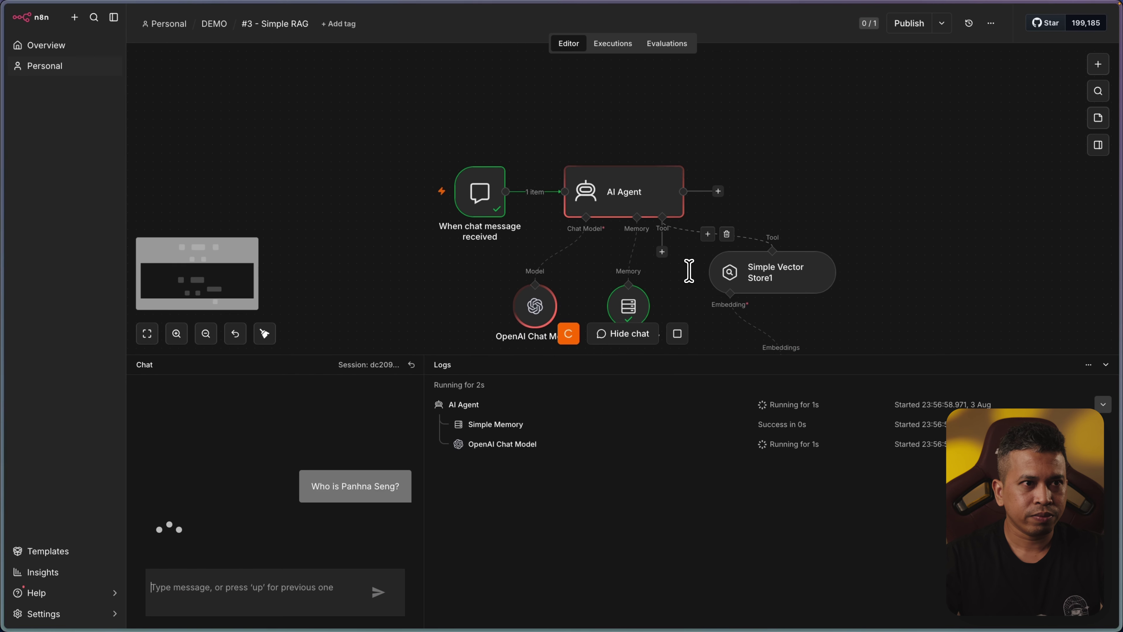
scroll(689, 271, down, 1)
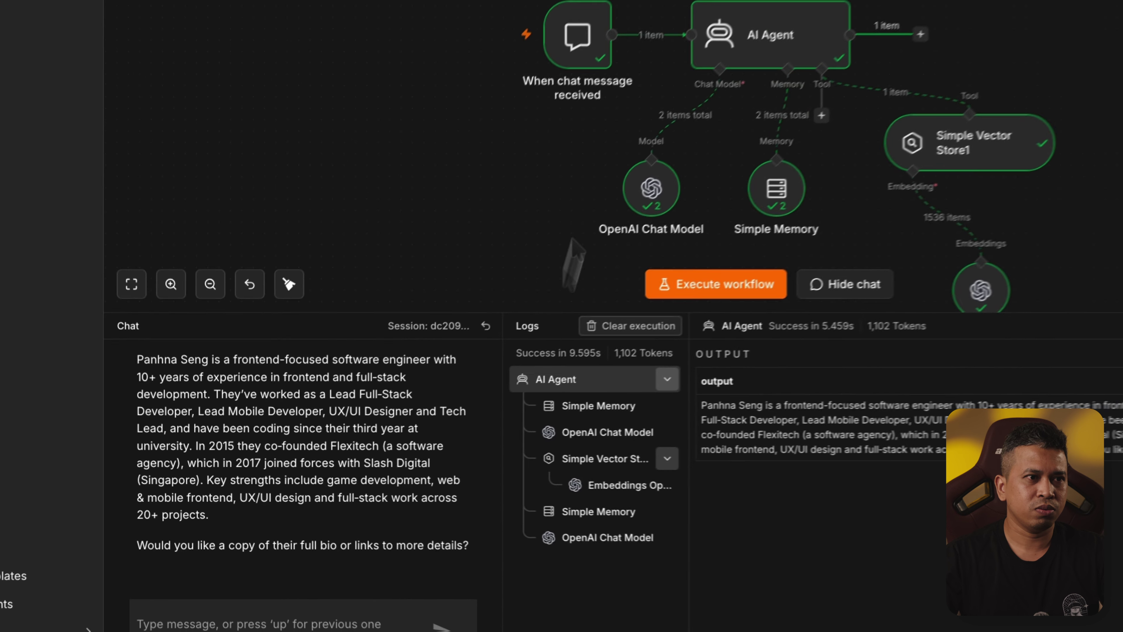
Widen the chat panel and send the follow-up message "tell me more about him?".
drag(511, 304, 606, 305)
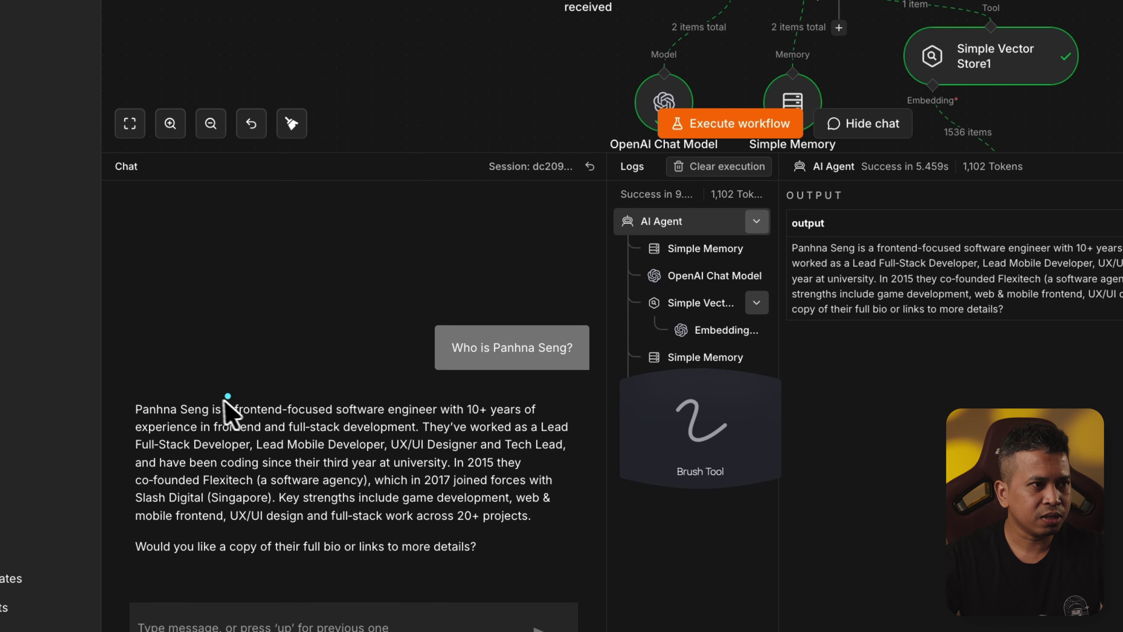
drag(212, 398, 387, 392)
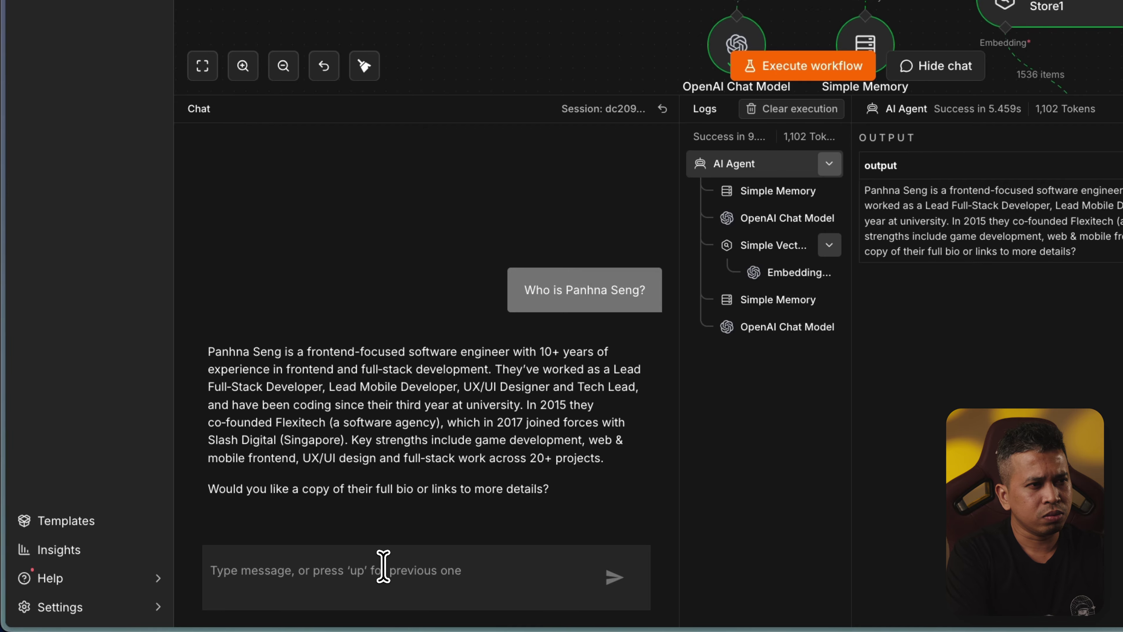
text(tell me more about him?)
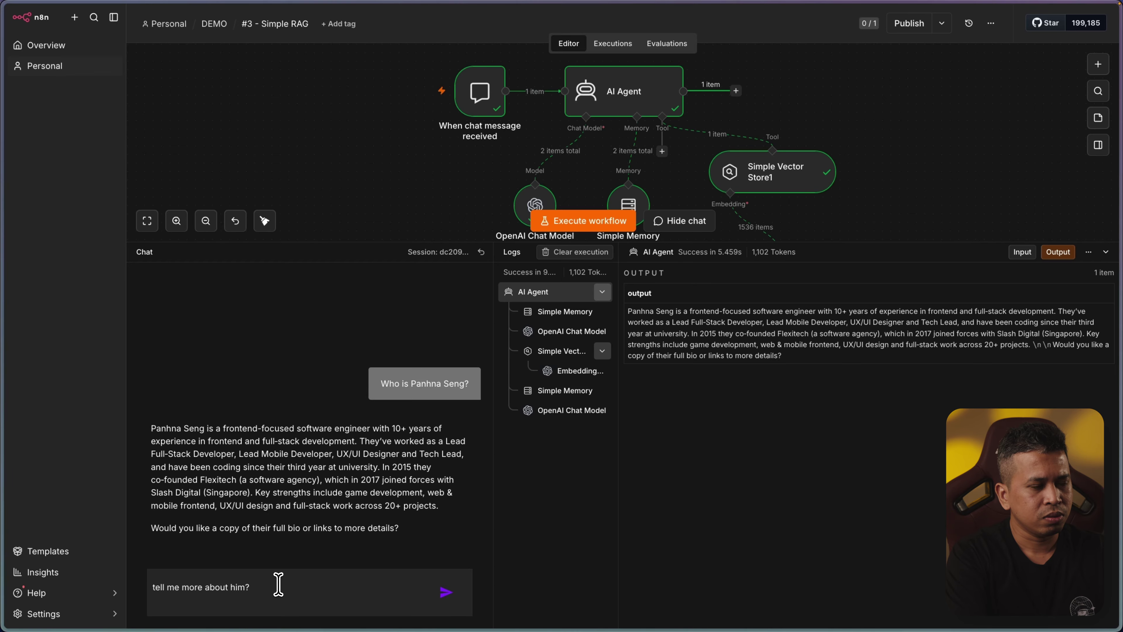
key(Return)
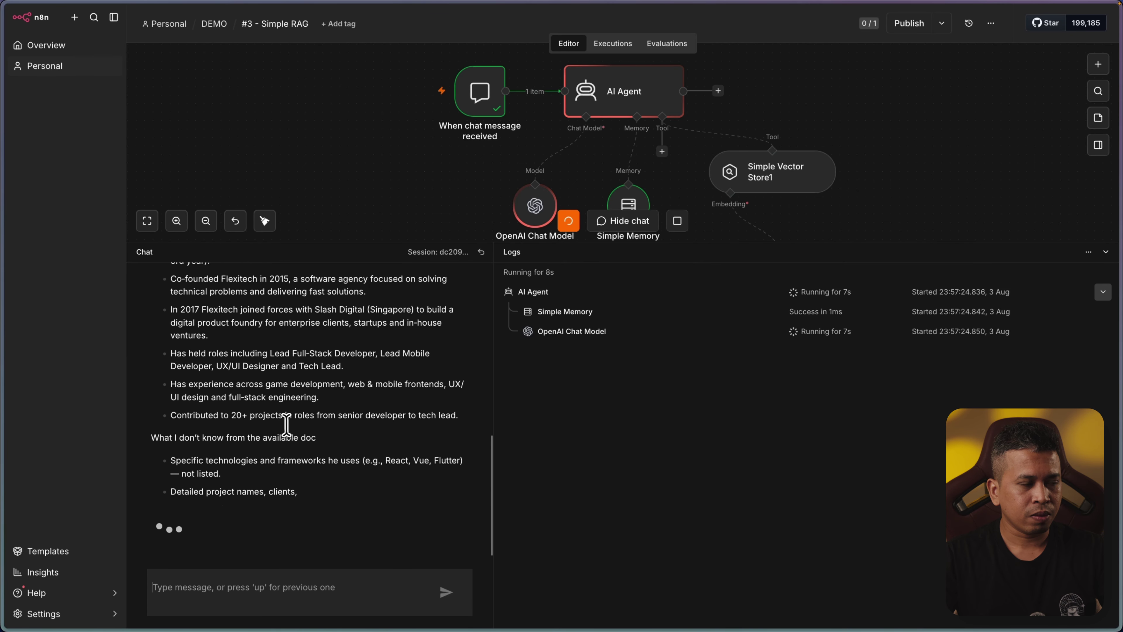
Read through the AI Agent's reply to the follow-up question, from the expanded bio to the closing suggestions.
scroll(295, 426, up, 10)
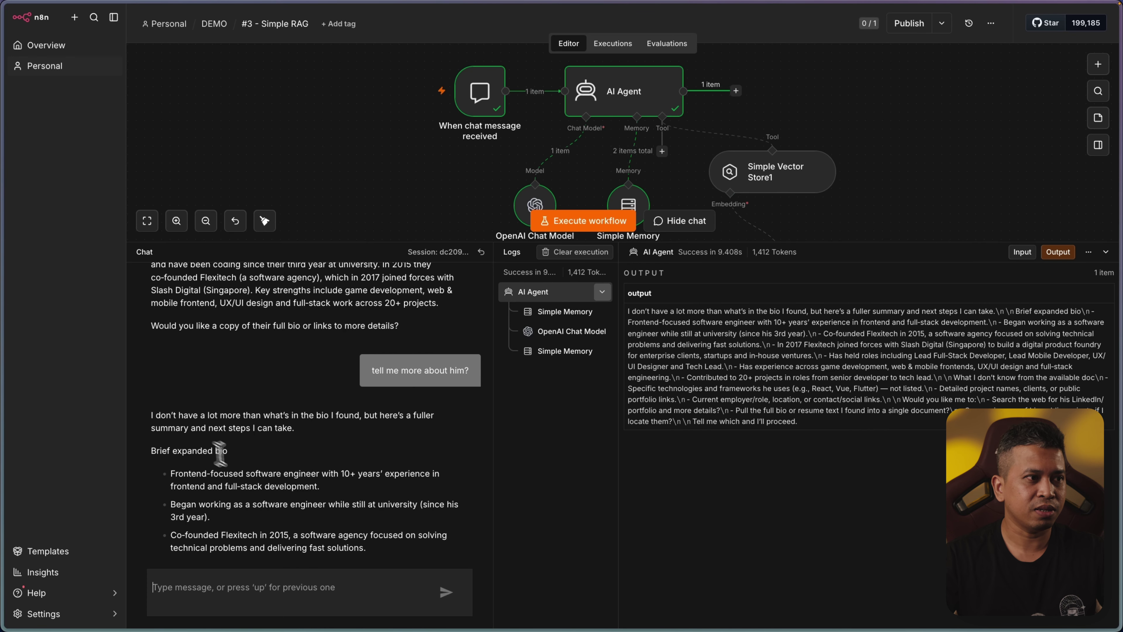
scroll(220, 452, down, 2)
scroll(181, 427, down, 1)
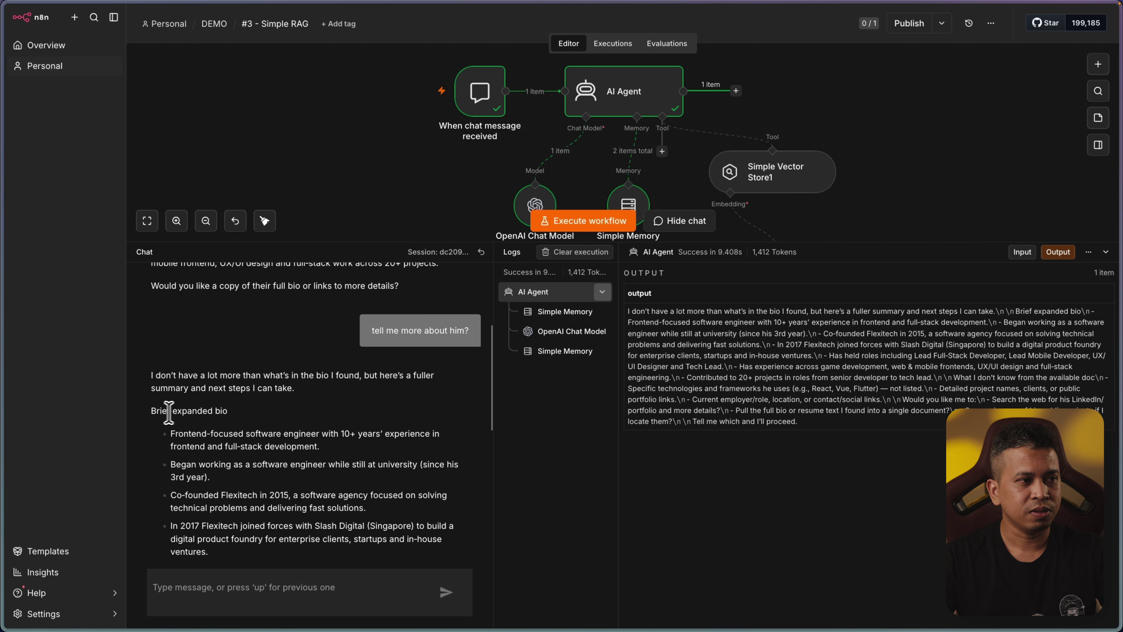
scroll(190, 411, down, 2)
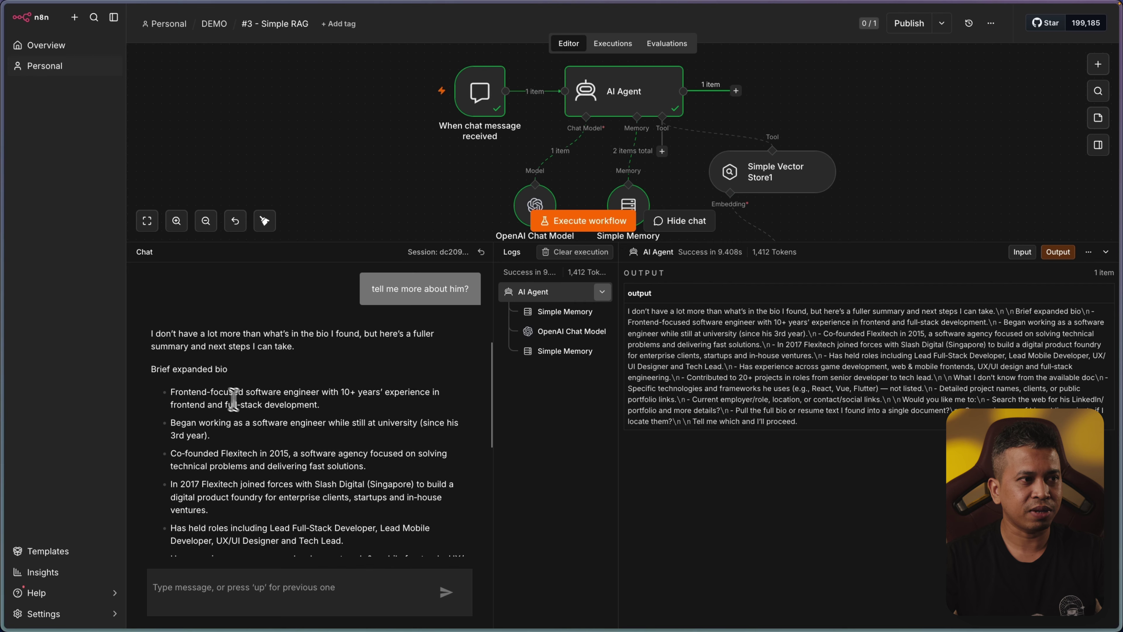
scroll(230, 400, down, 3)
scroll(292, 451, down, 8)
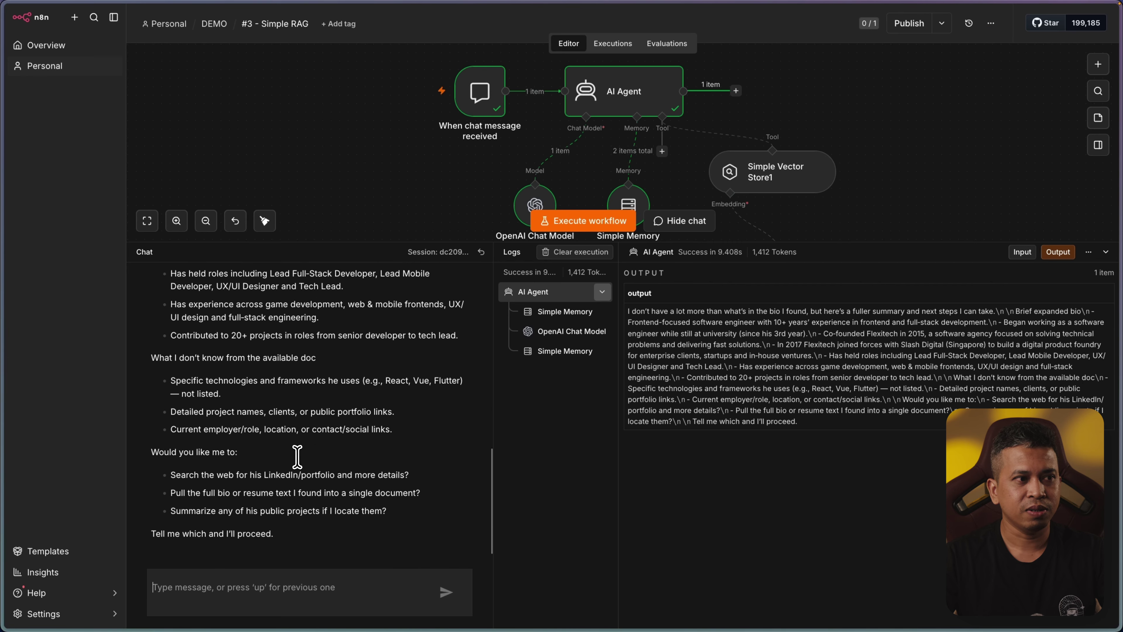
scroll(297, 457, up, 10)
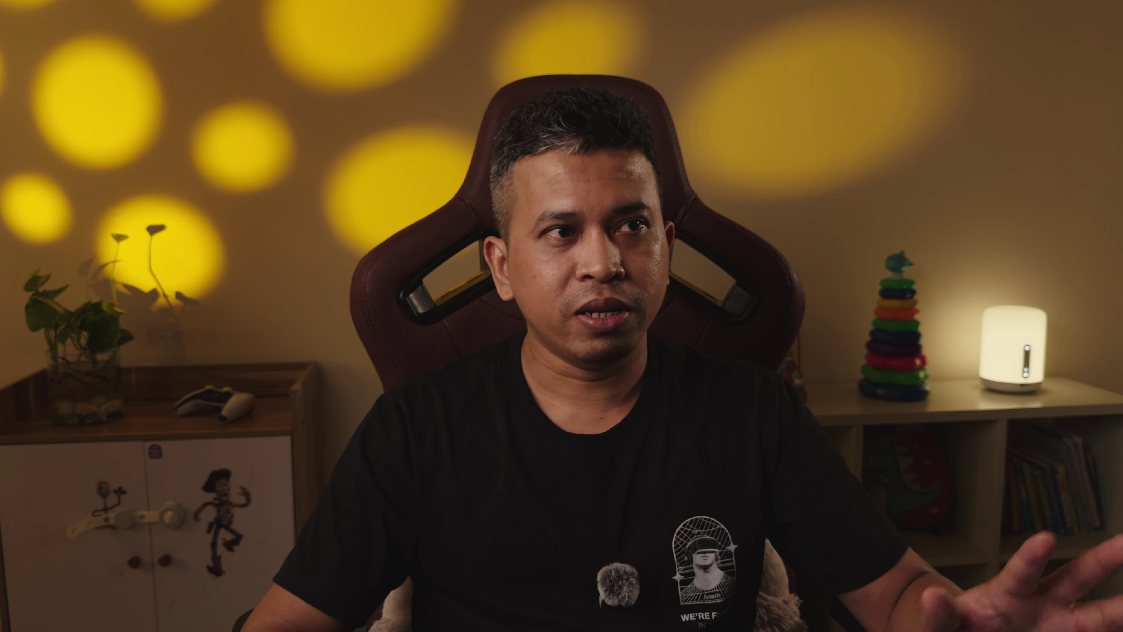